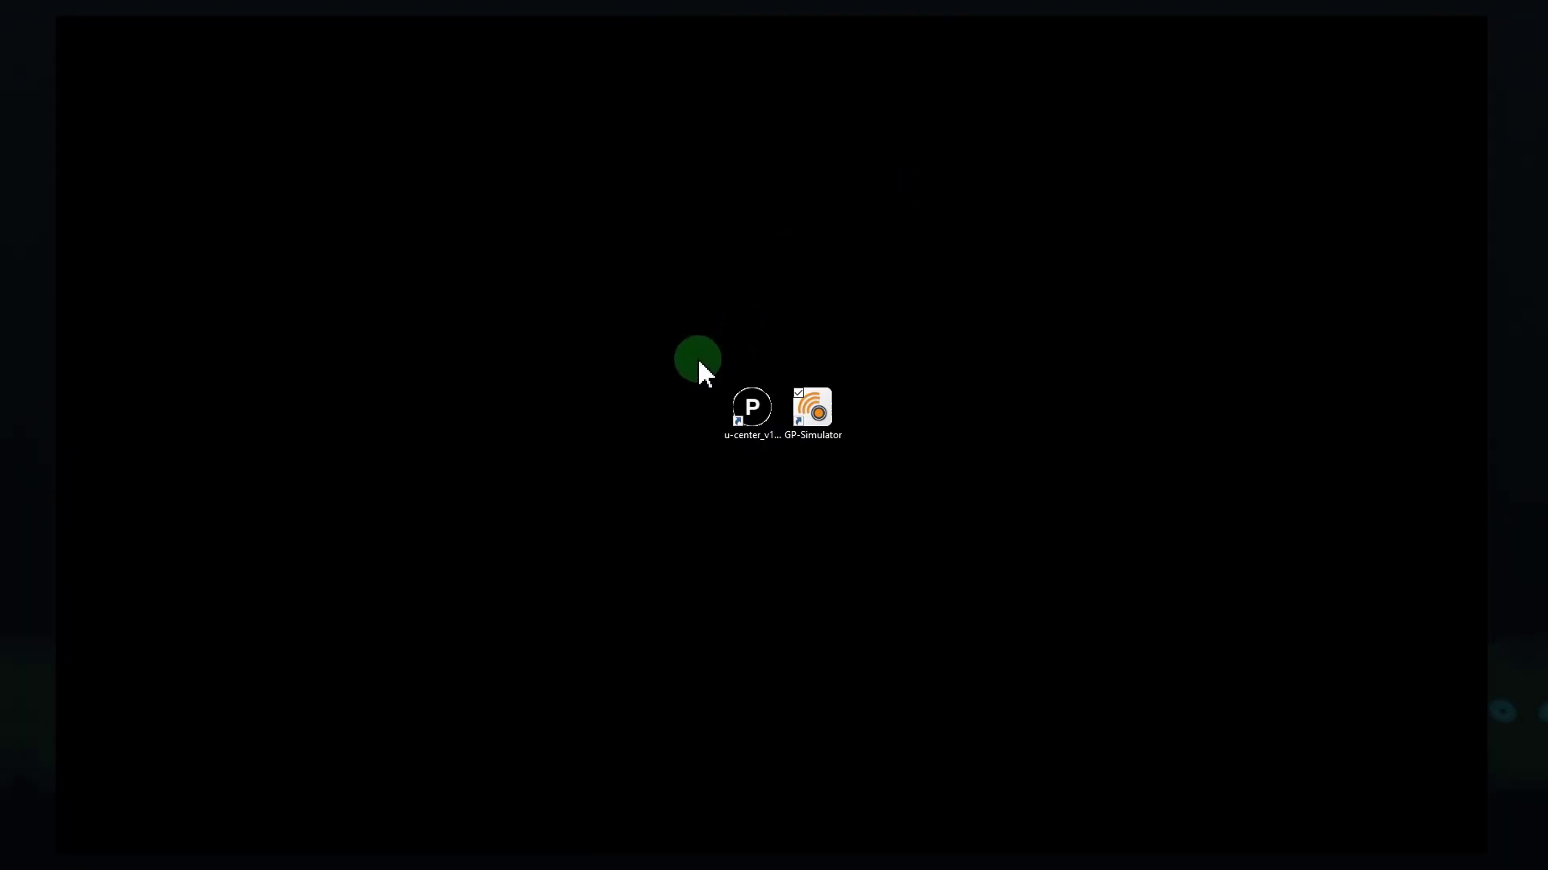
# - Launch u-center on COM4 at 115200 with a 3D fix and show its NMEA Messages window
pyautogui.click(759, 420)
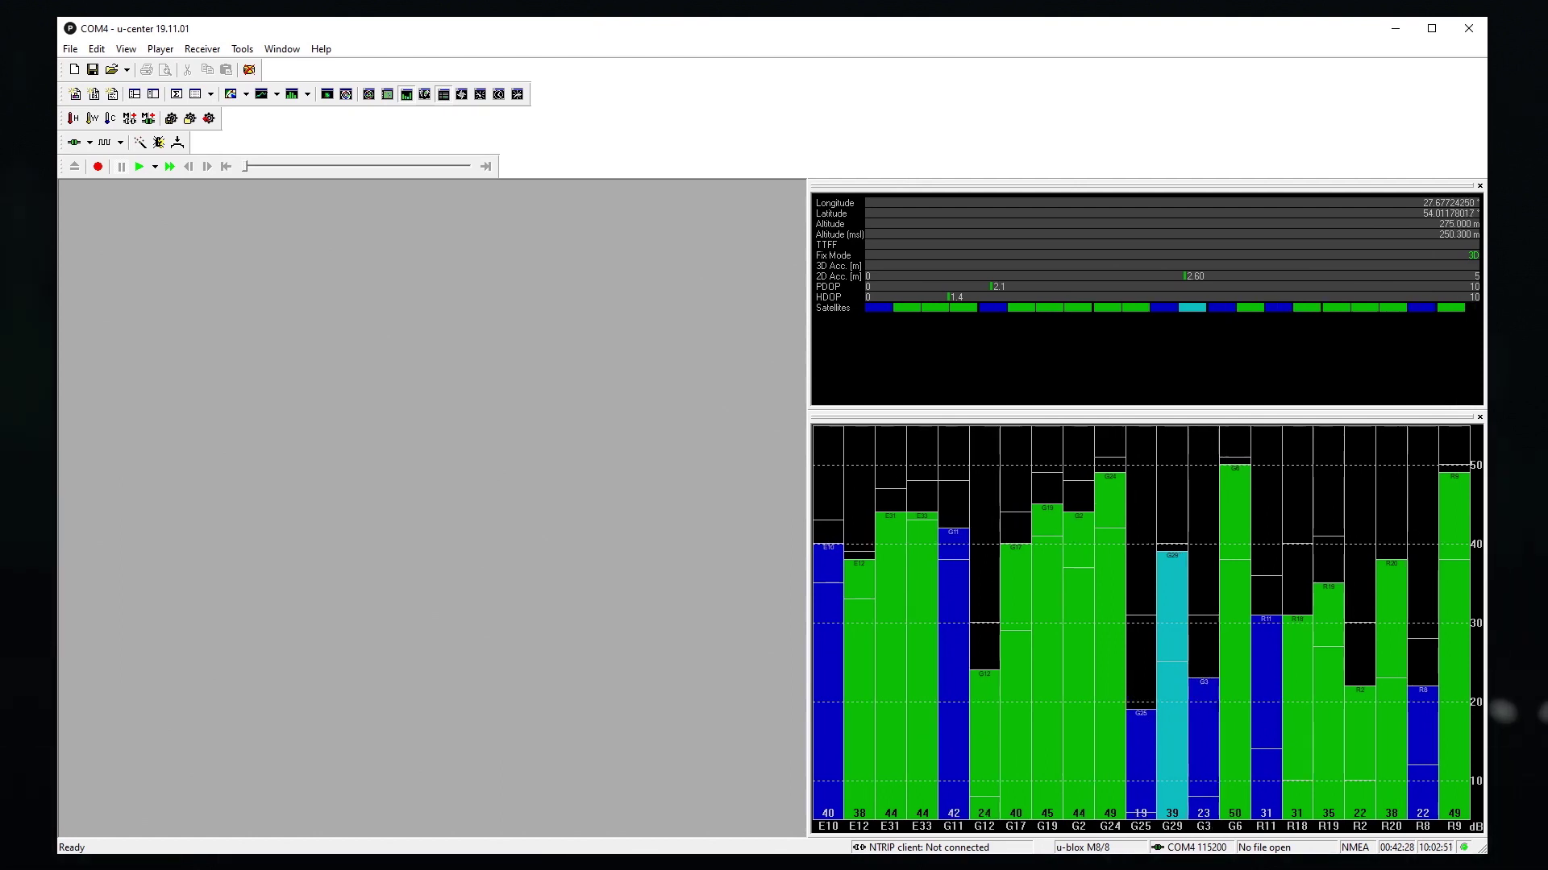
pyautogui.click(134, 94)
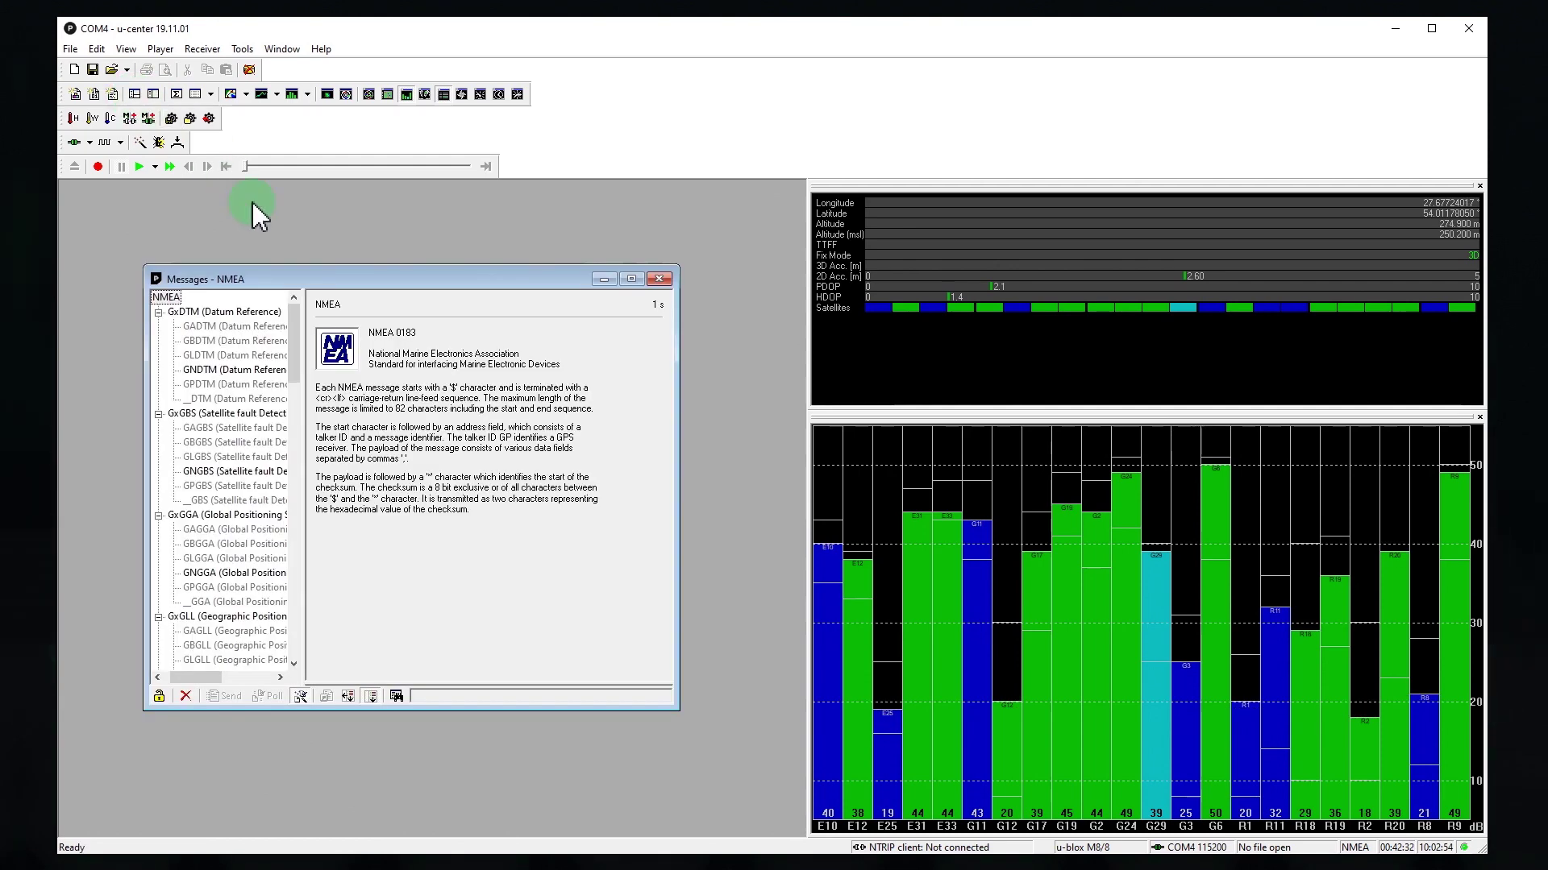
# - Maximize the Messages window and bring up the UBX > CFG > GNSS configuration
pyautogui.doubleClick(272, 278)
pyautogui.doubleClick(76, 187)
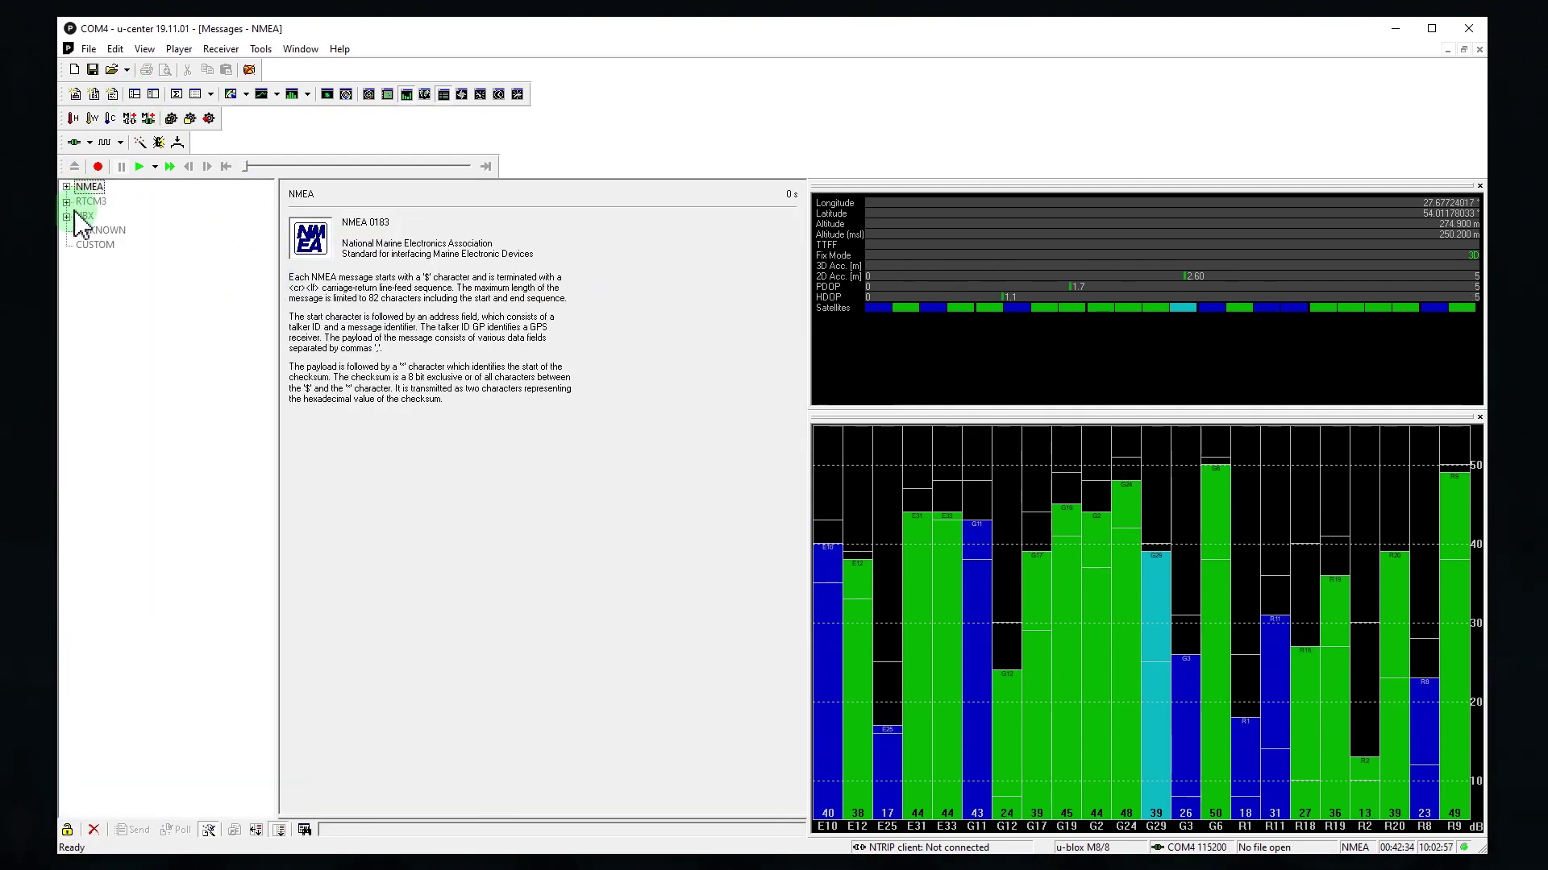
pyautogui.click(67, 216)
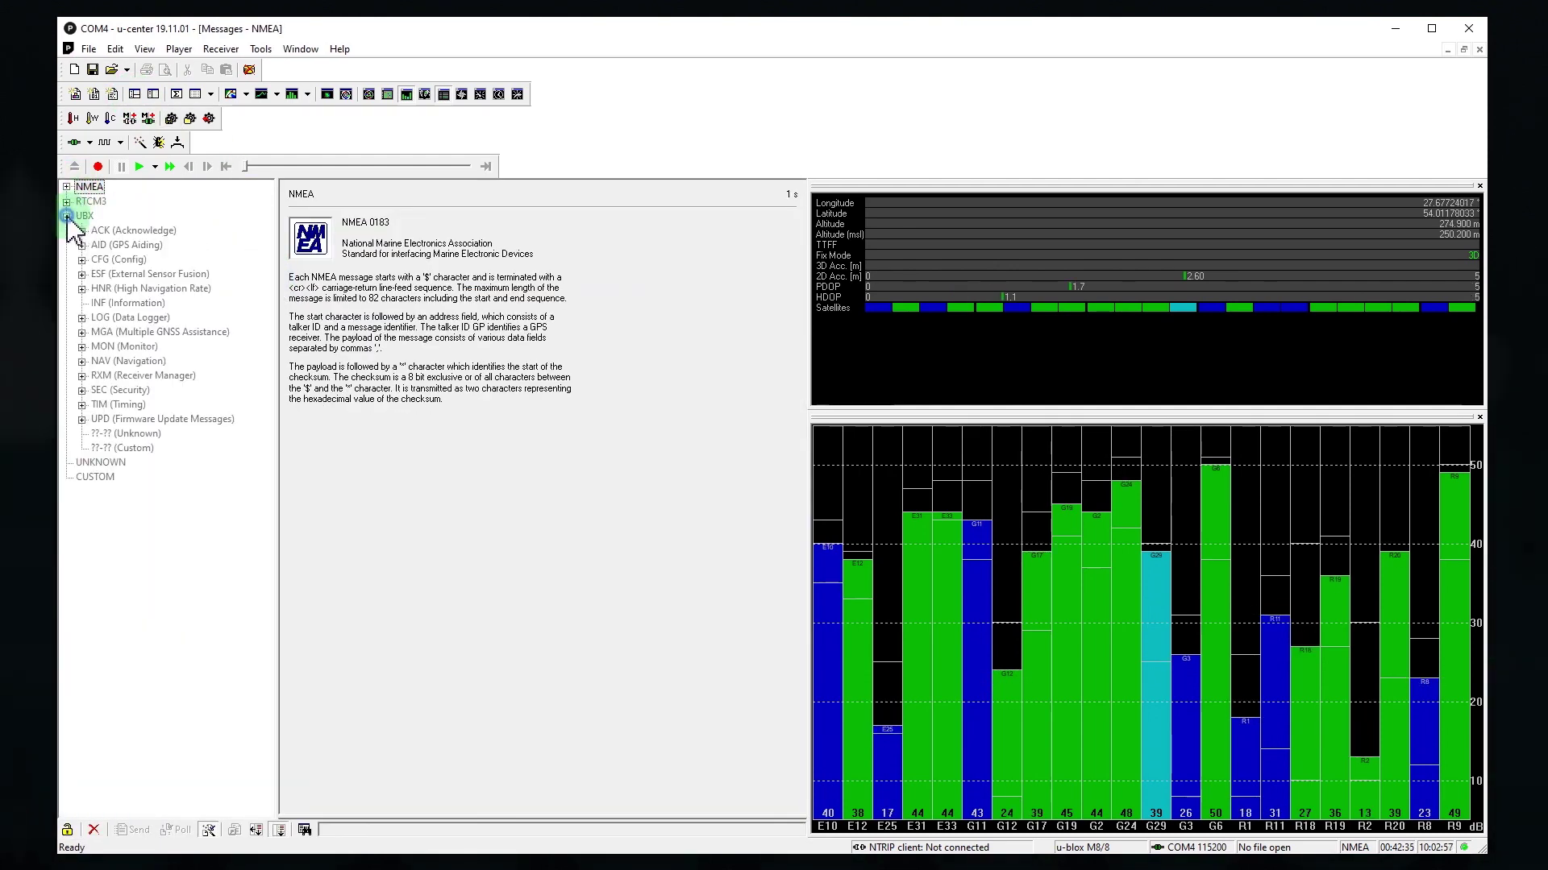
pyautogui.doubleClick(121, 260)
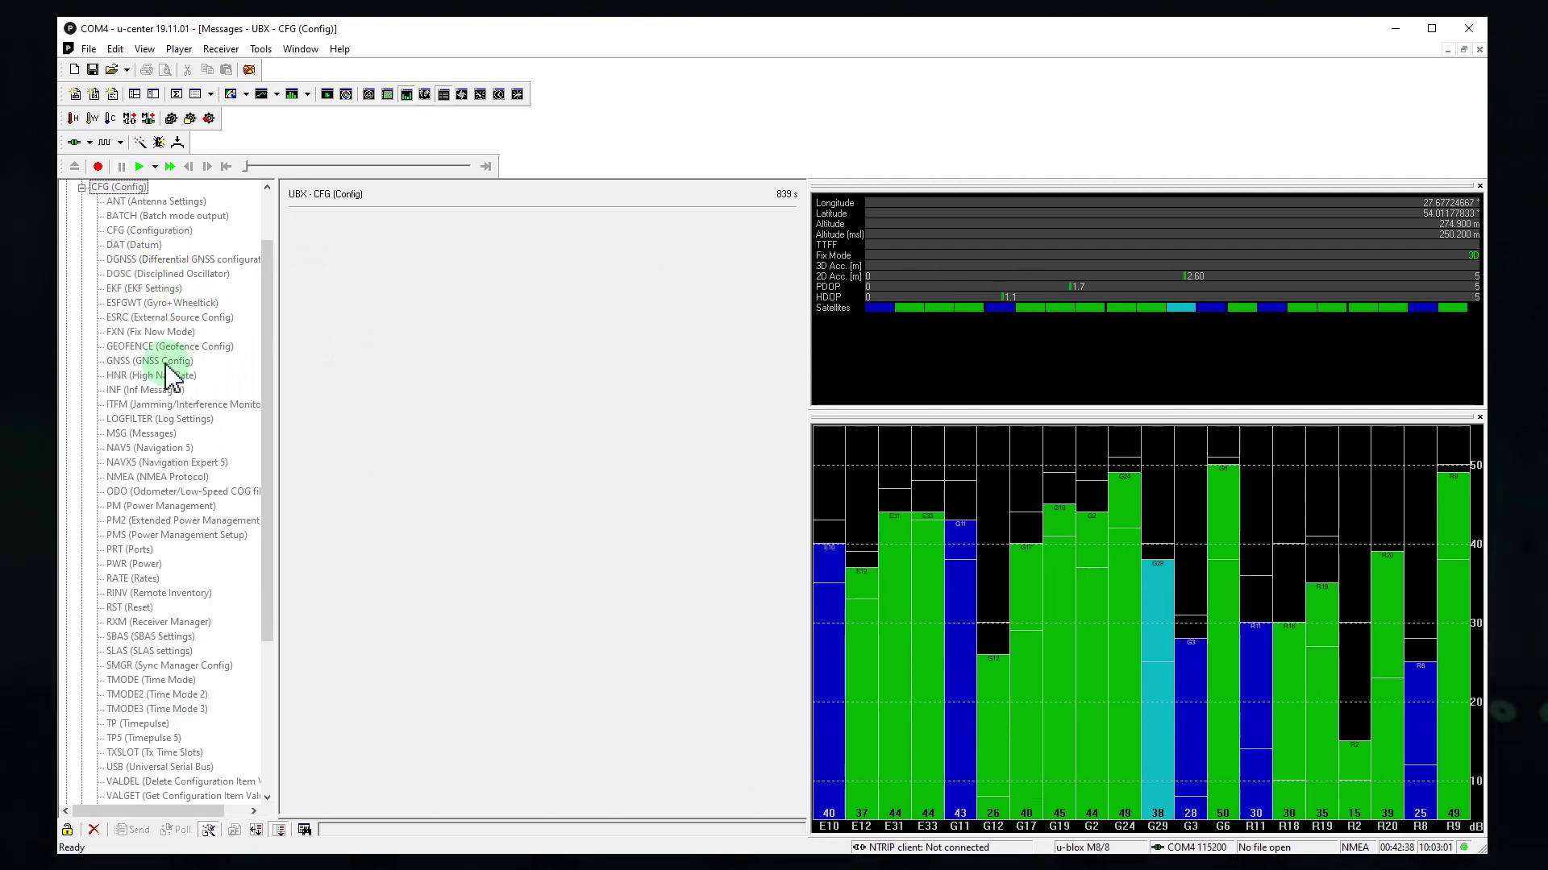
pyautogui.click(167, 365)
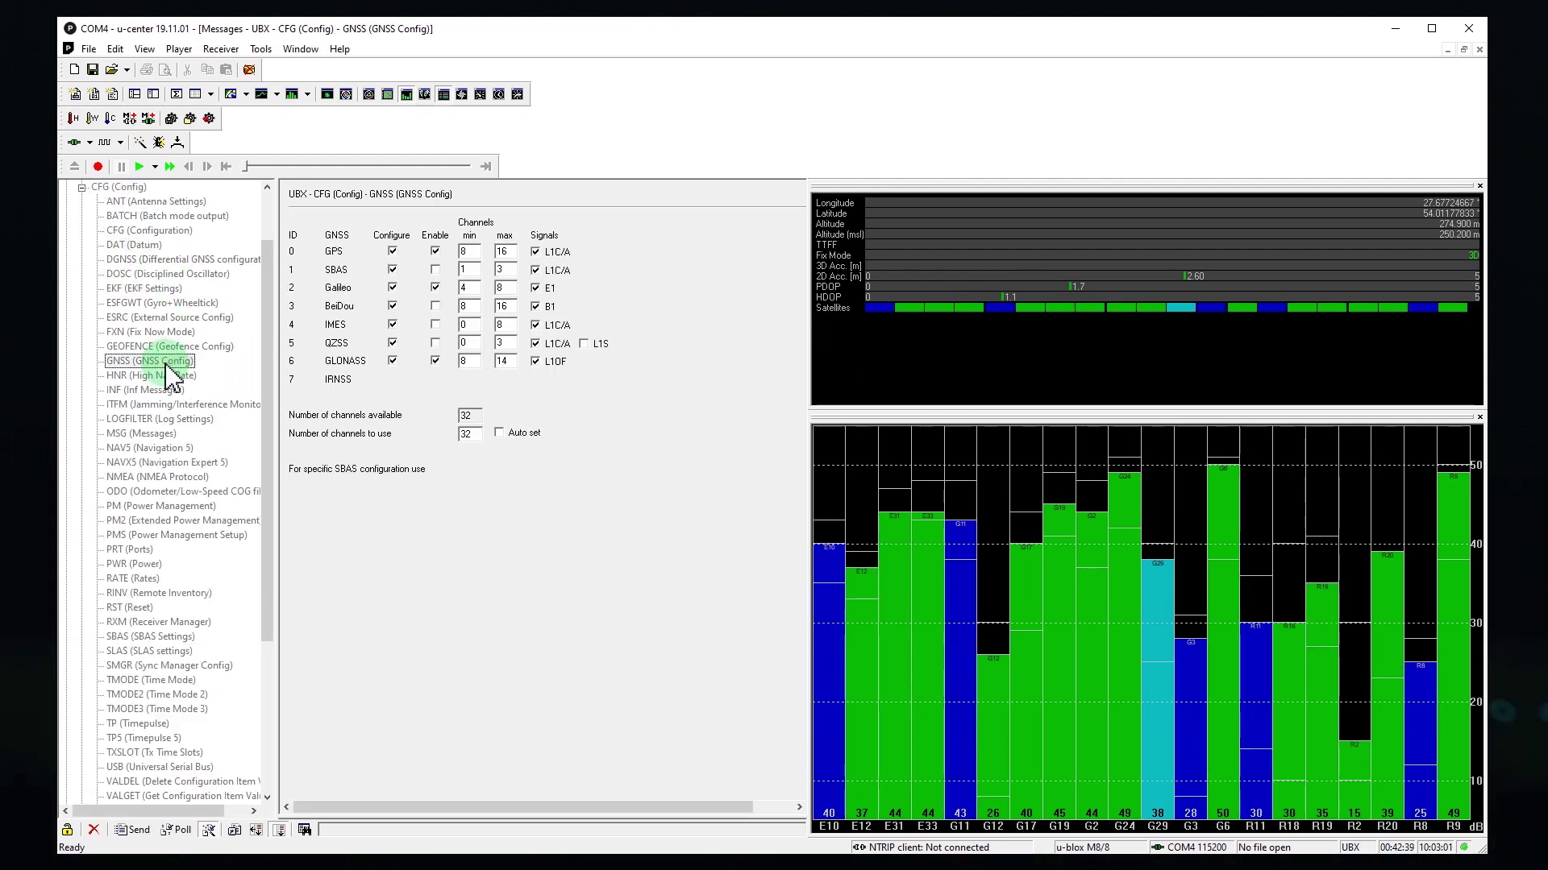
# - Disable Galileo and GLONASS, send the configuration, and close it without saving
pyautogui.click(435, 288)
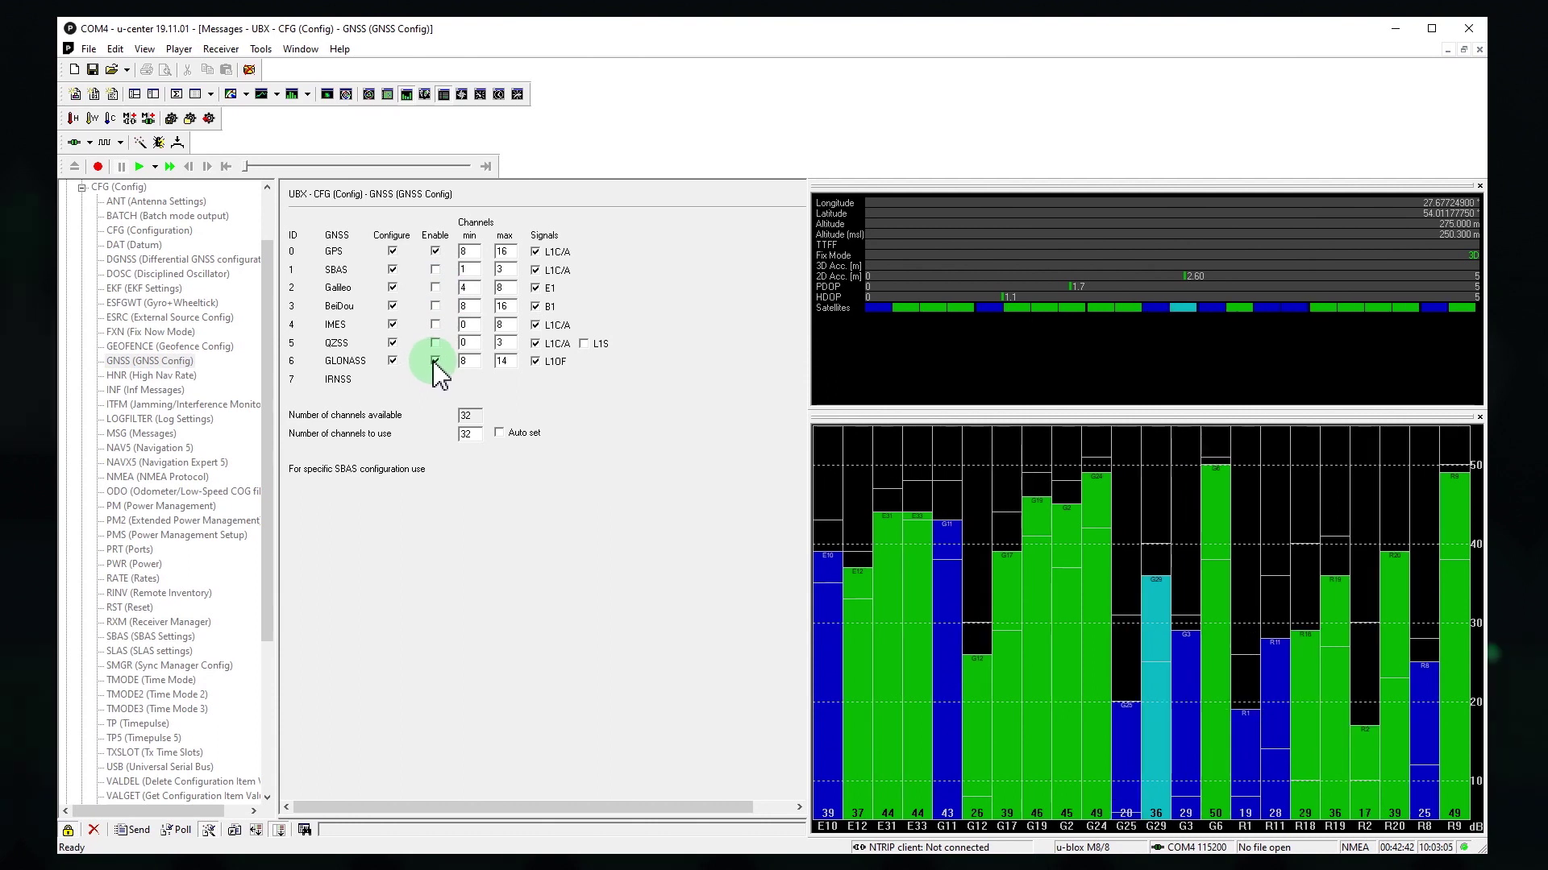
pyautogui.click(137, 830)
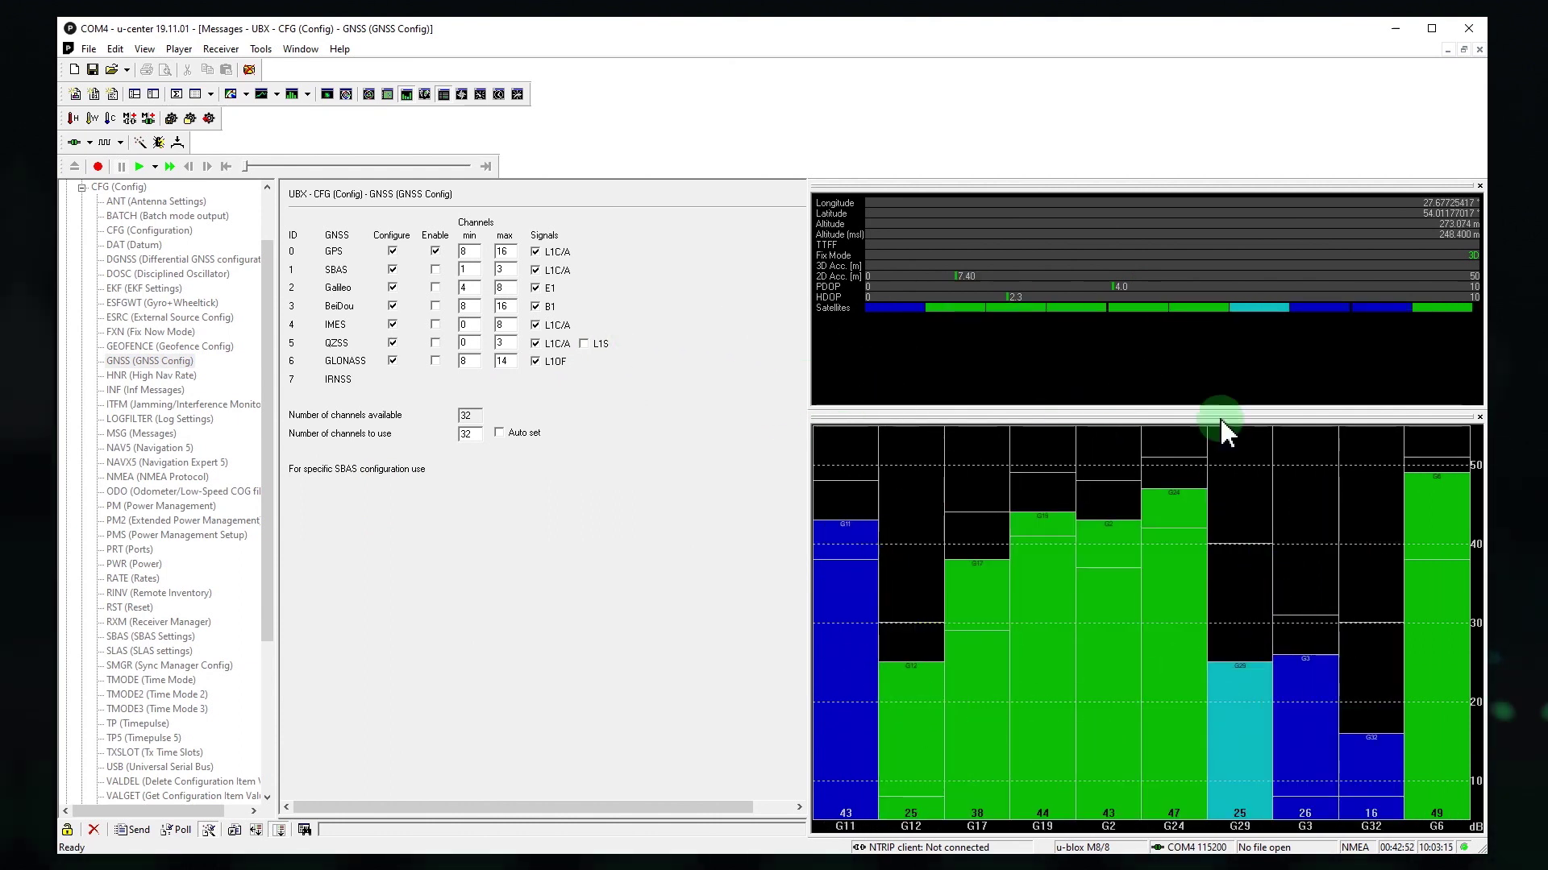
pyautogui.click(1479, 49)
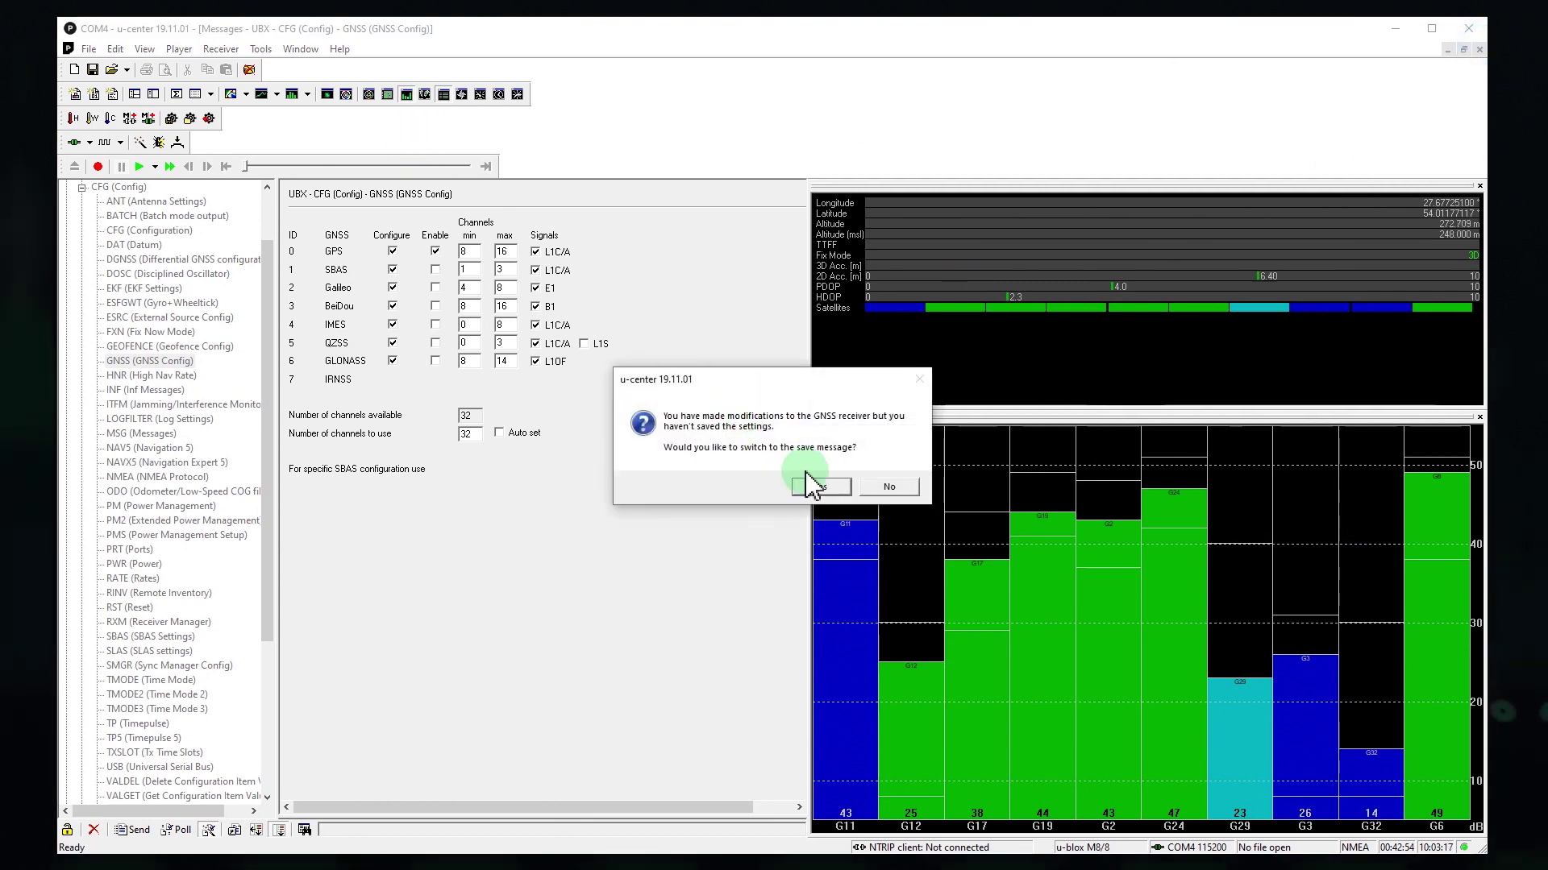
pyautogui.click(888, 487)
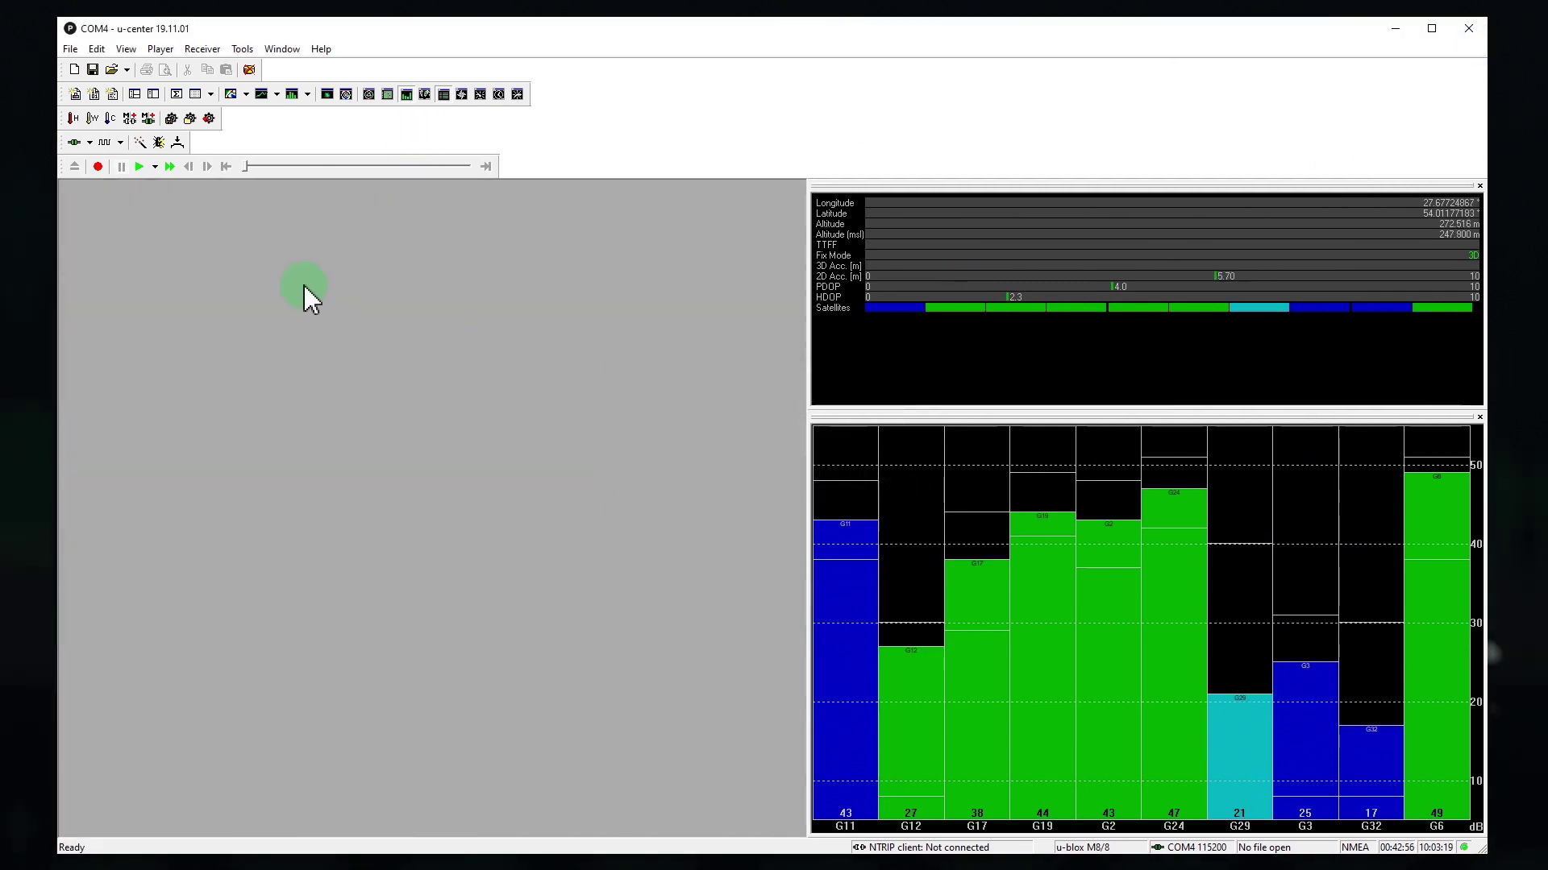
# - Show a maximized Deviation Map at 500 m maximum deviation and empty its position database
pyautogui.click(326, 94)
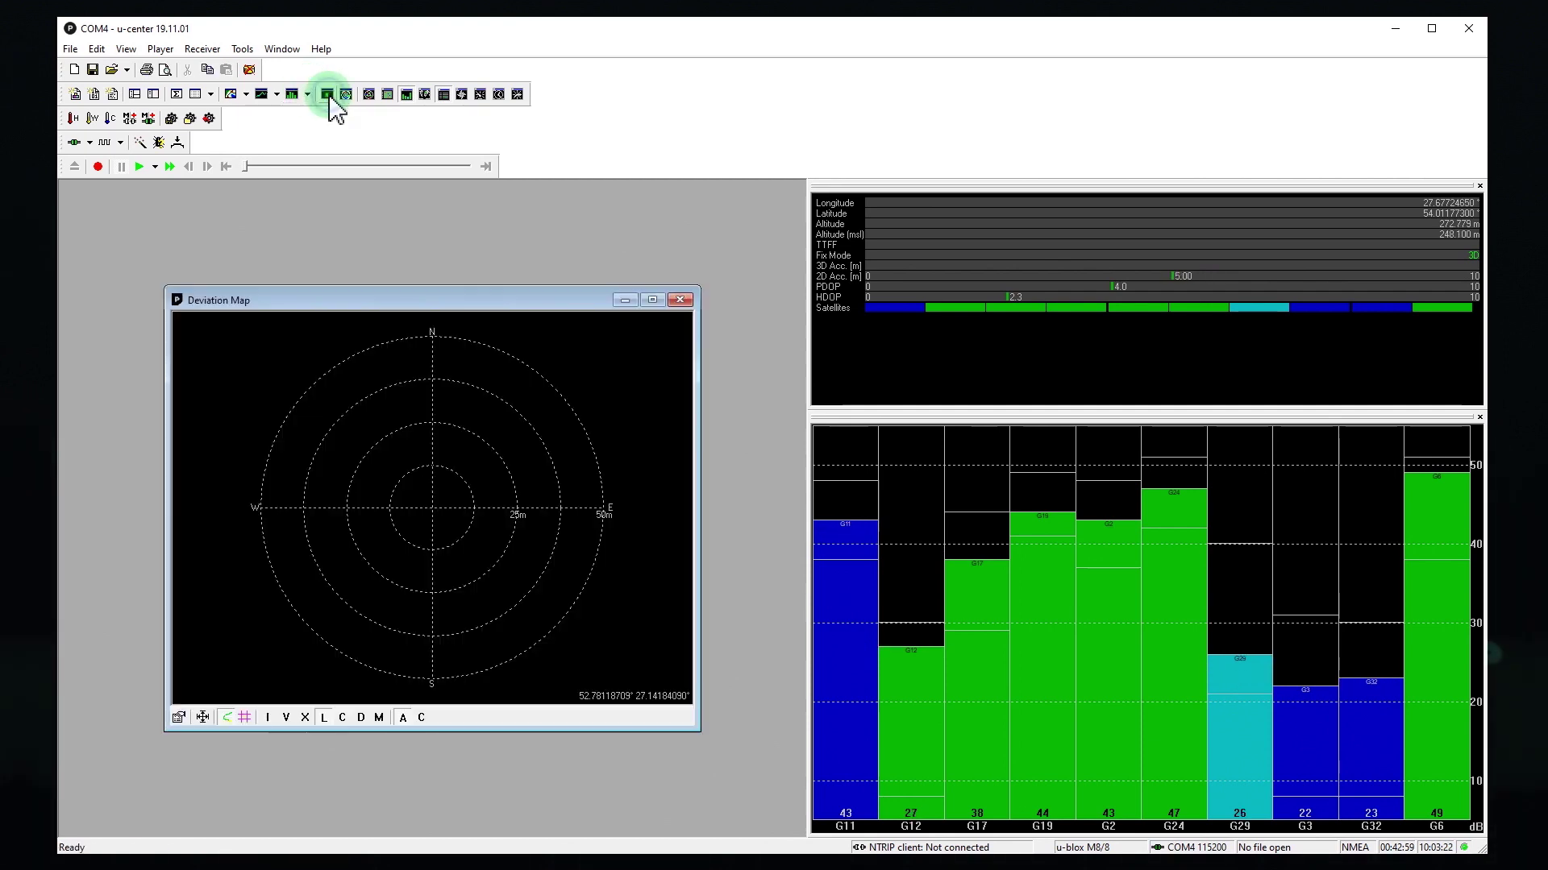
pyautogui.doubleClick(296, 303)
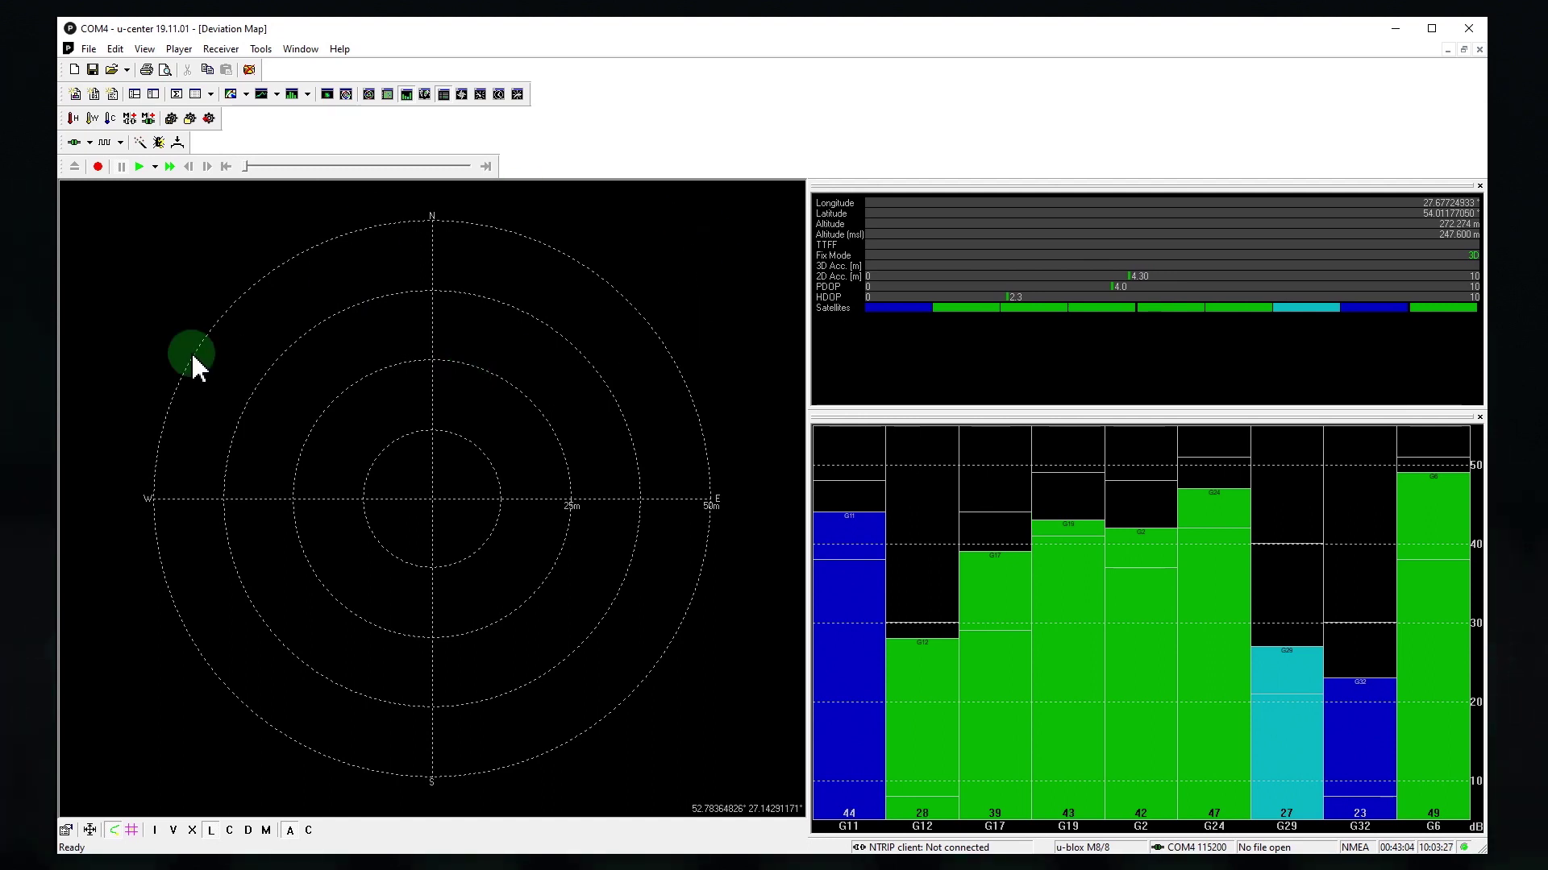
pyautogui.click(248, 830)
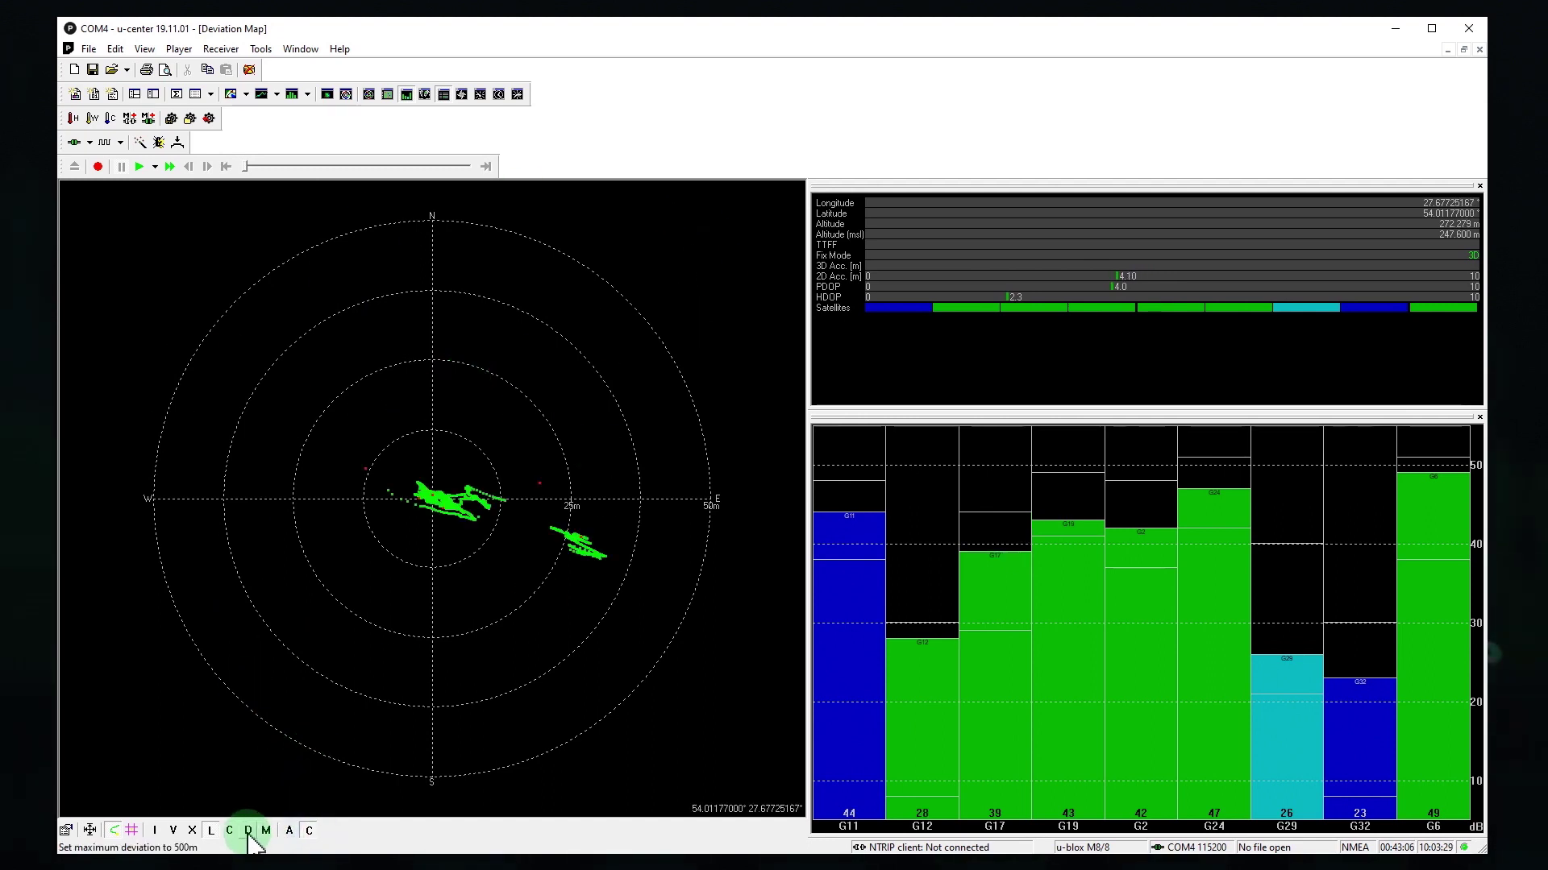
pyautogui.click(89, 49)
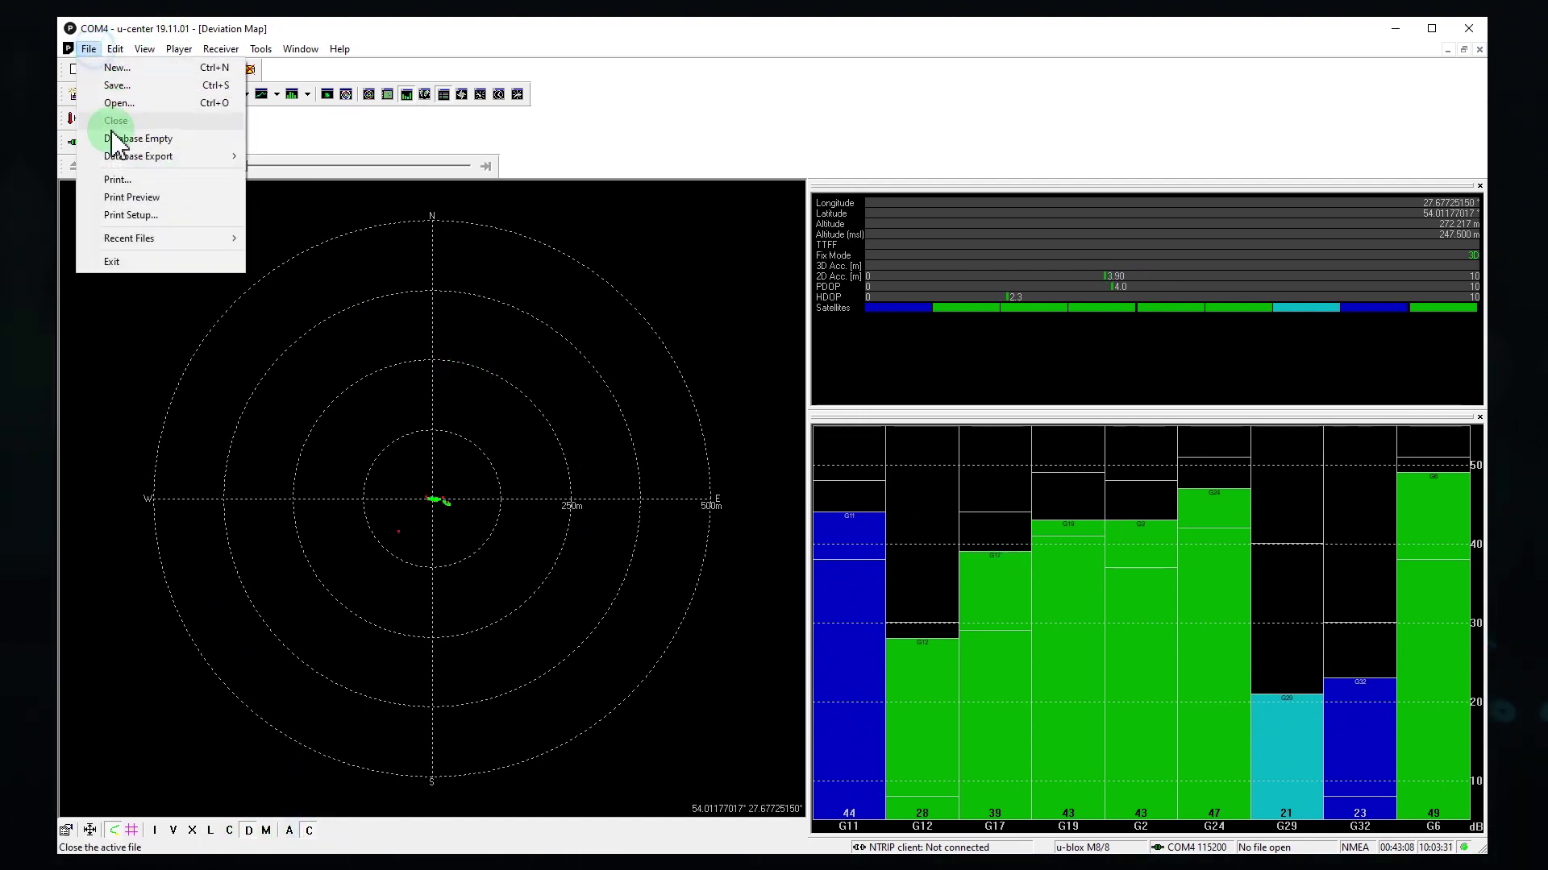
pyautogui.click(132, 142)
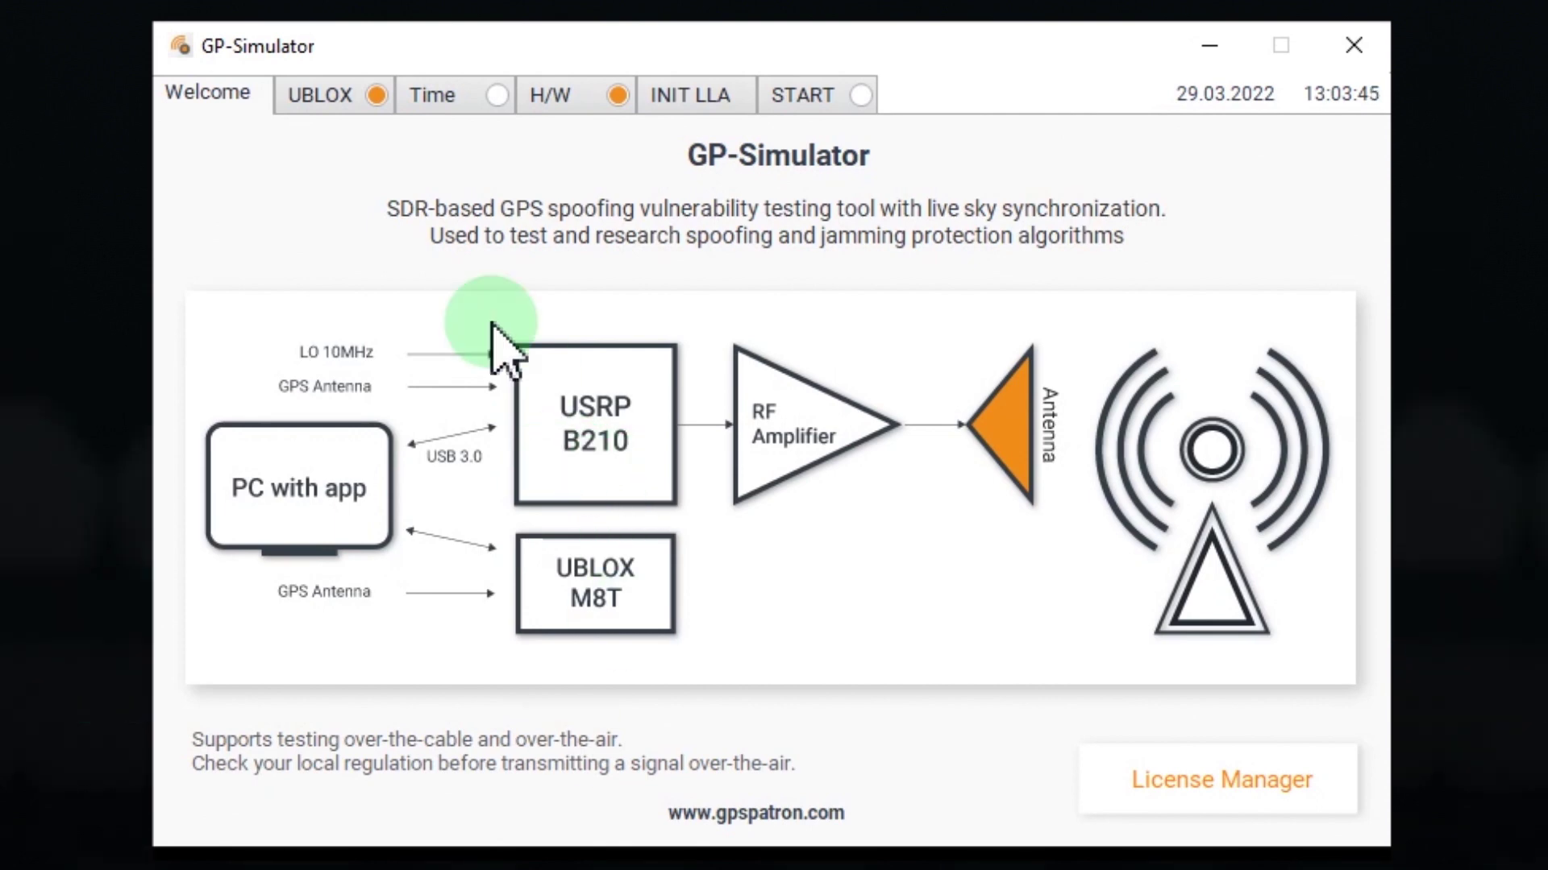
# - Show the UBLOX tab with the receiver kept on COM18, reporting a 3D fix
pyautogui.click(340, 113)
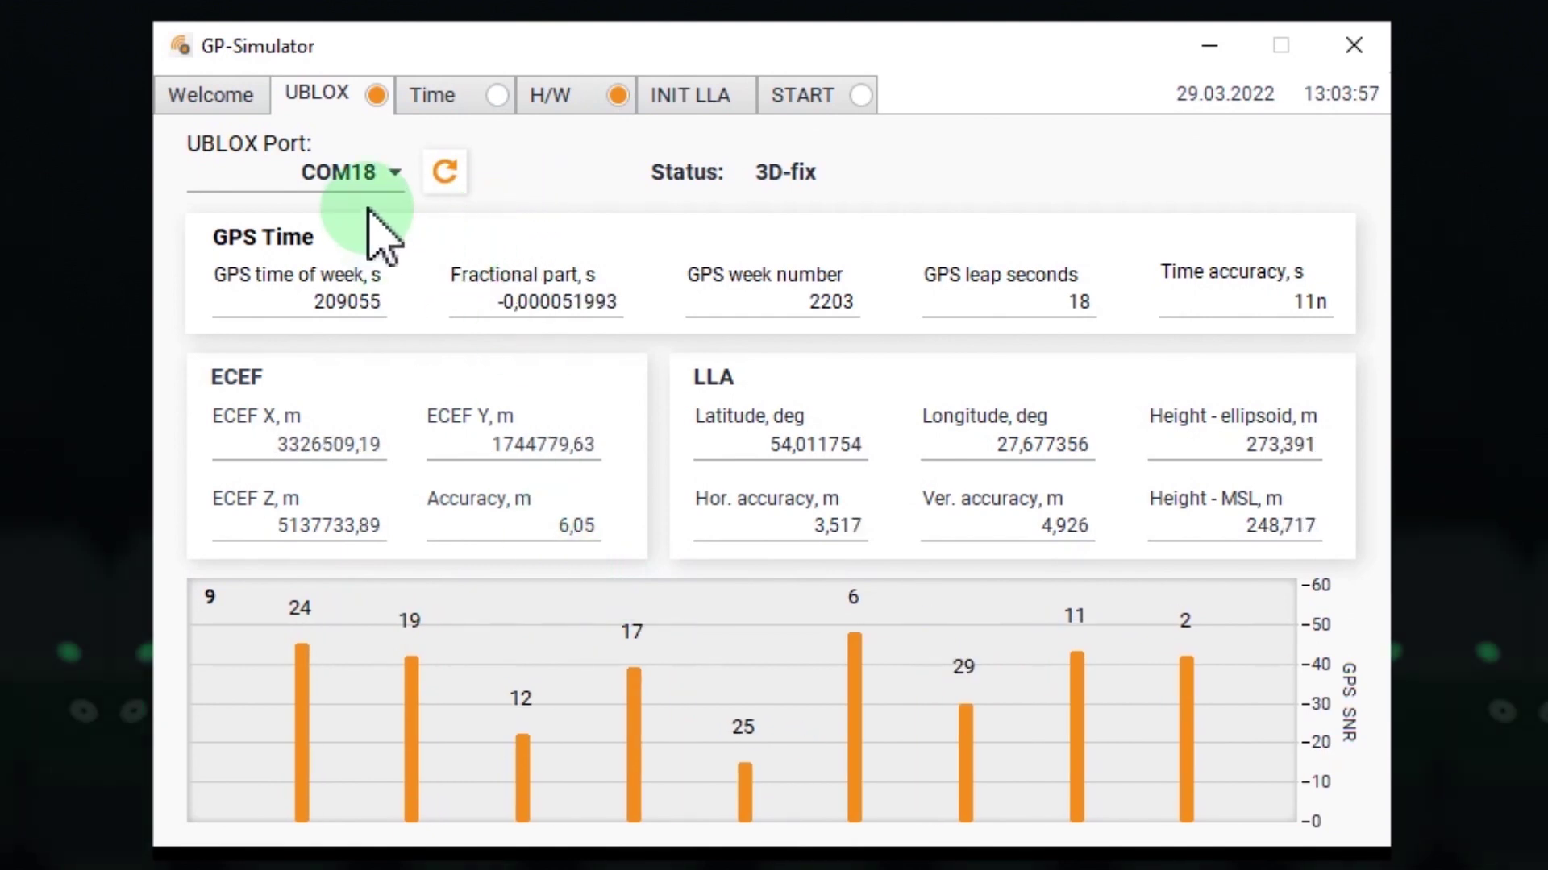
pyautogui.click(397, 174)
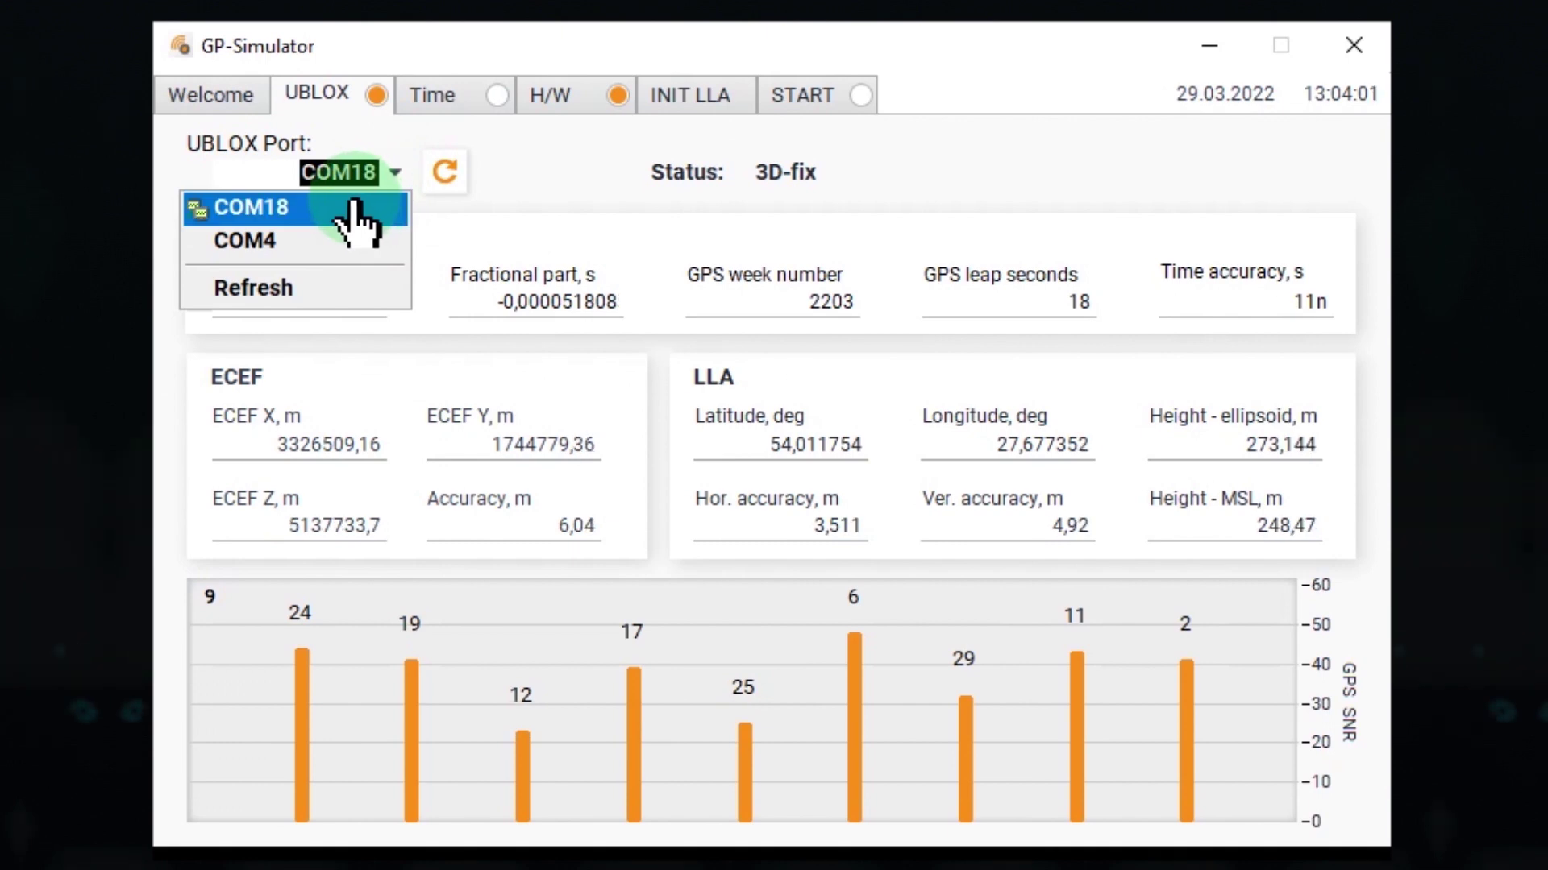
pyautogui.click(538, 182)
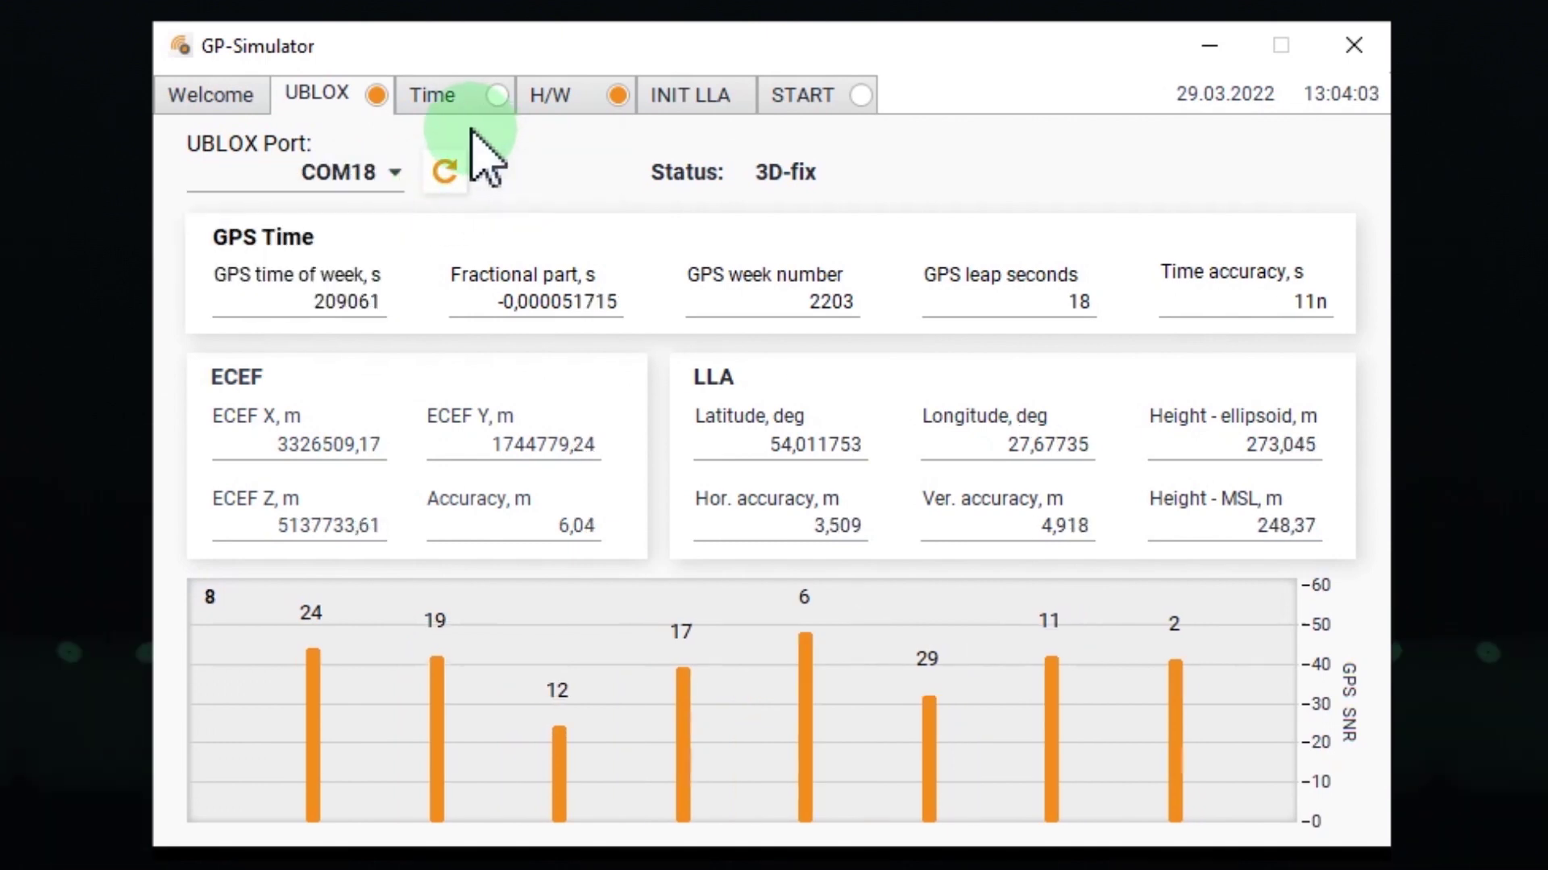
# - Keep the Real time simulation mode and download the almanac and ephemeris files
pyautogui.click(452, 101)
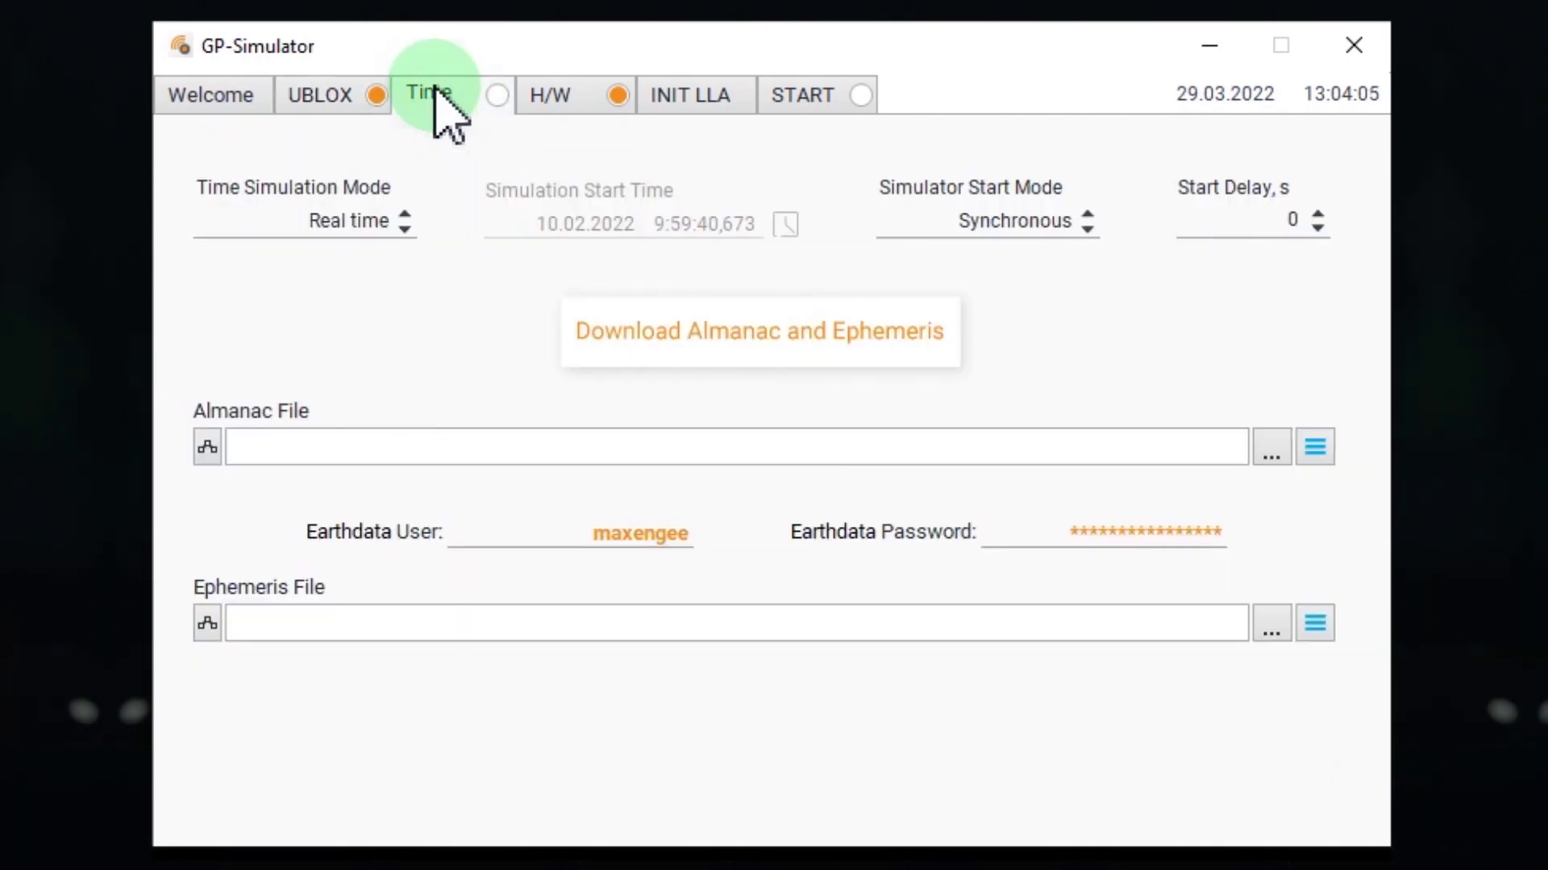
pyautogui.click(359, 230)
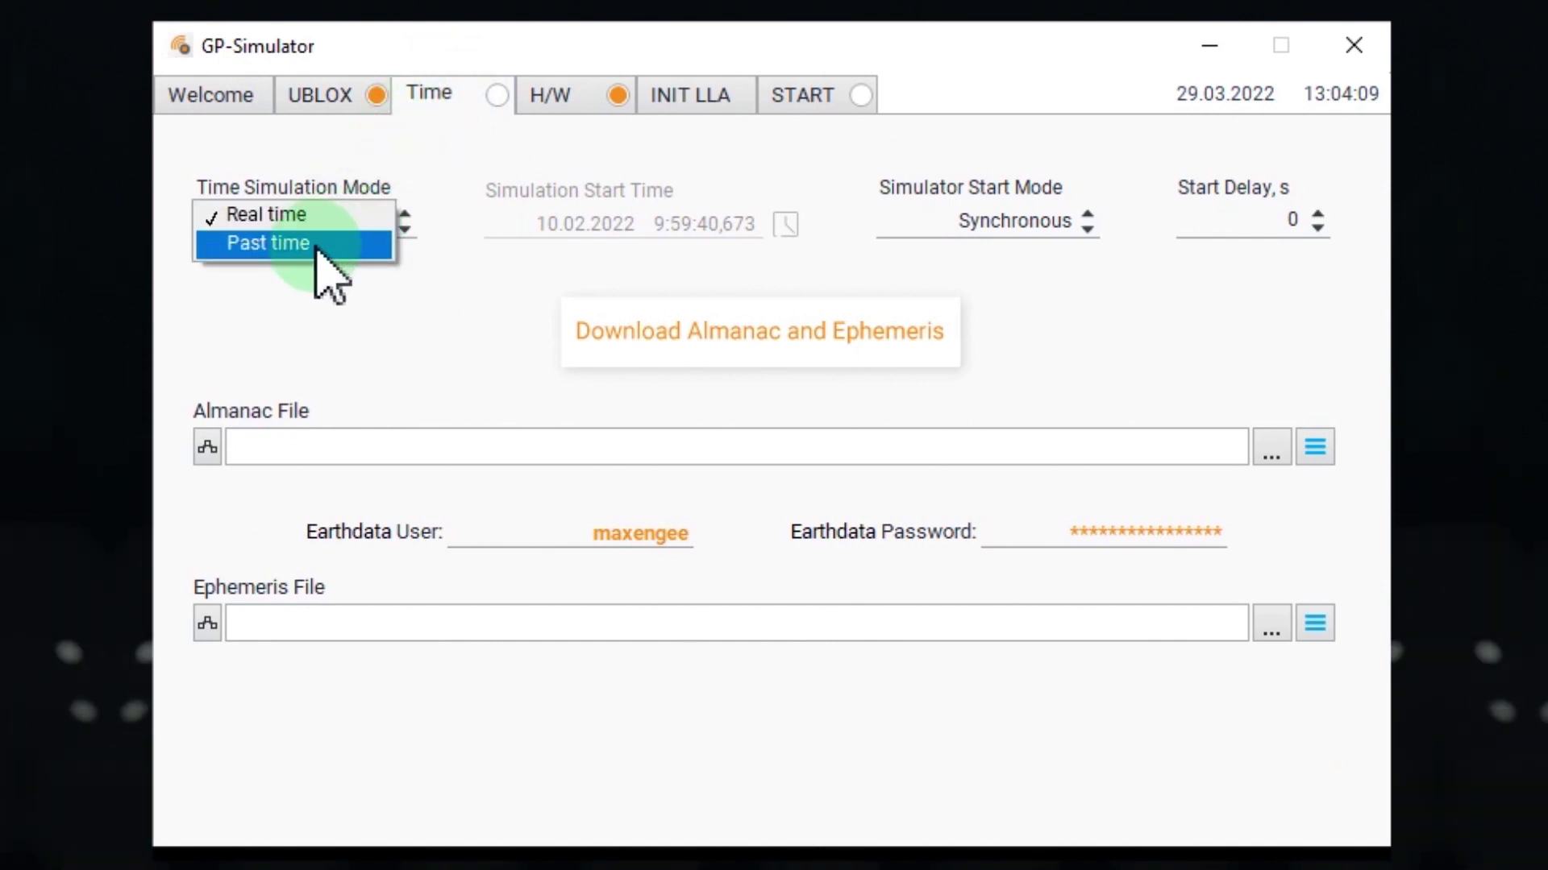
pyautogui.click(493, 211)
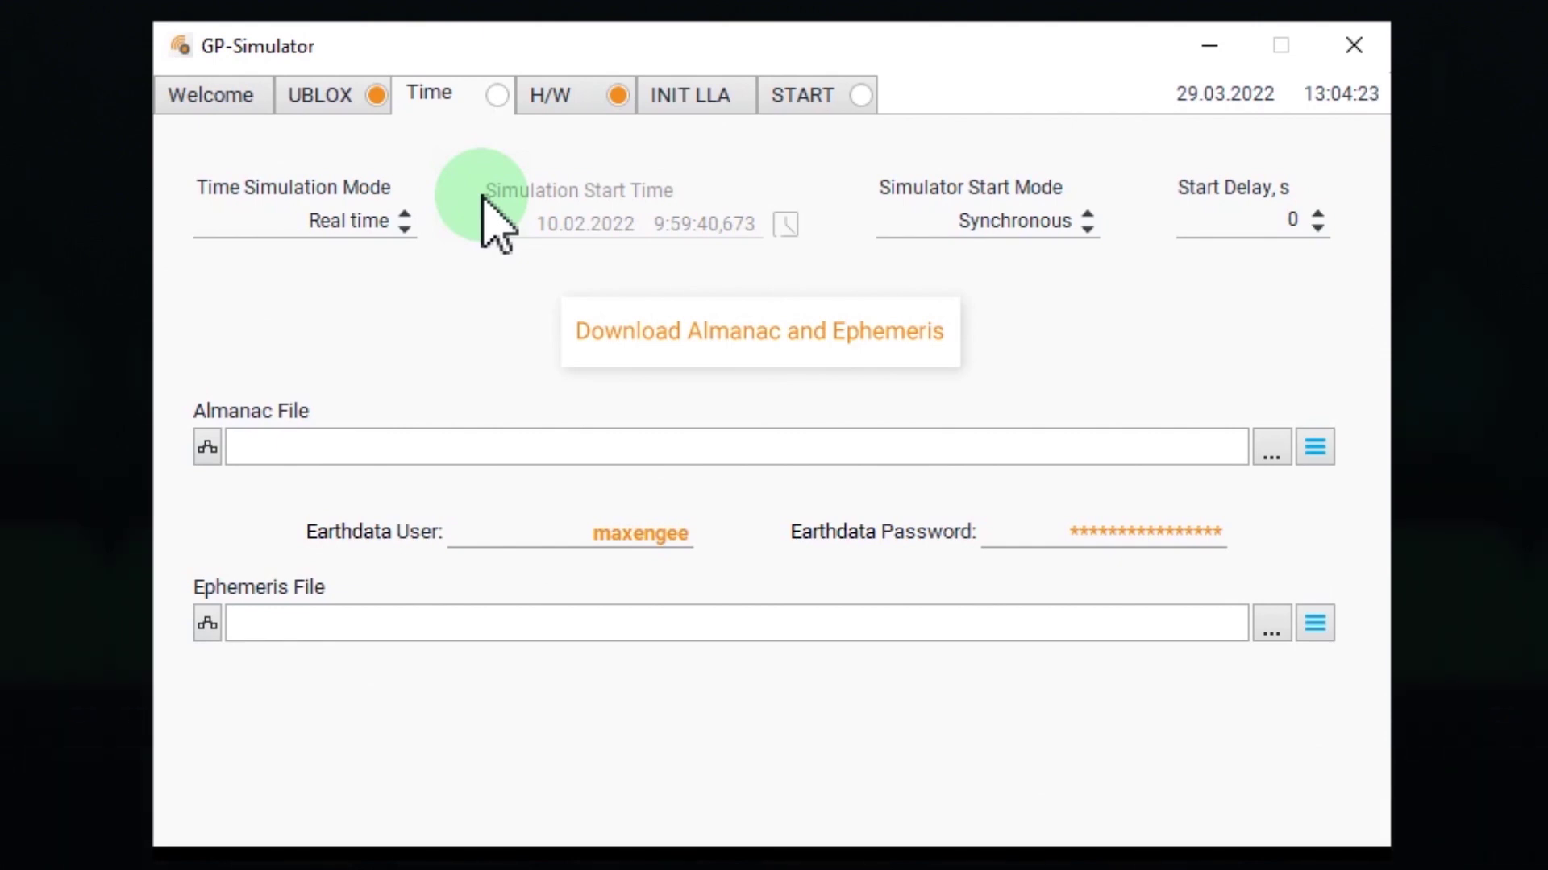
pyautogui.click(773, 343)
pyautogui.click(498, 619)
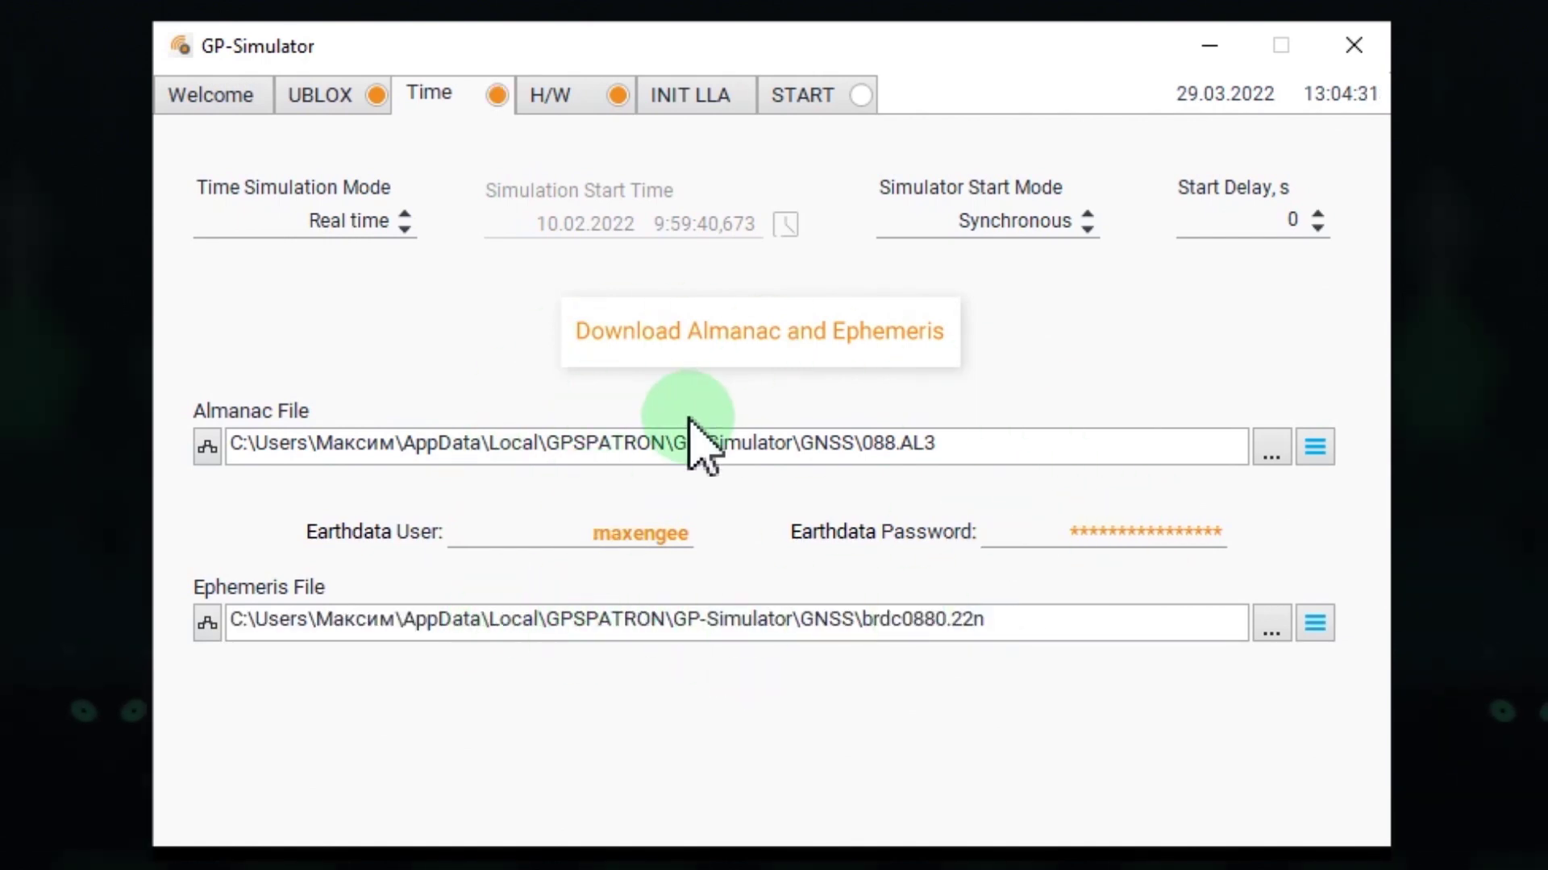
# - Set Simulator Start Mode to Asynchronous and view the USRP B210 hardware settings
pyautogui.click(1029, 222)
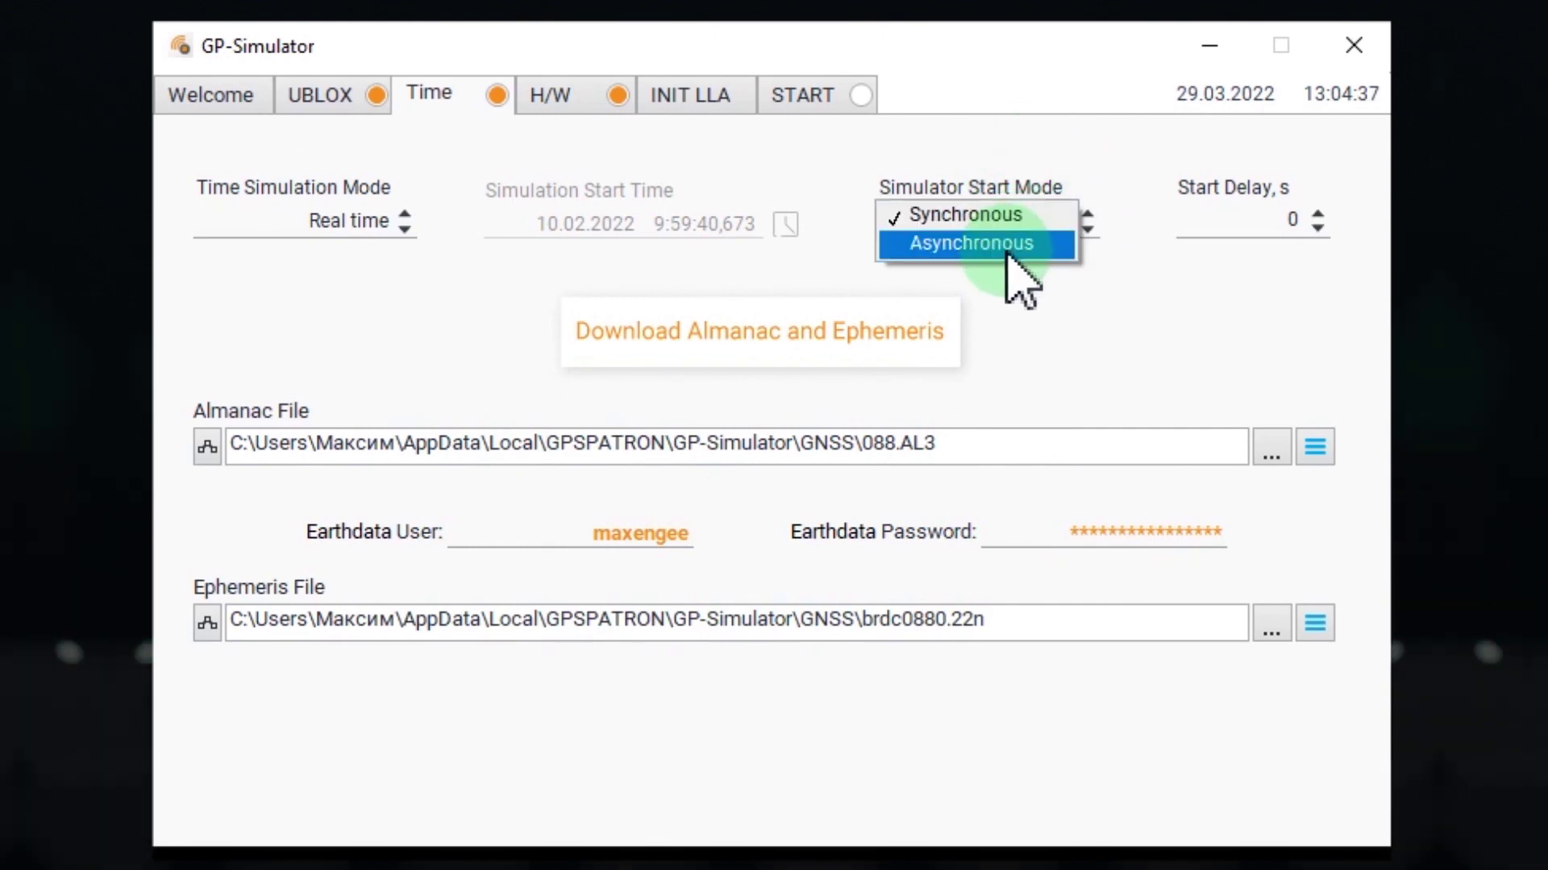
pyautogui.click(1008, 244)
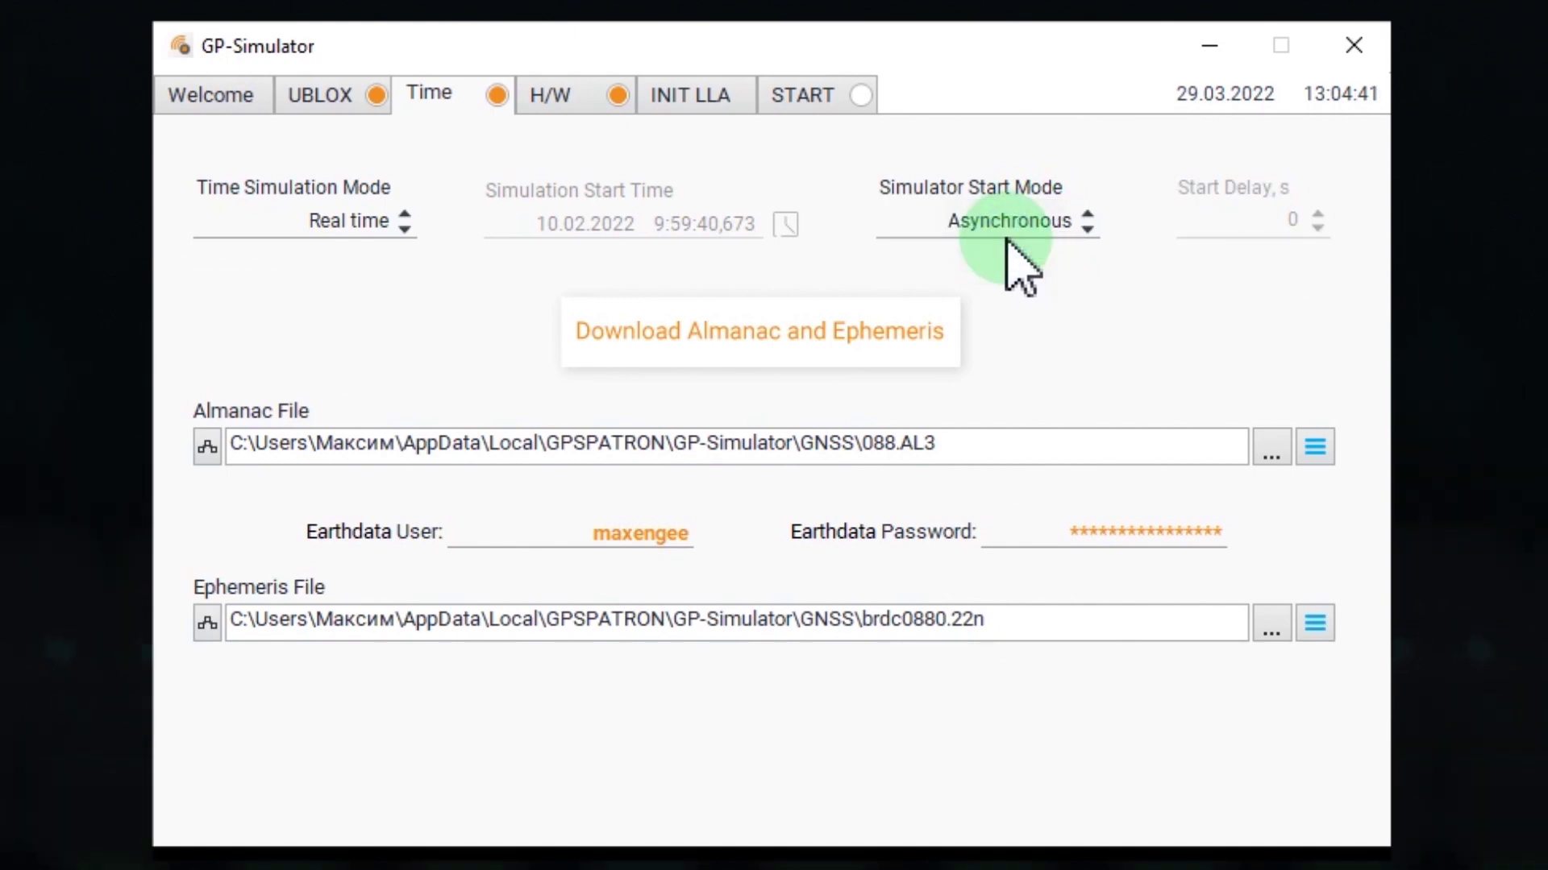
pyautogui.click(568, 95)
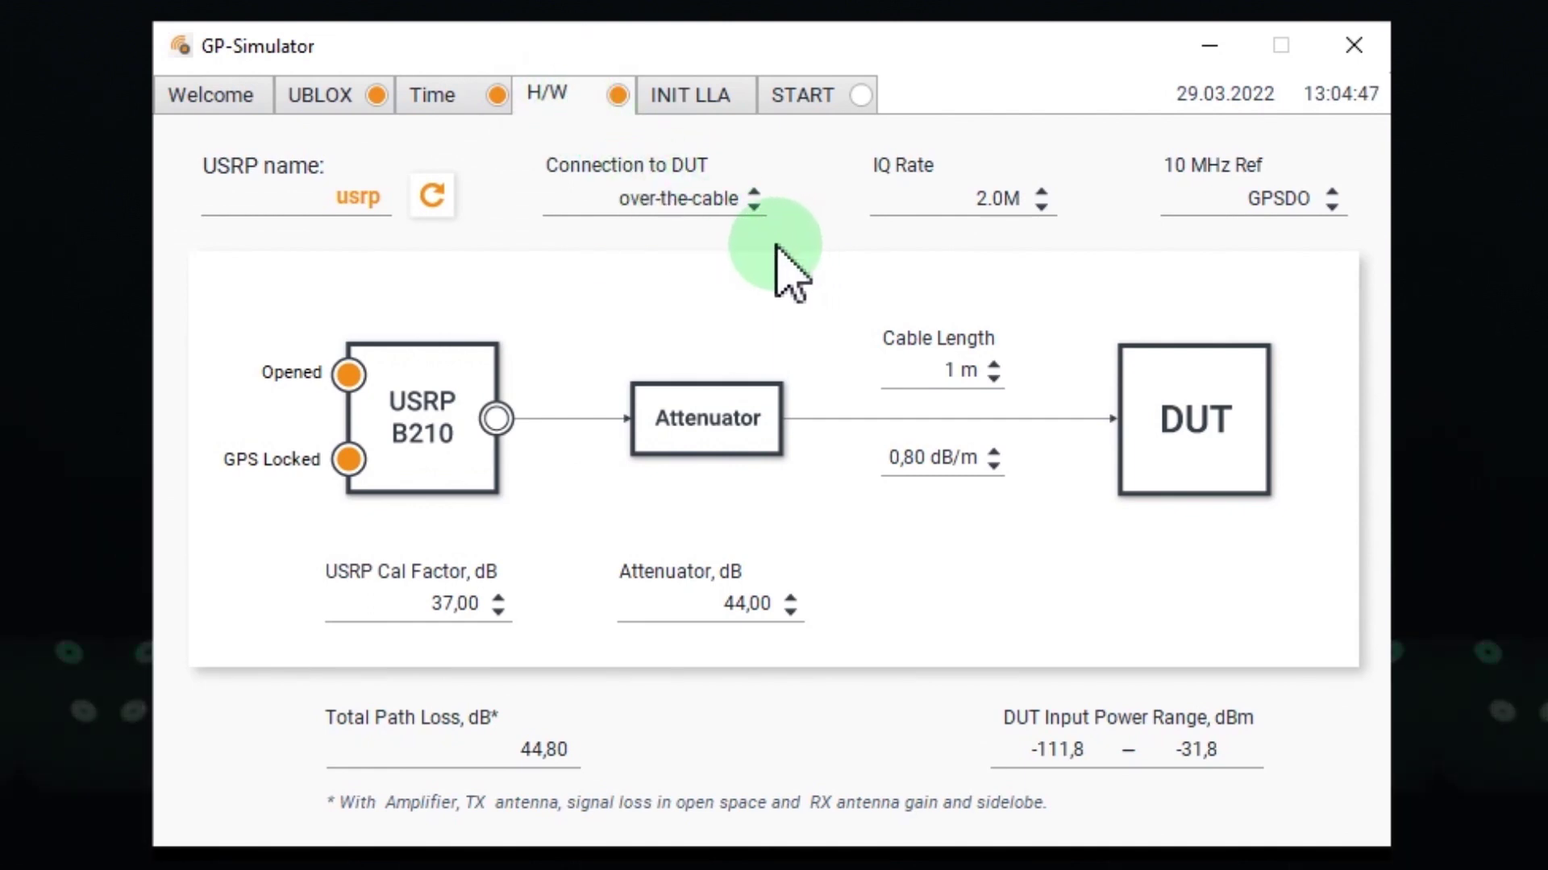
pyautogui.click(713, 200)
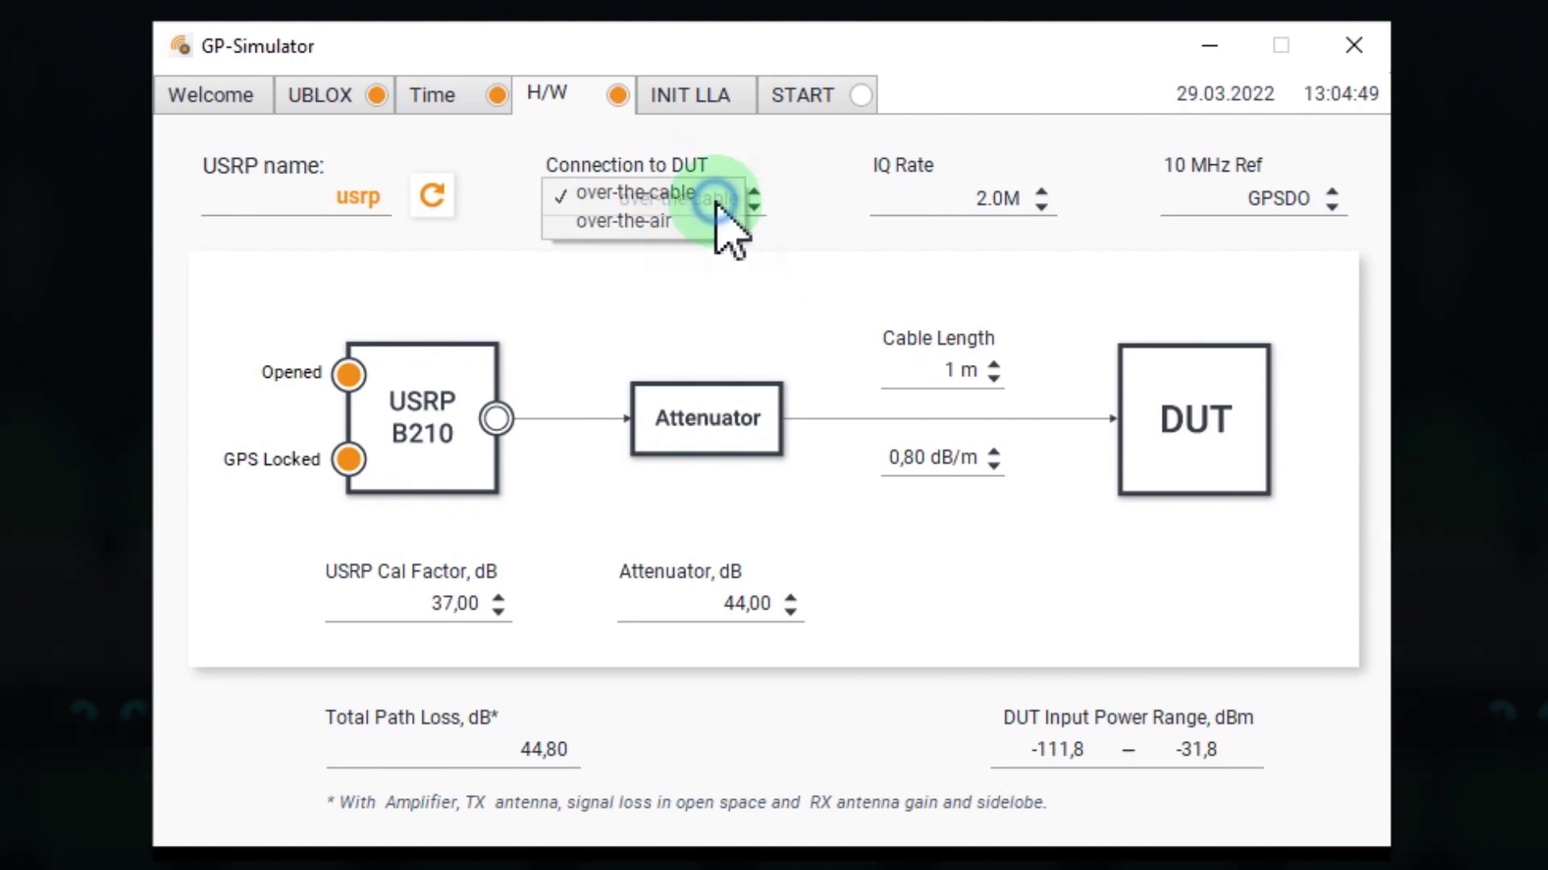
pyautogui.click(681, 222)
pyautogui.click(686, 203)
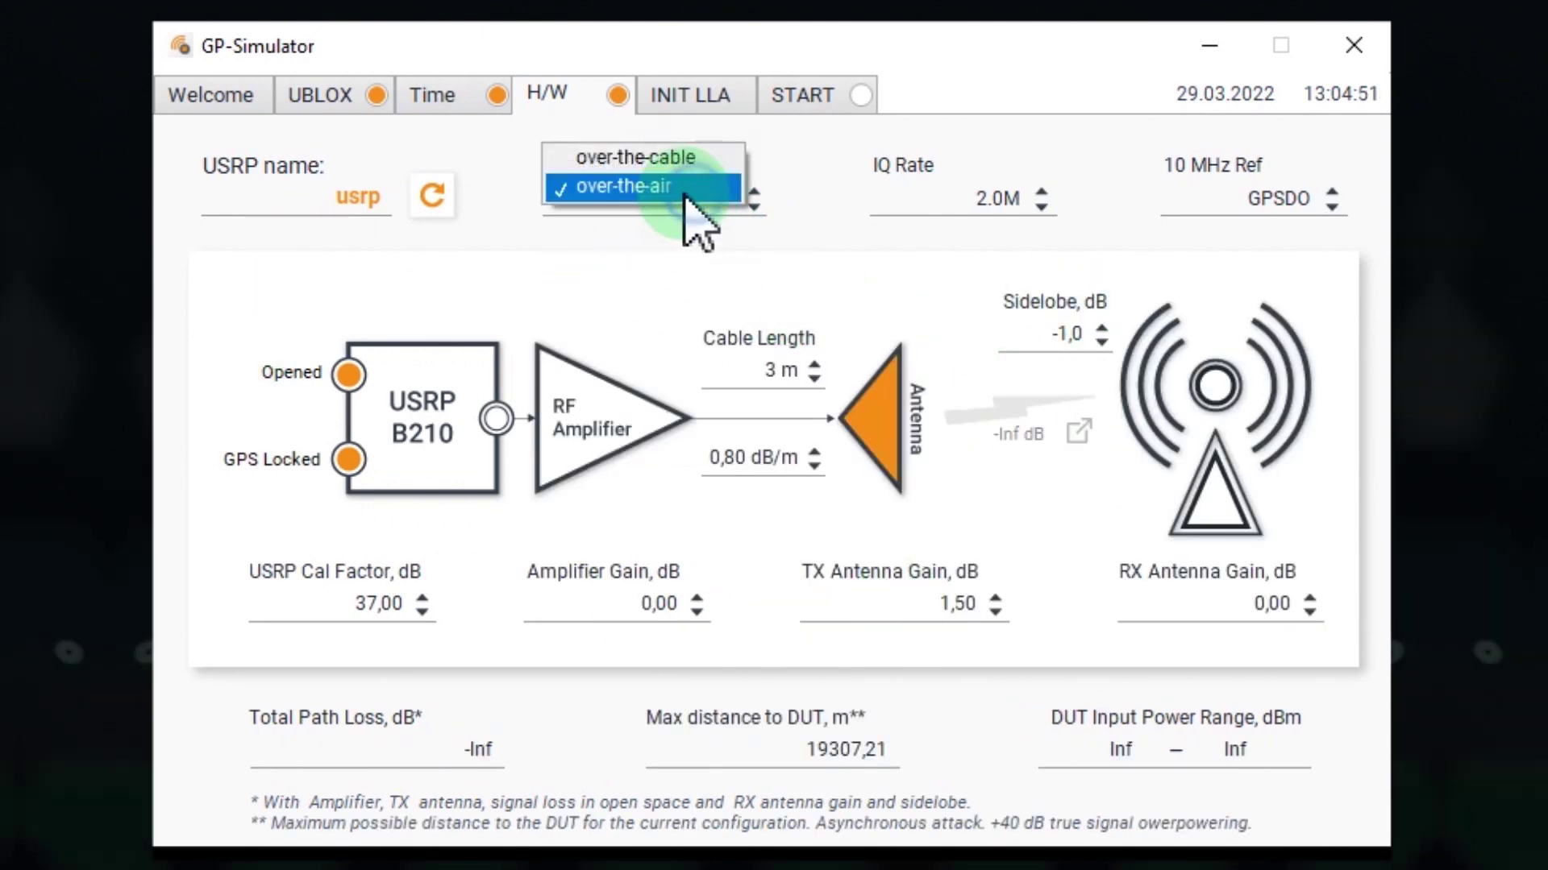
pyautogui.click(650, 160)
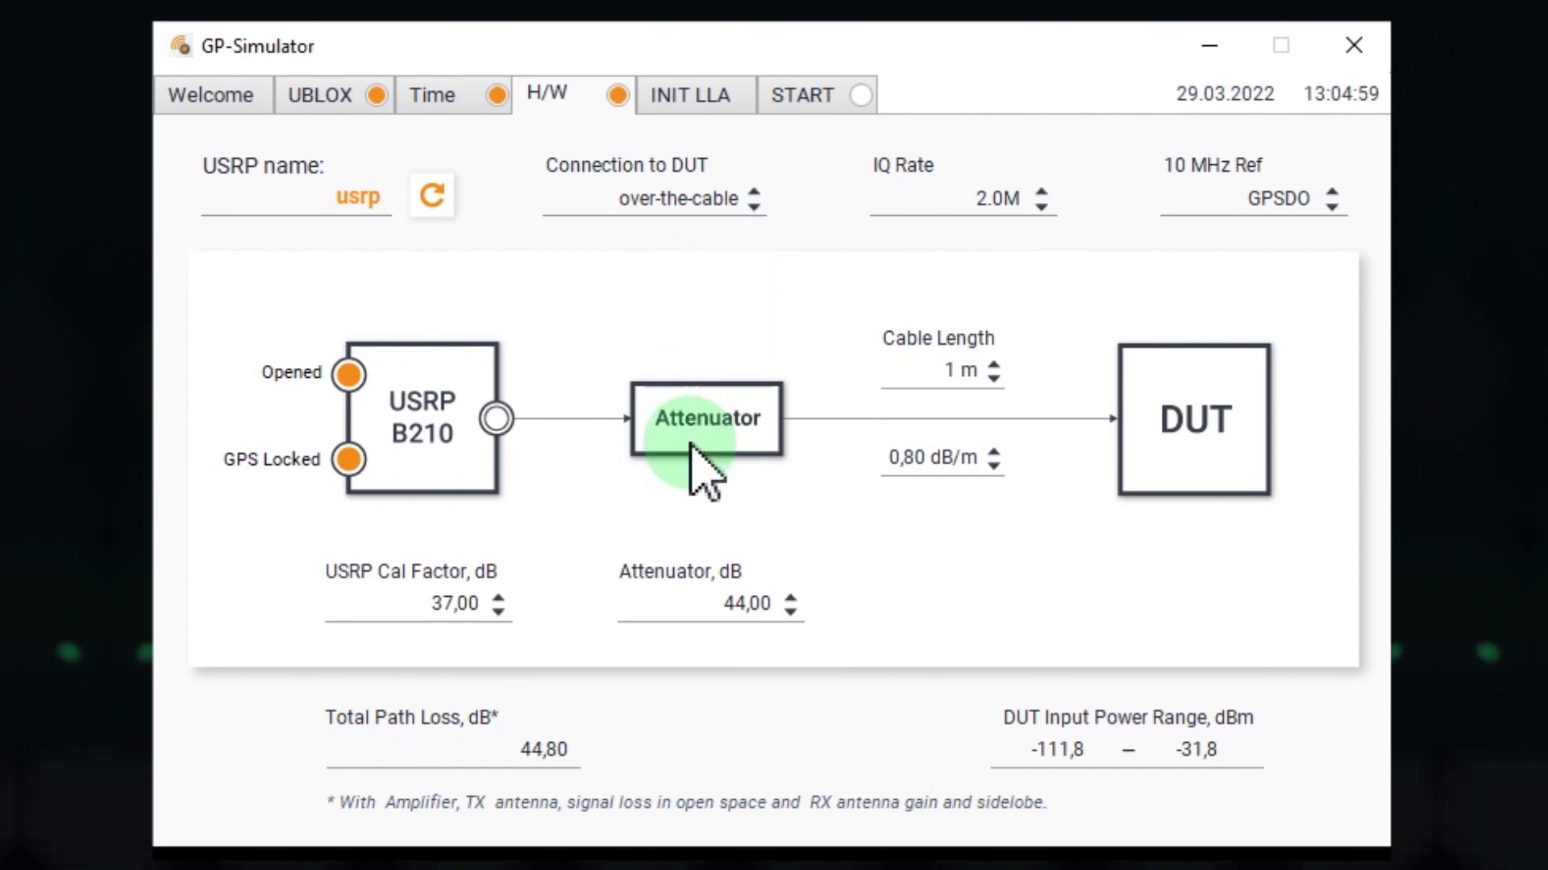
pyautogui.doubleClick(734, 604)
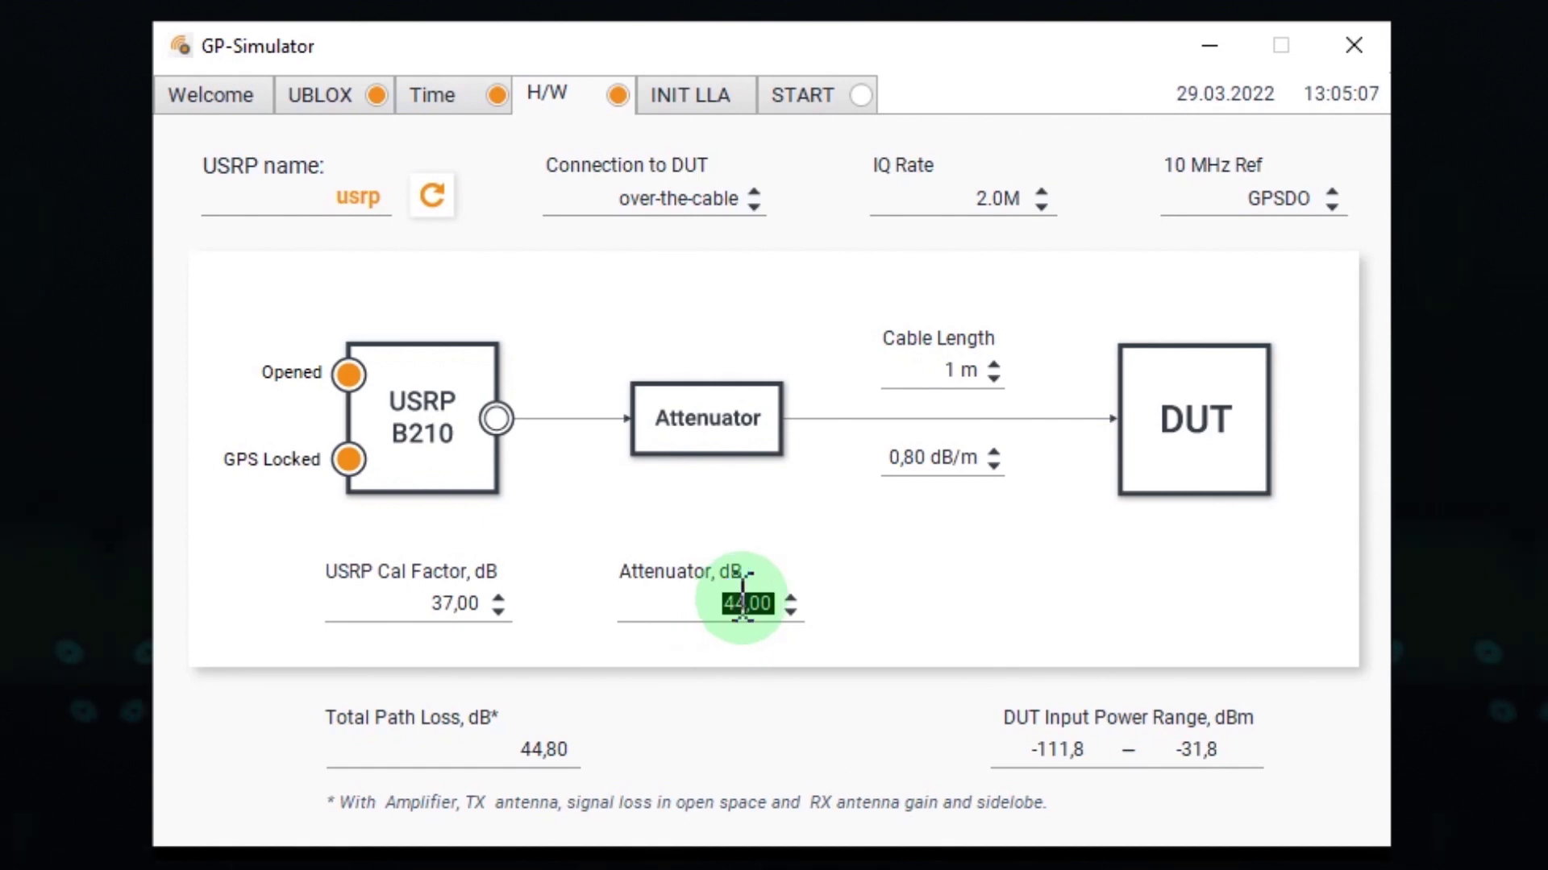
pyautogui.click(881, 548)
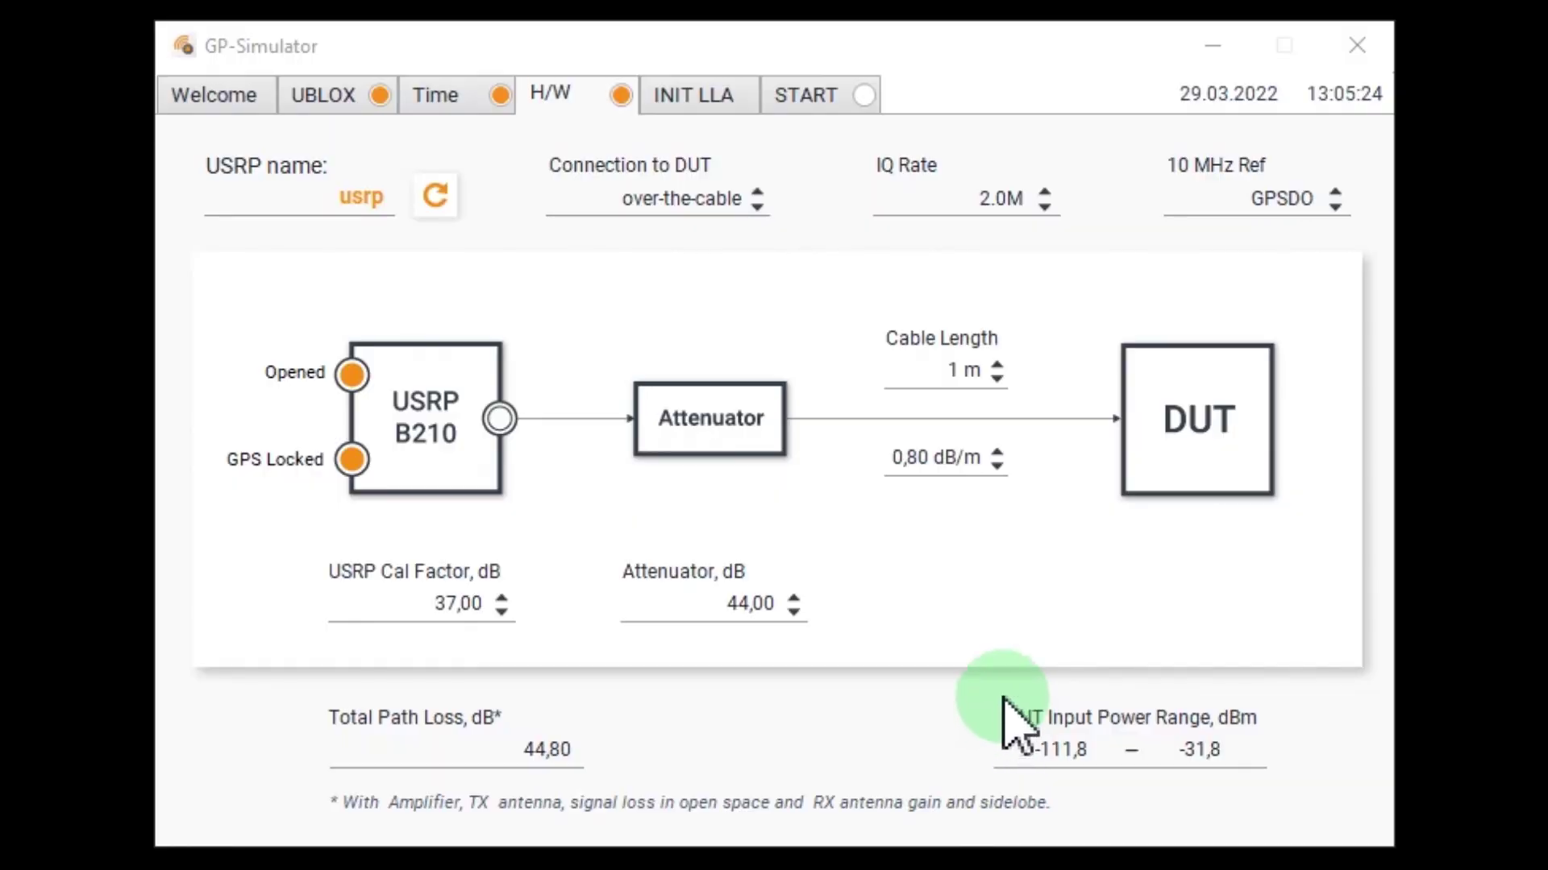
# - In INIT LLA, try a 0,0 longitude with AUTO off, then re-enable AUTO
pyautogui.click(721, 99)
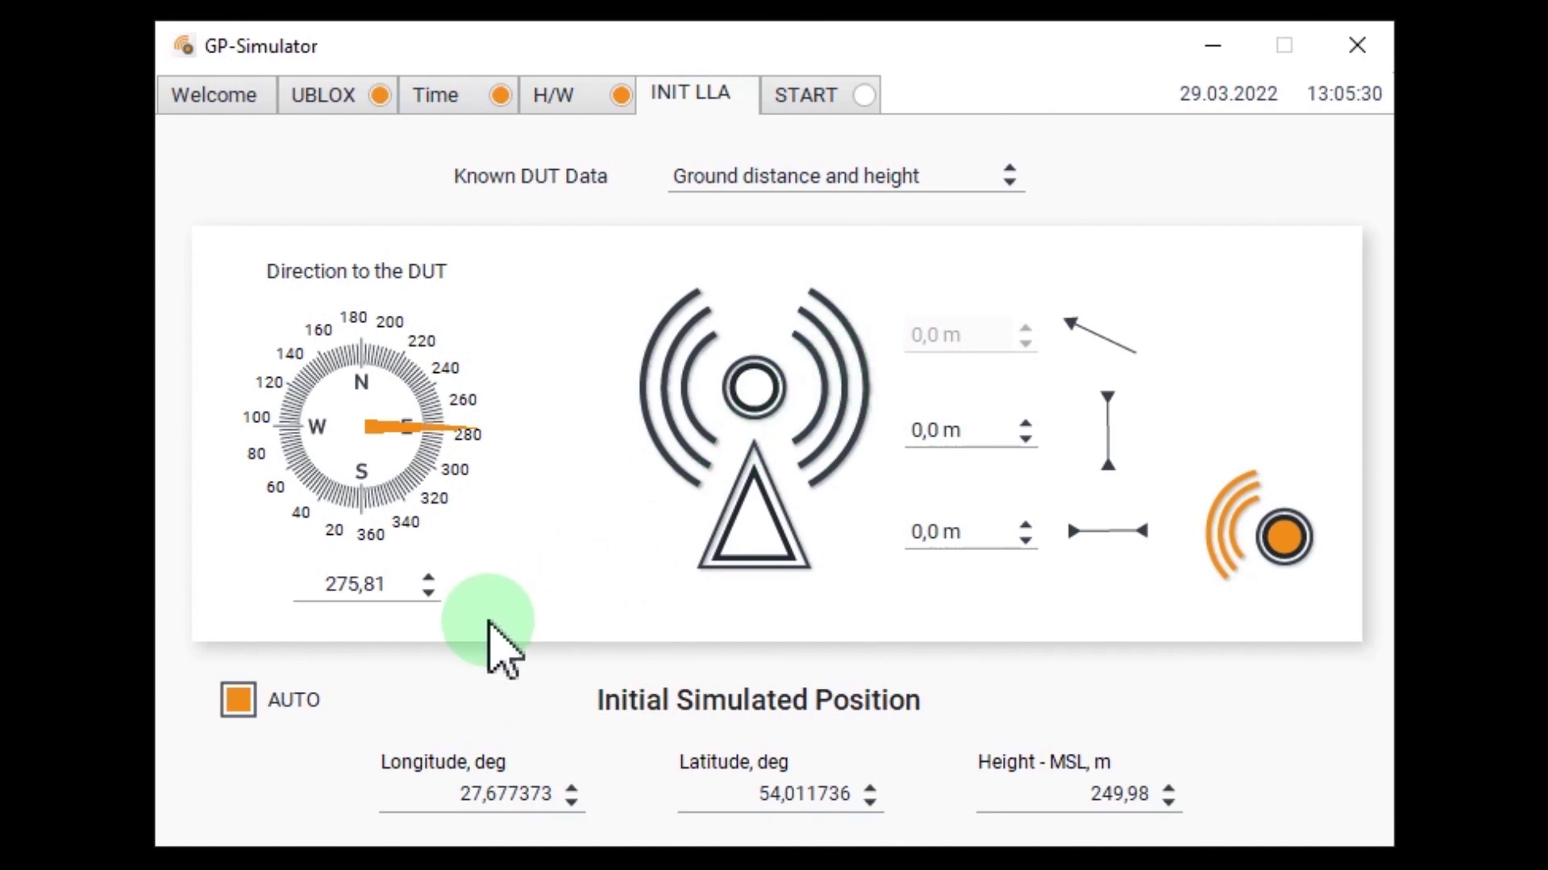
pyautogui.click(236, 699)
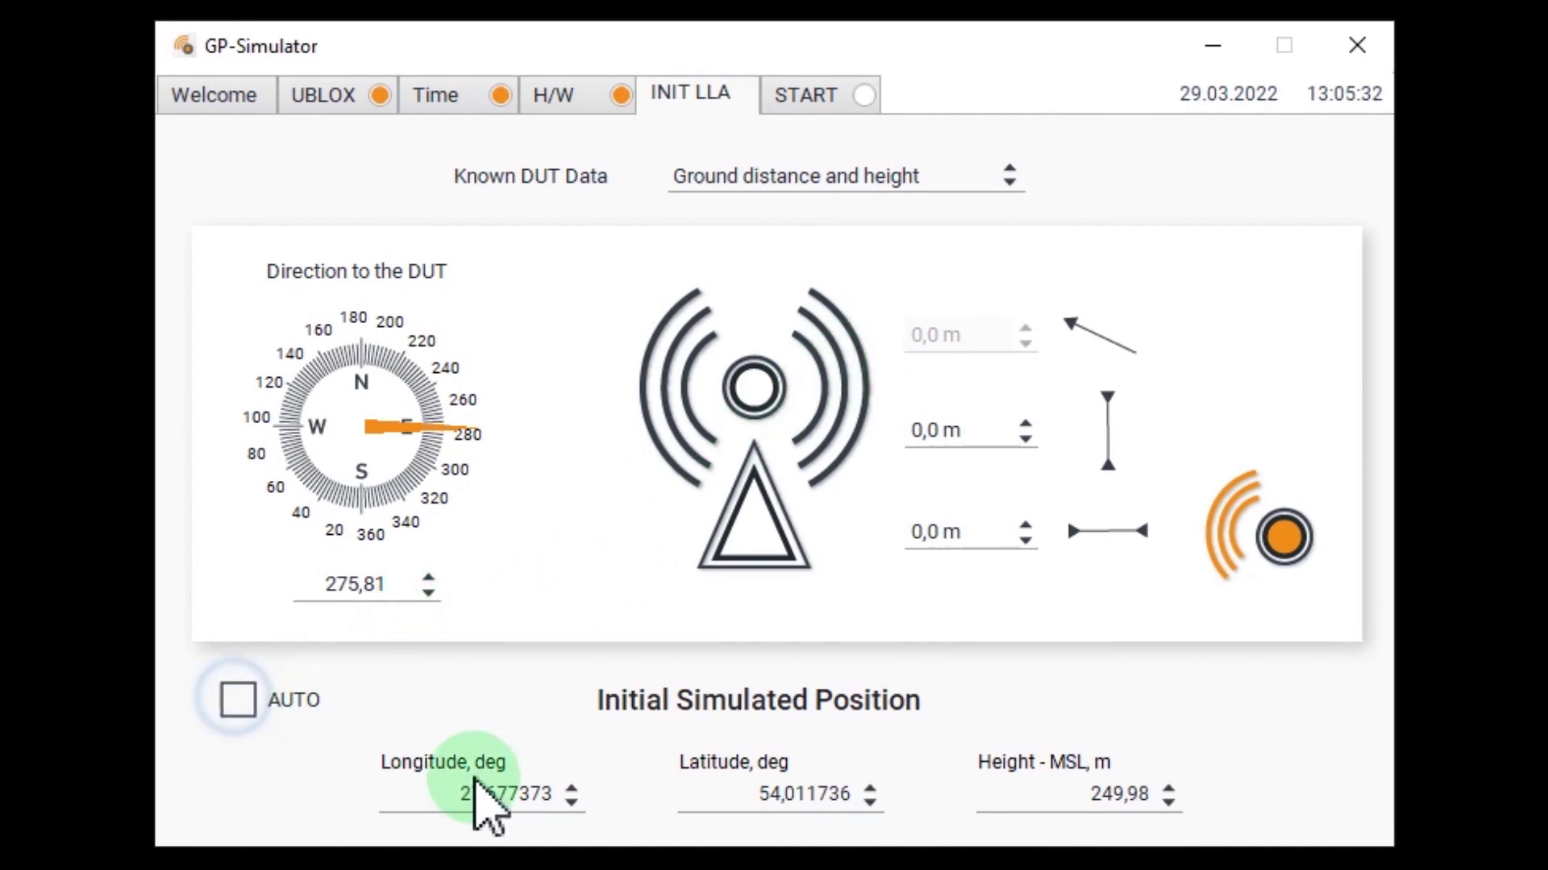
pyautogui.doubleClick(471, 790)
pyautogui.write('0,')
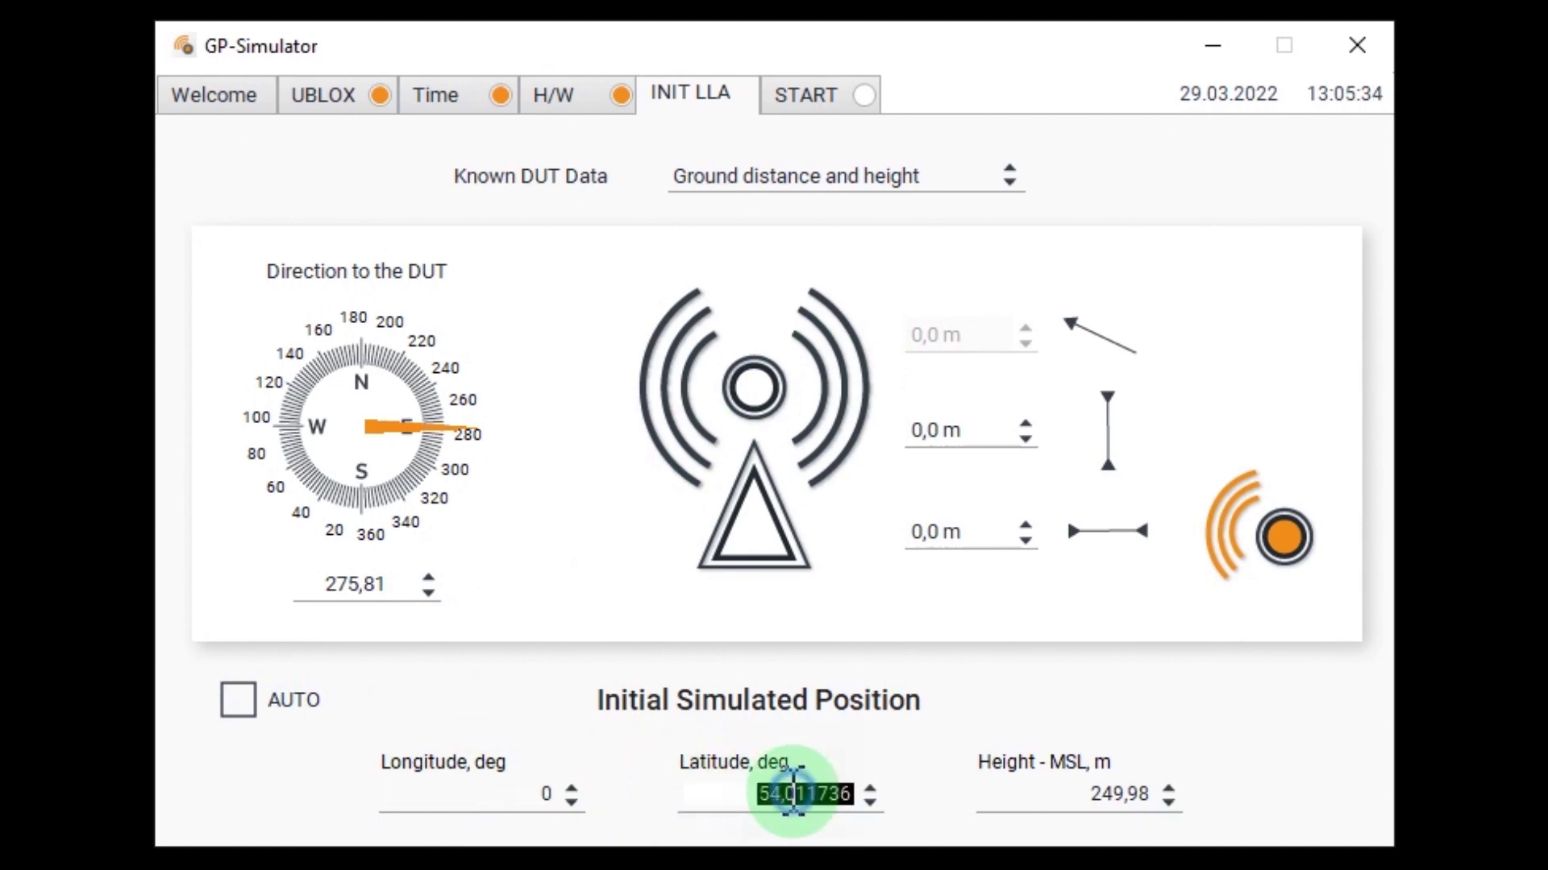
pyautogui.write('0')
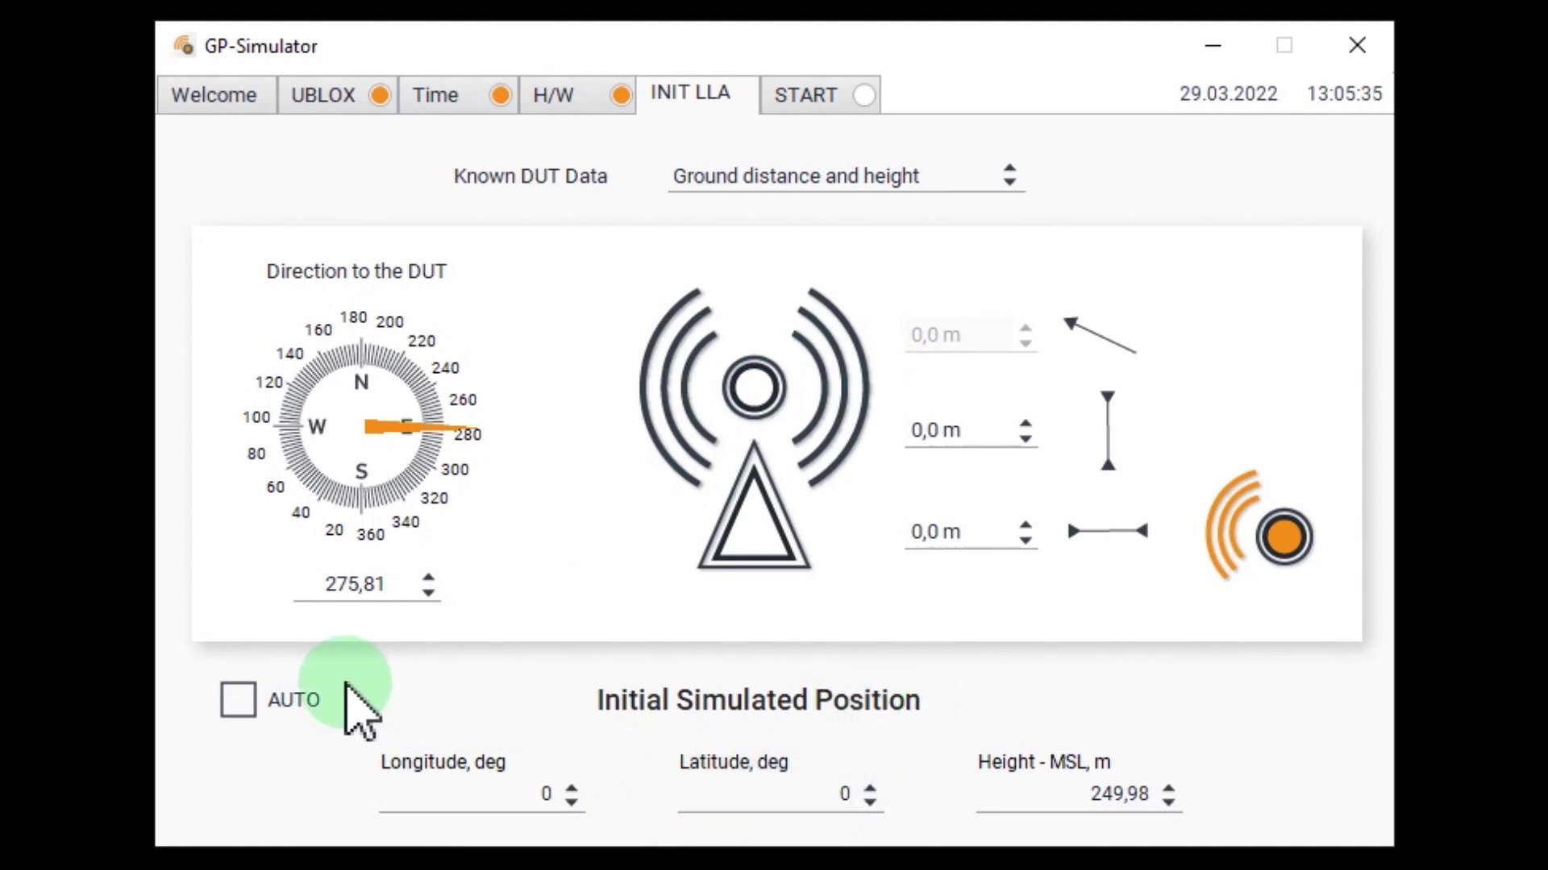
pyautogui.click(237, 703)
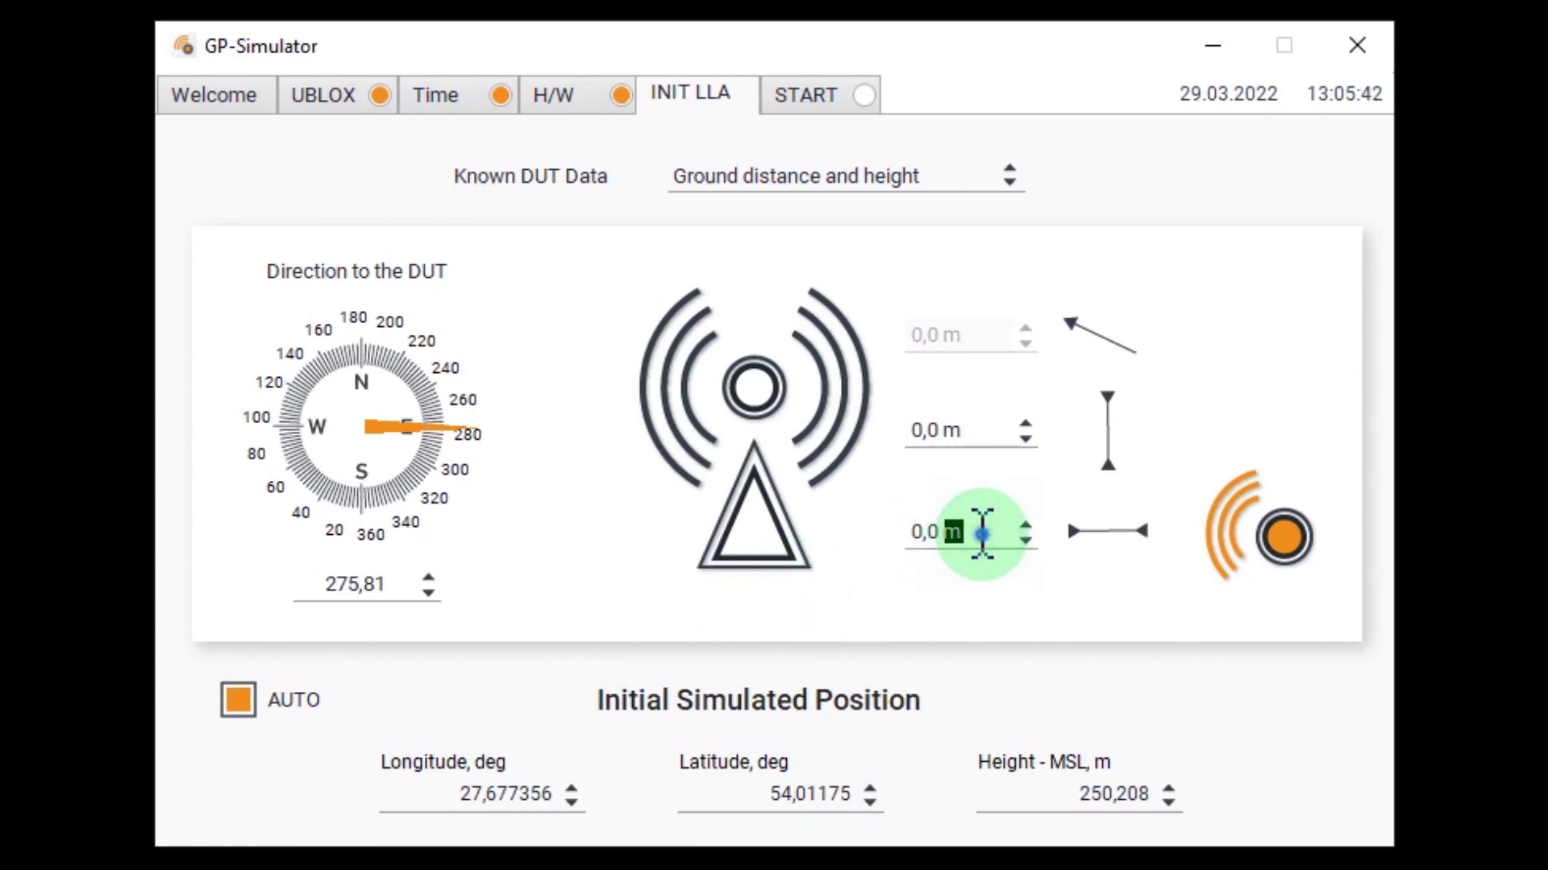
# - Enter a 500 m ground distance, placing the start at 54,011581/27,669725, and view START
pyautogui.click(954, 419)
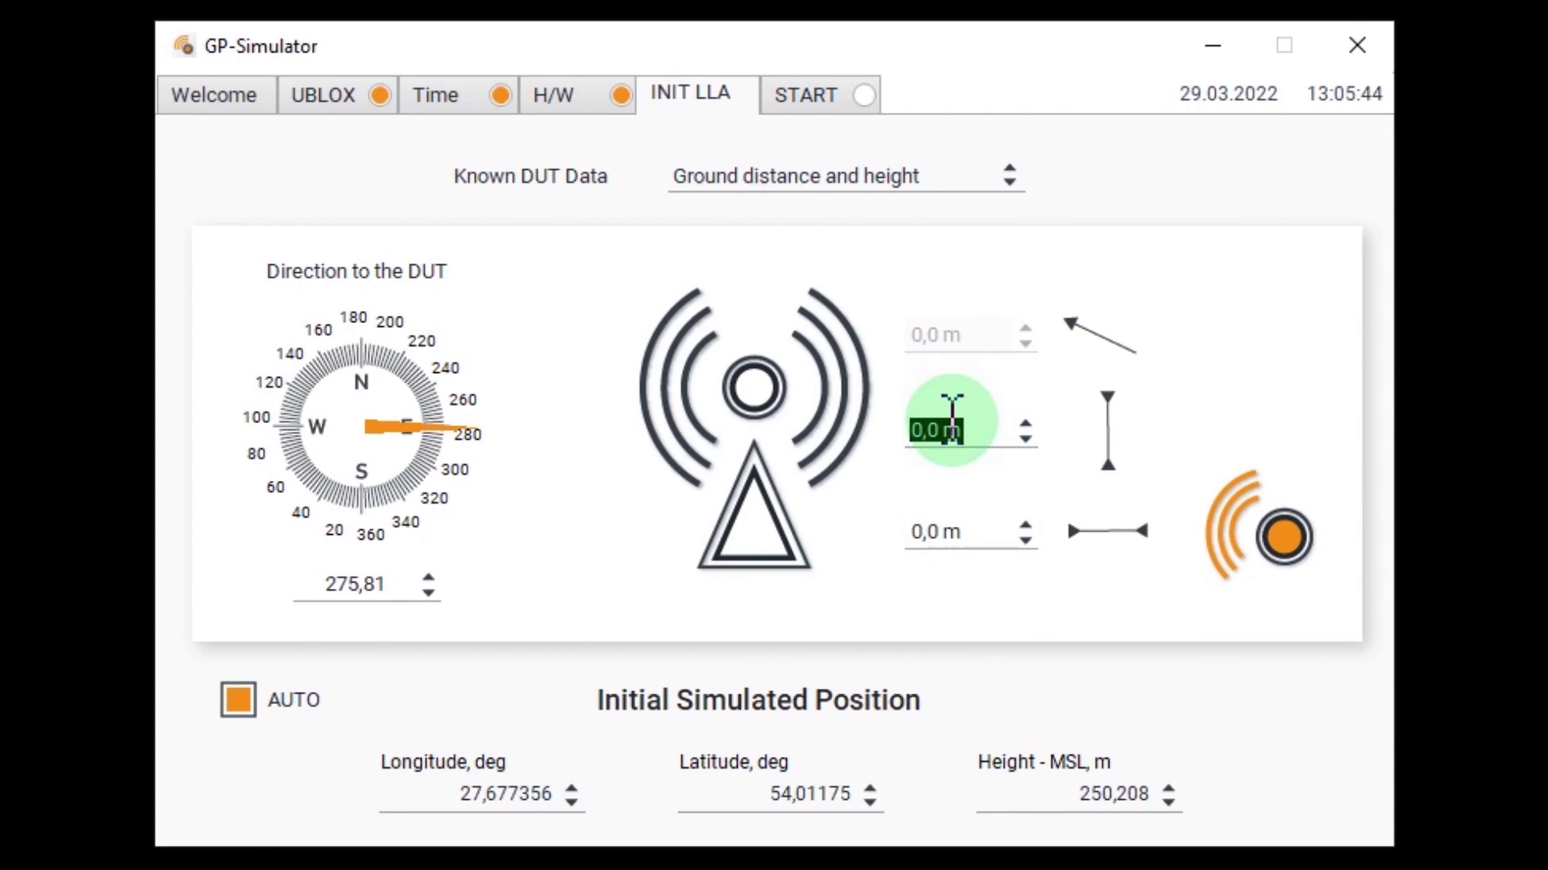
pyautogui.doubleClick(927, 528)
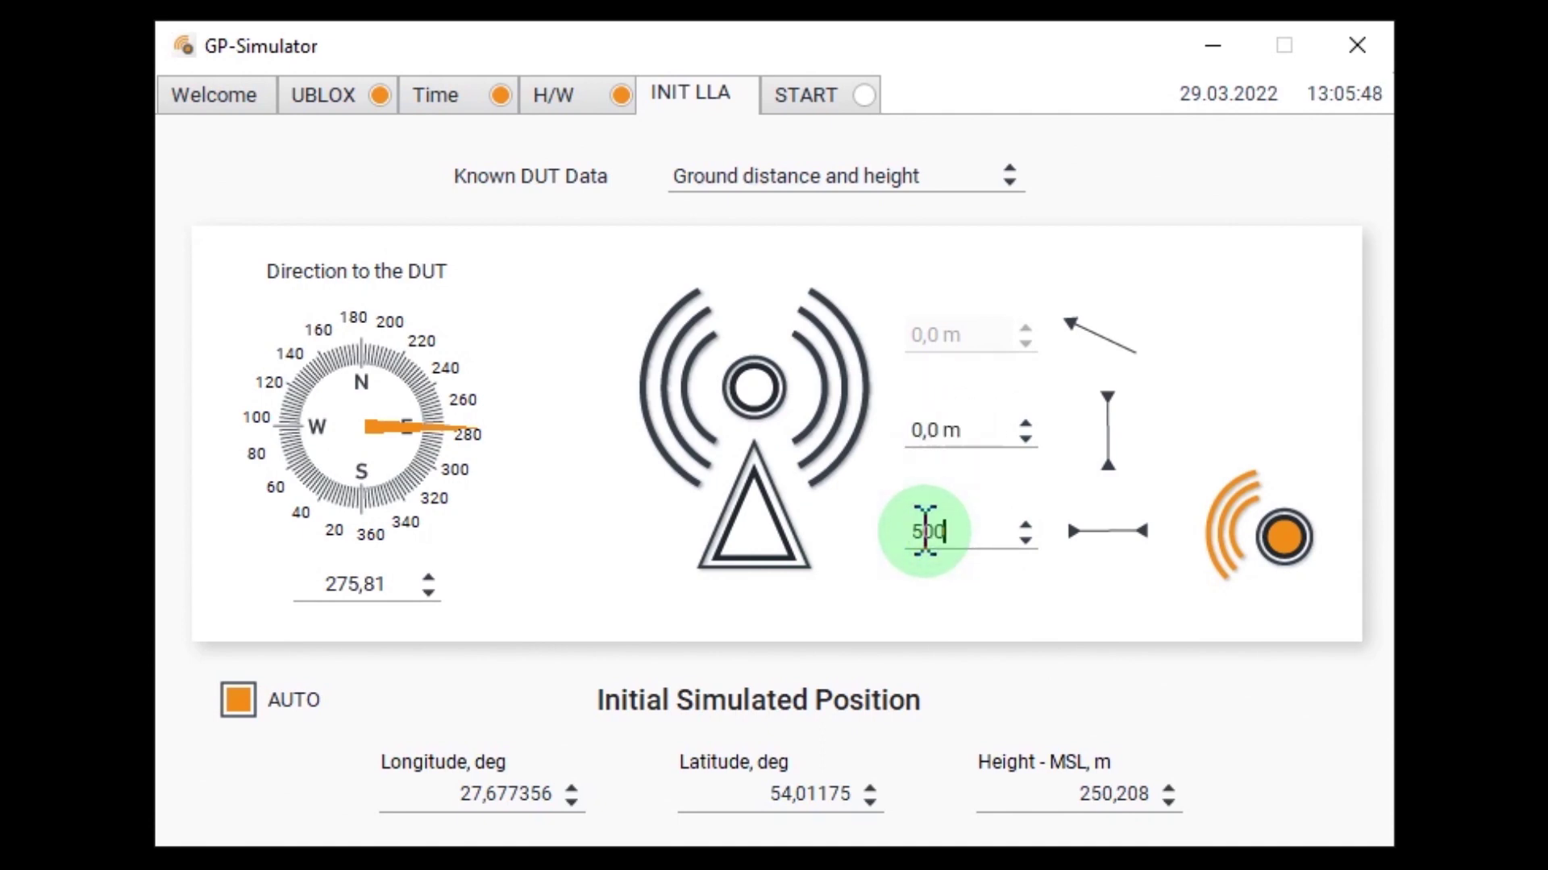
pyautogui.click(933, 596)
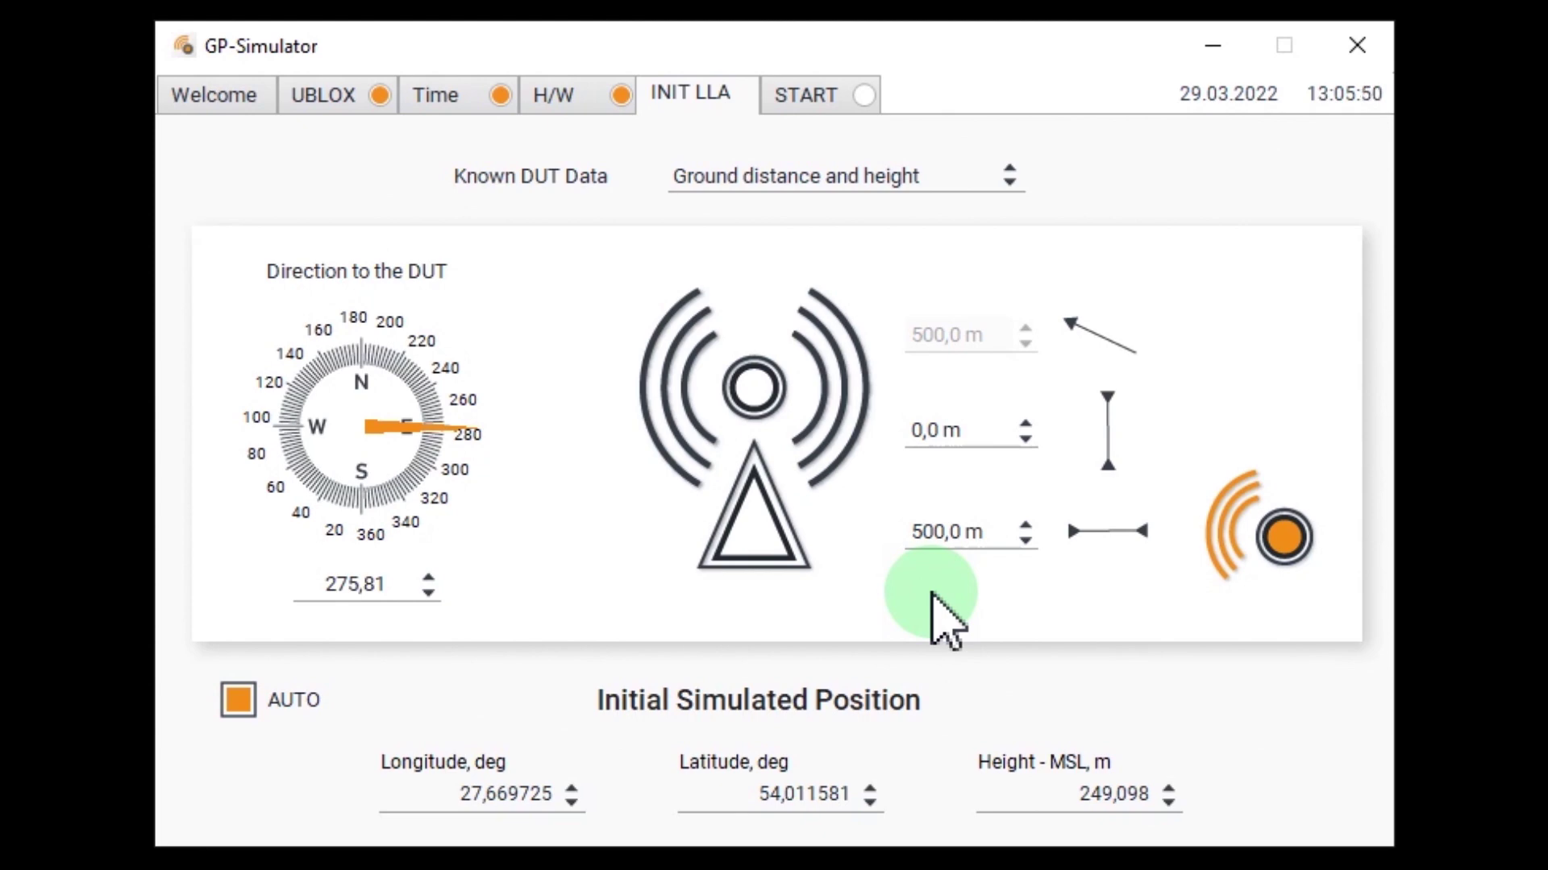
pyautogui.click(803, 98)
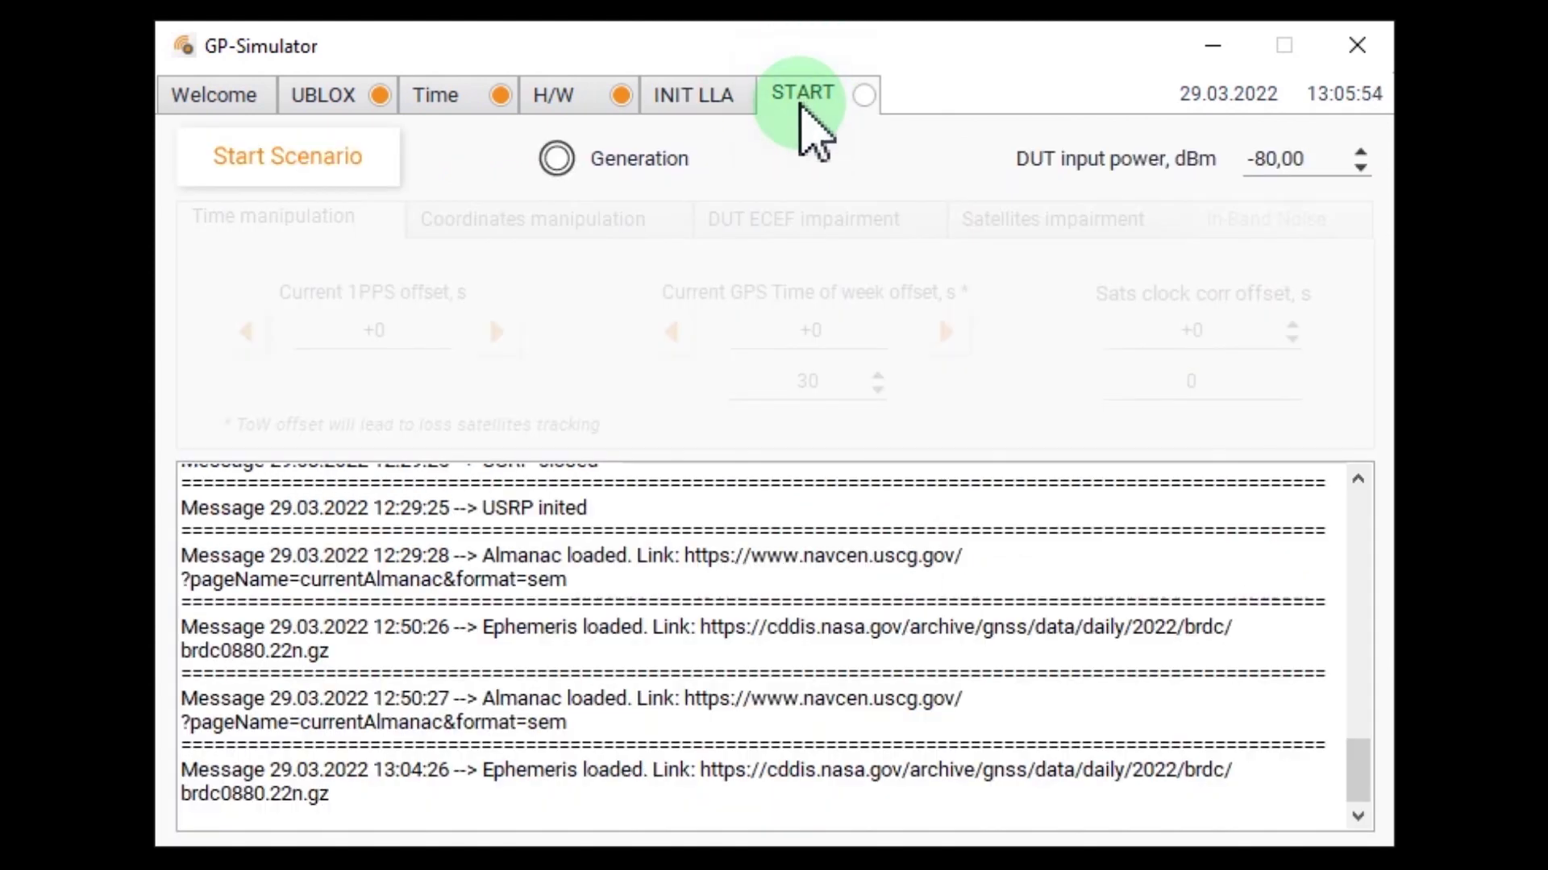
# - Set DUT input power to -110 dBm and give u-center's deviation map its own enlarged window
pyautogui.moveTo(1315, 157); pyautogui.dragTo(1078, 144)
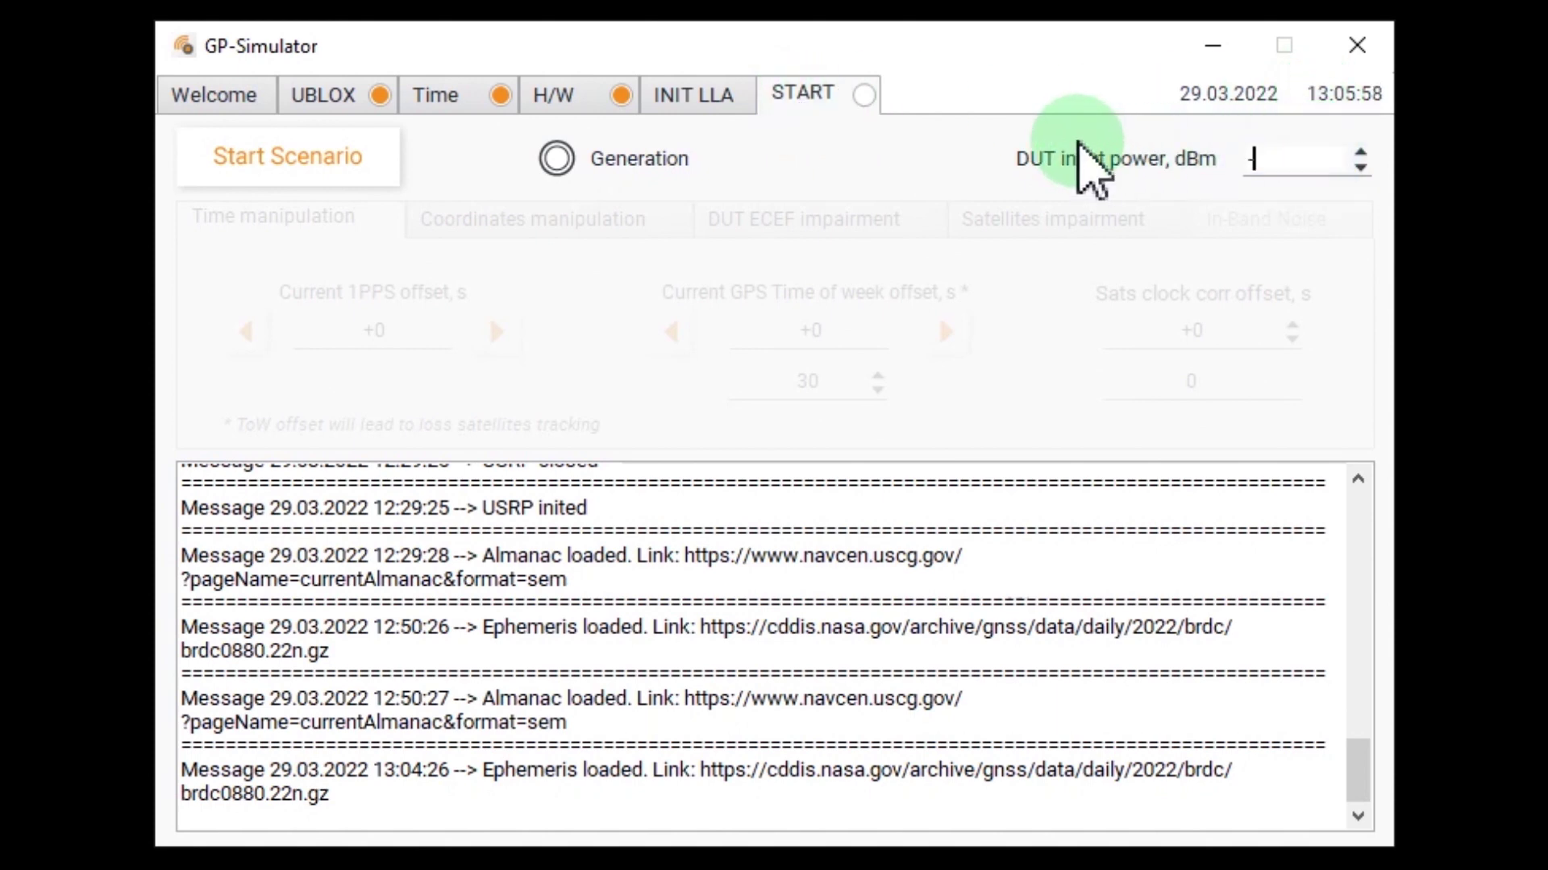
pyautogui.click(898, 141)
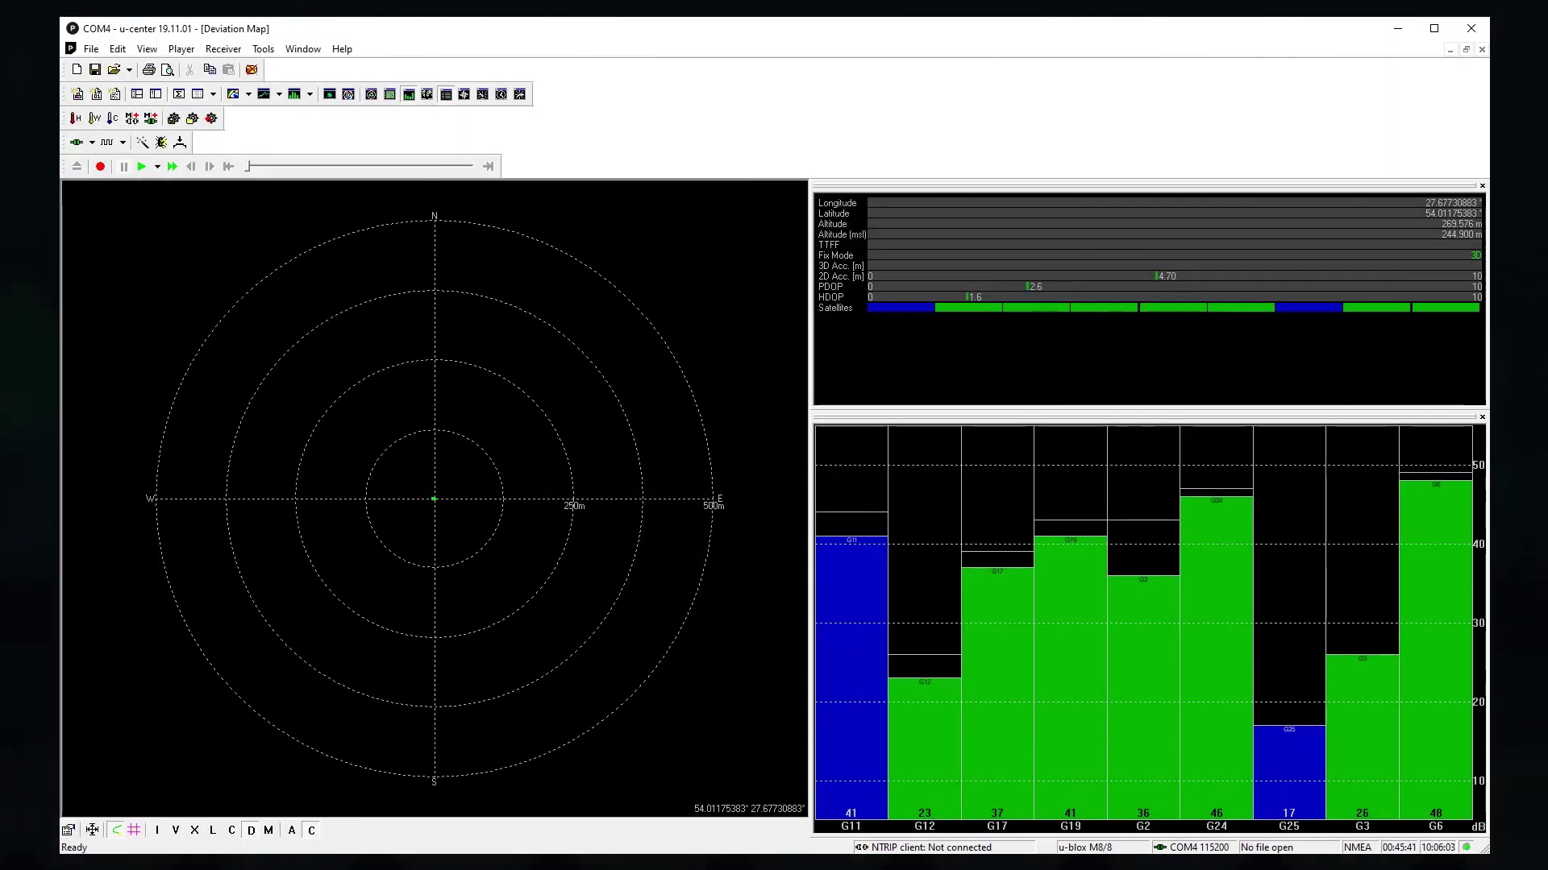
pyautogui.hotkey('alt', 'Tab')
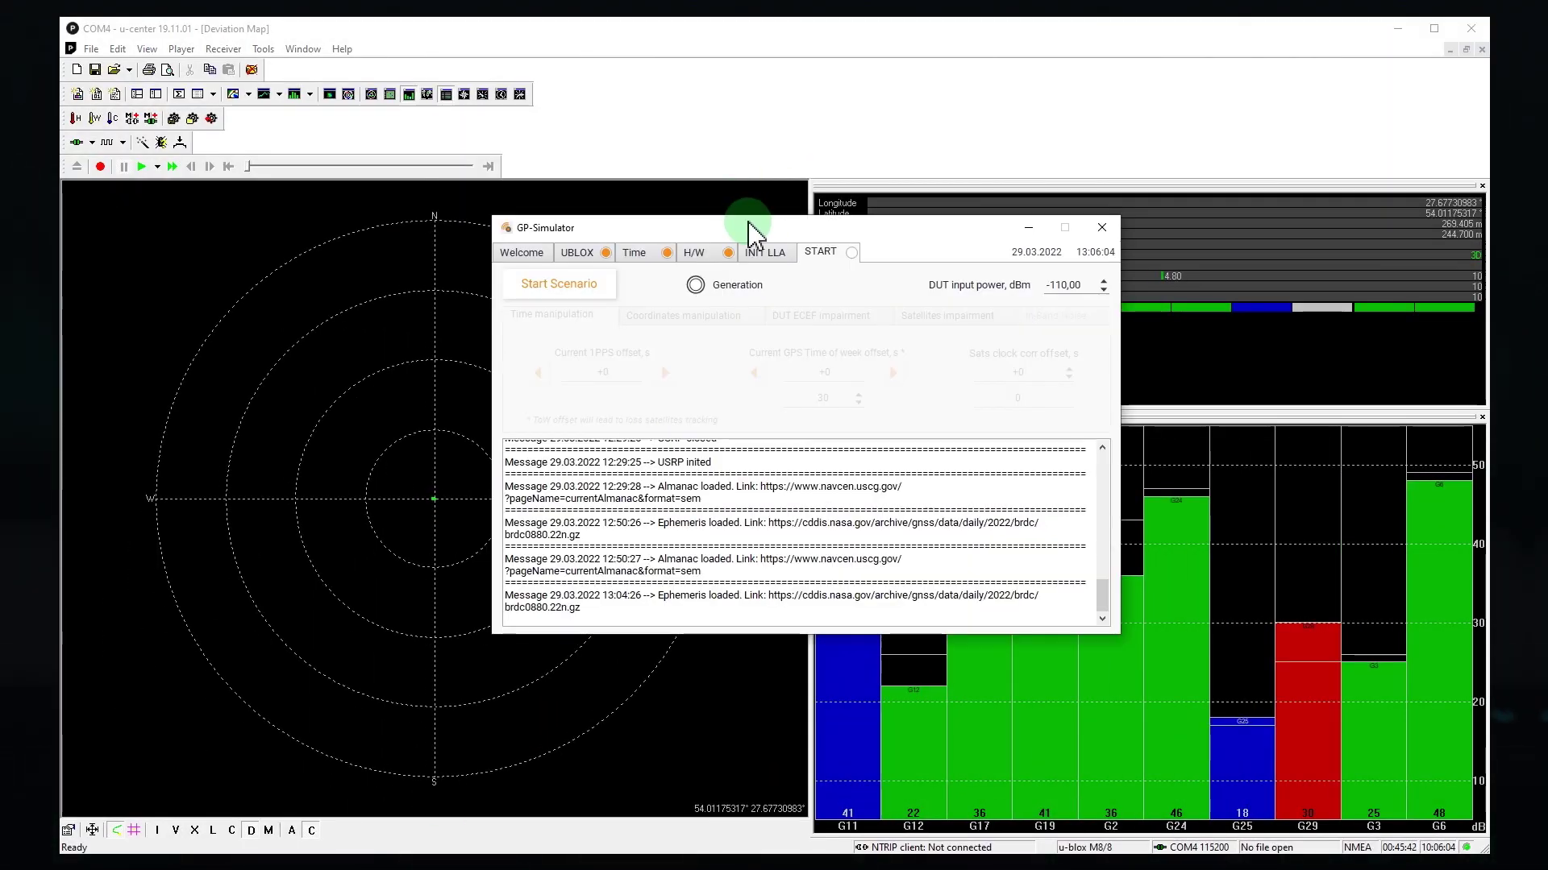
pyautogui.moveTo(742, 235); pyautogui.dragTo(334, 45)
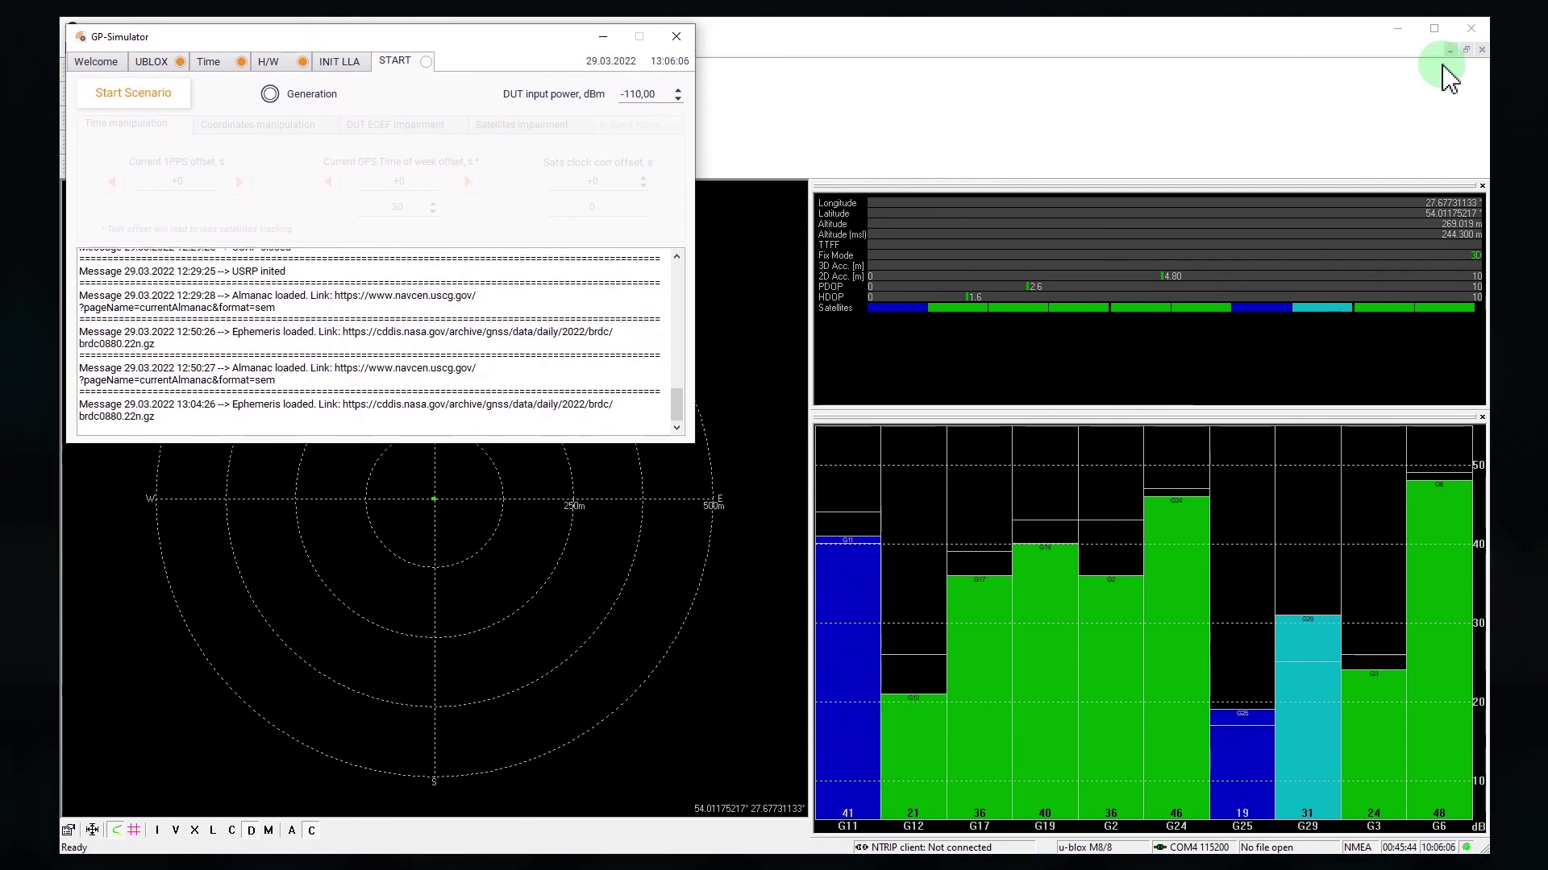
pyautogui.click(1465, 51)
pyautogui.moveTo(306, 301); pyautogui.dragTo(232, 409)
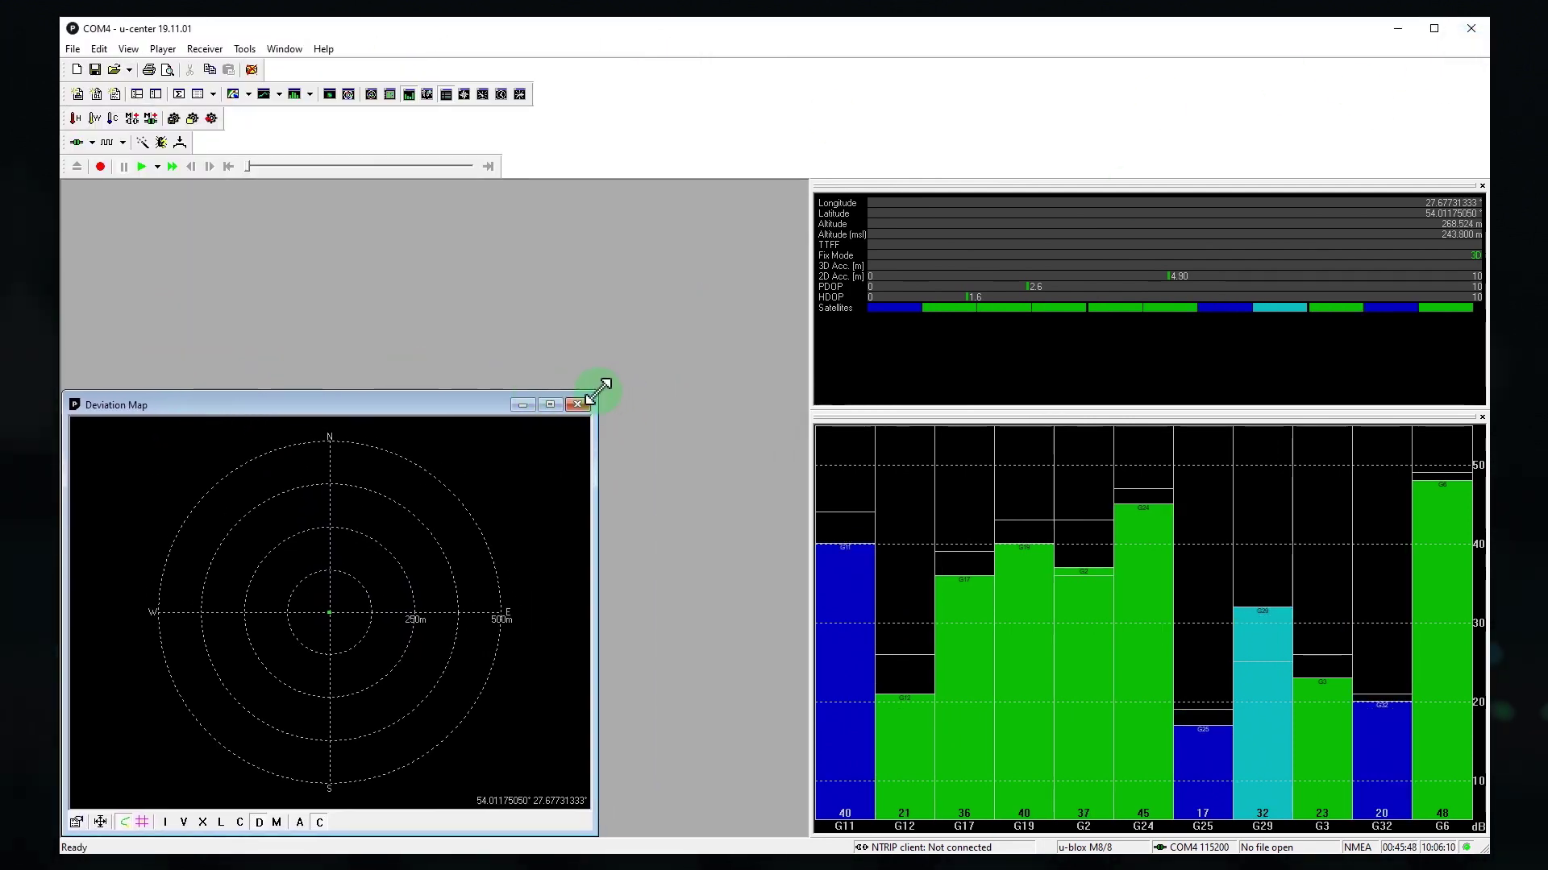
pyautogui.moveTo(601, 390); pyautogui.dragTo(808, 313)
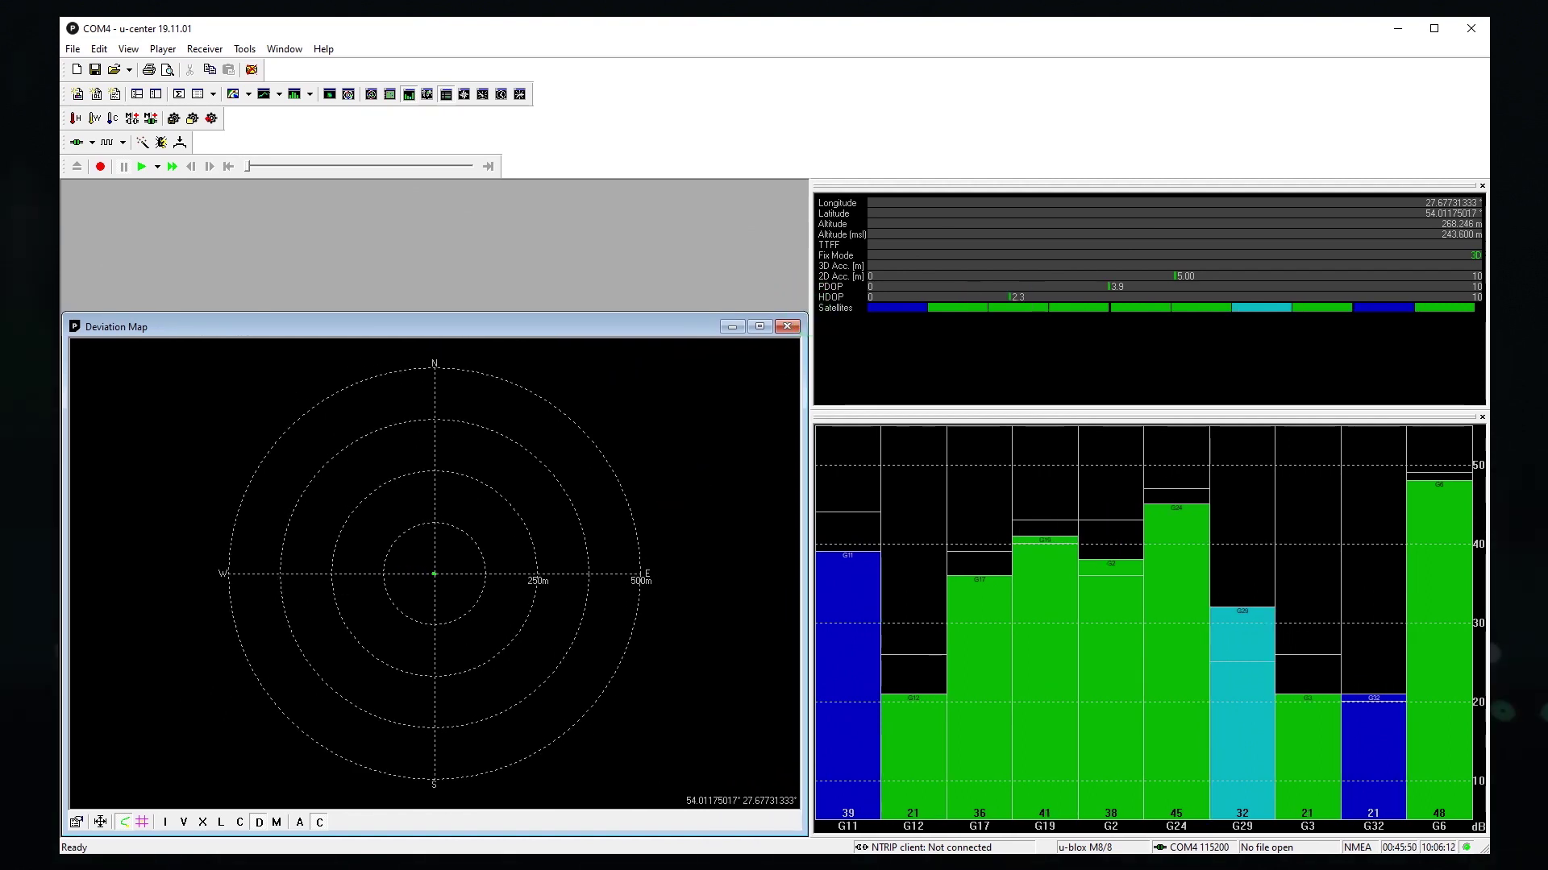
pyautogui.hotkey('alt', 'Tab')
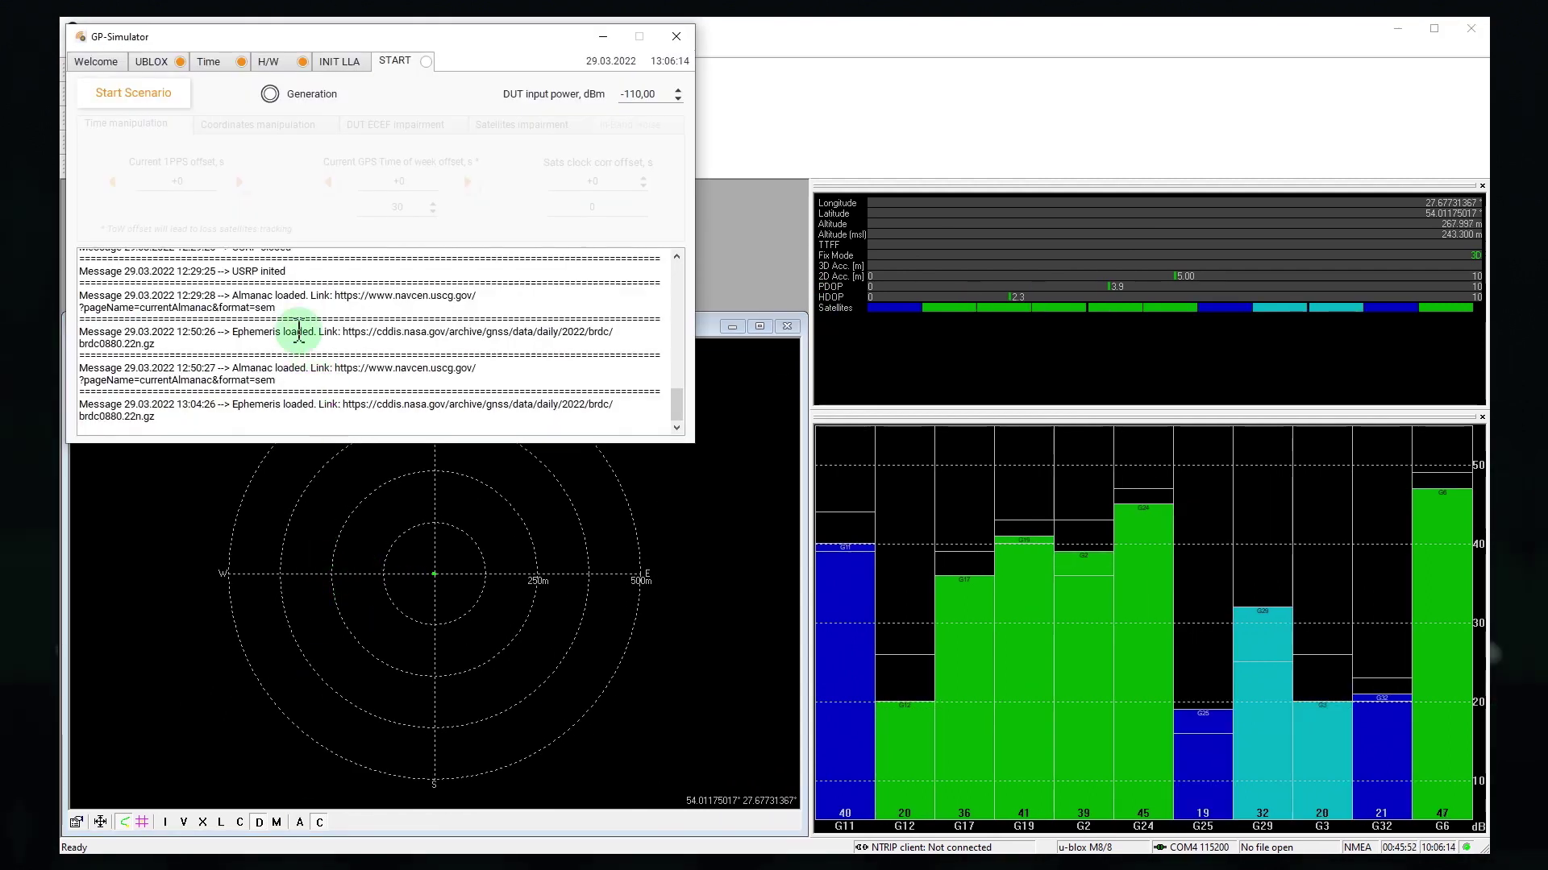
# - Start generating the scenario and raise DUT input power in 5 dB steps to -80 dBm
pyautogui.click(133, 94)
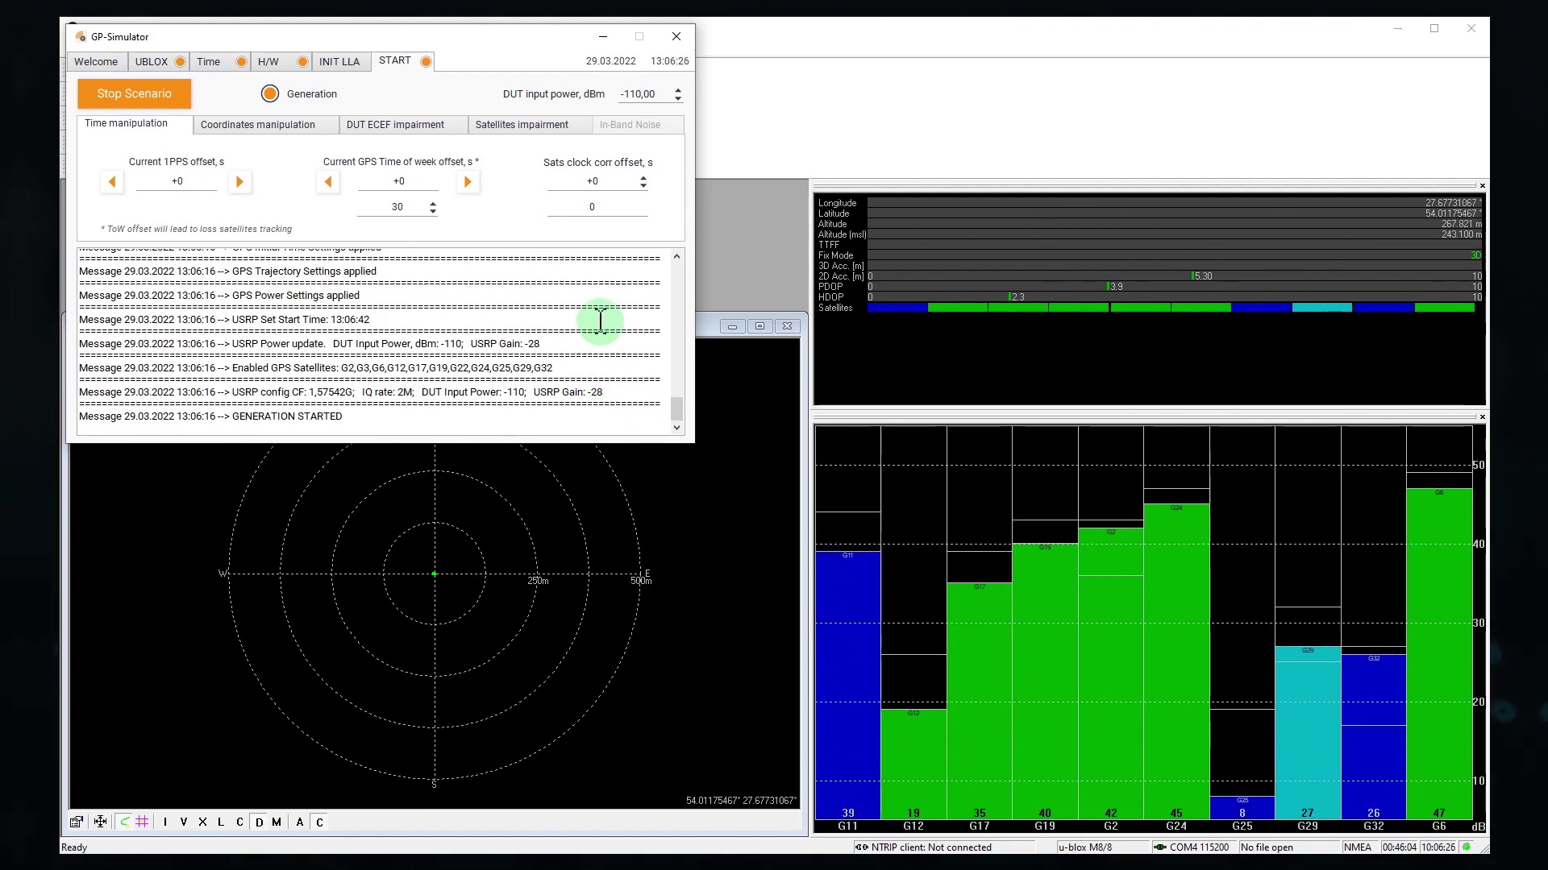
pyautogui.click(678, 89)
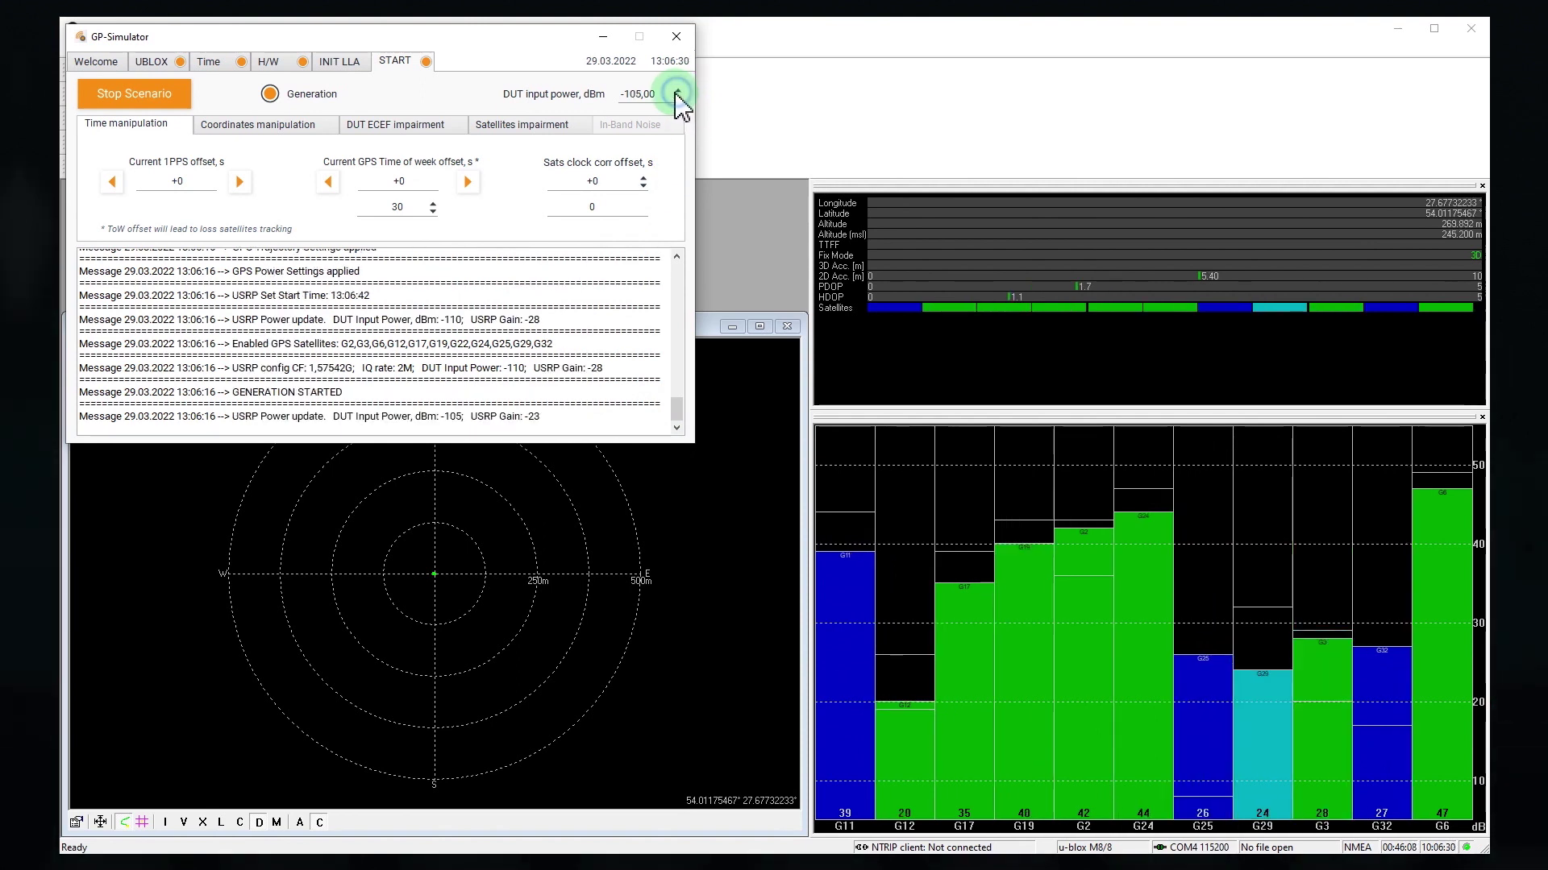
pyautogui.click(678, 89)
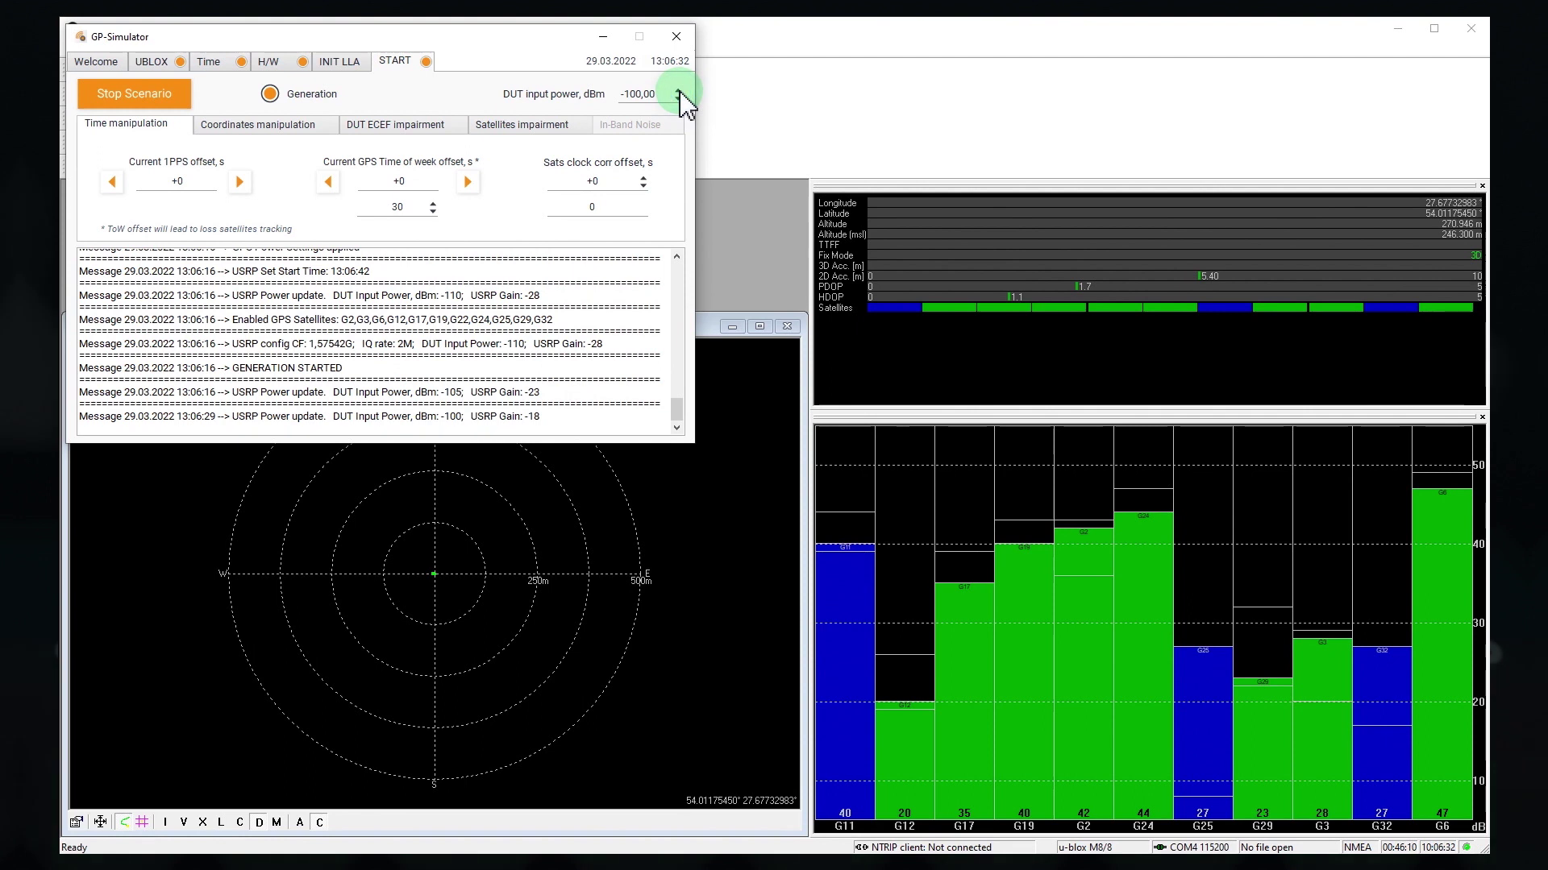
pyautogui.click(678, 89)
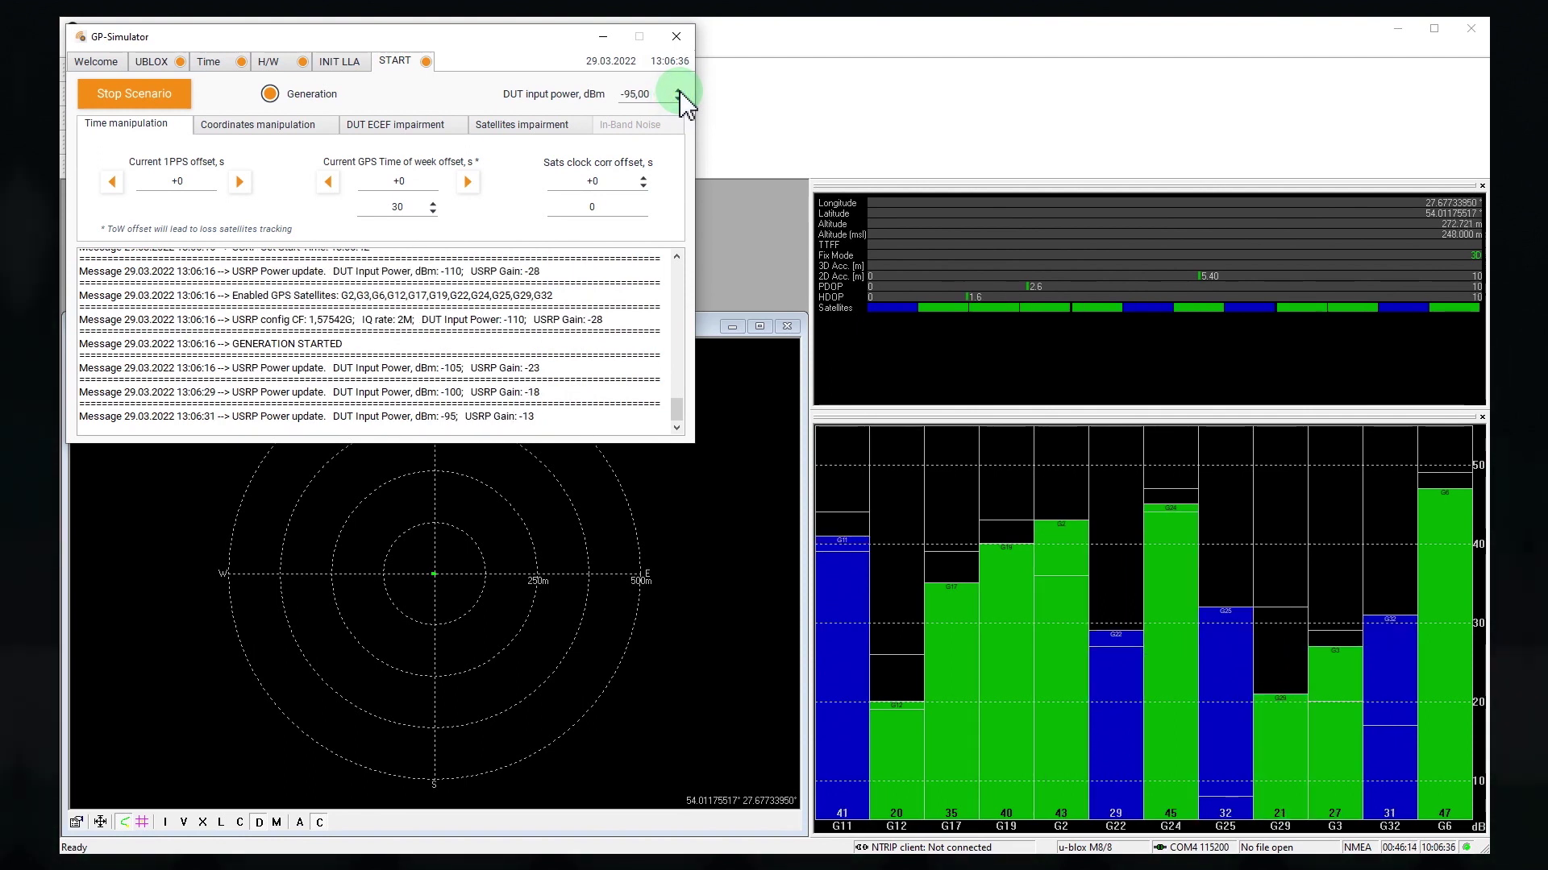
pyautogui.click(679, 89)
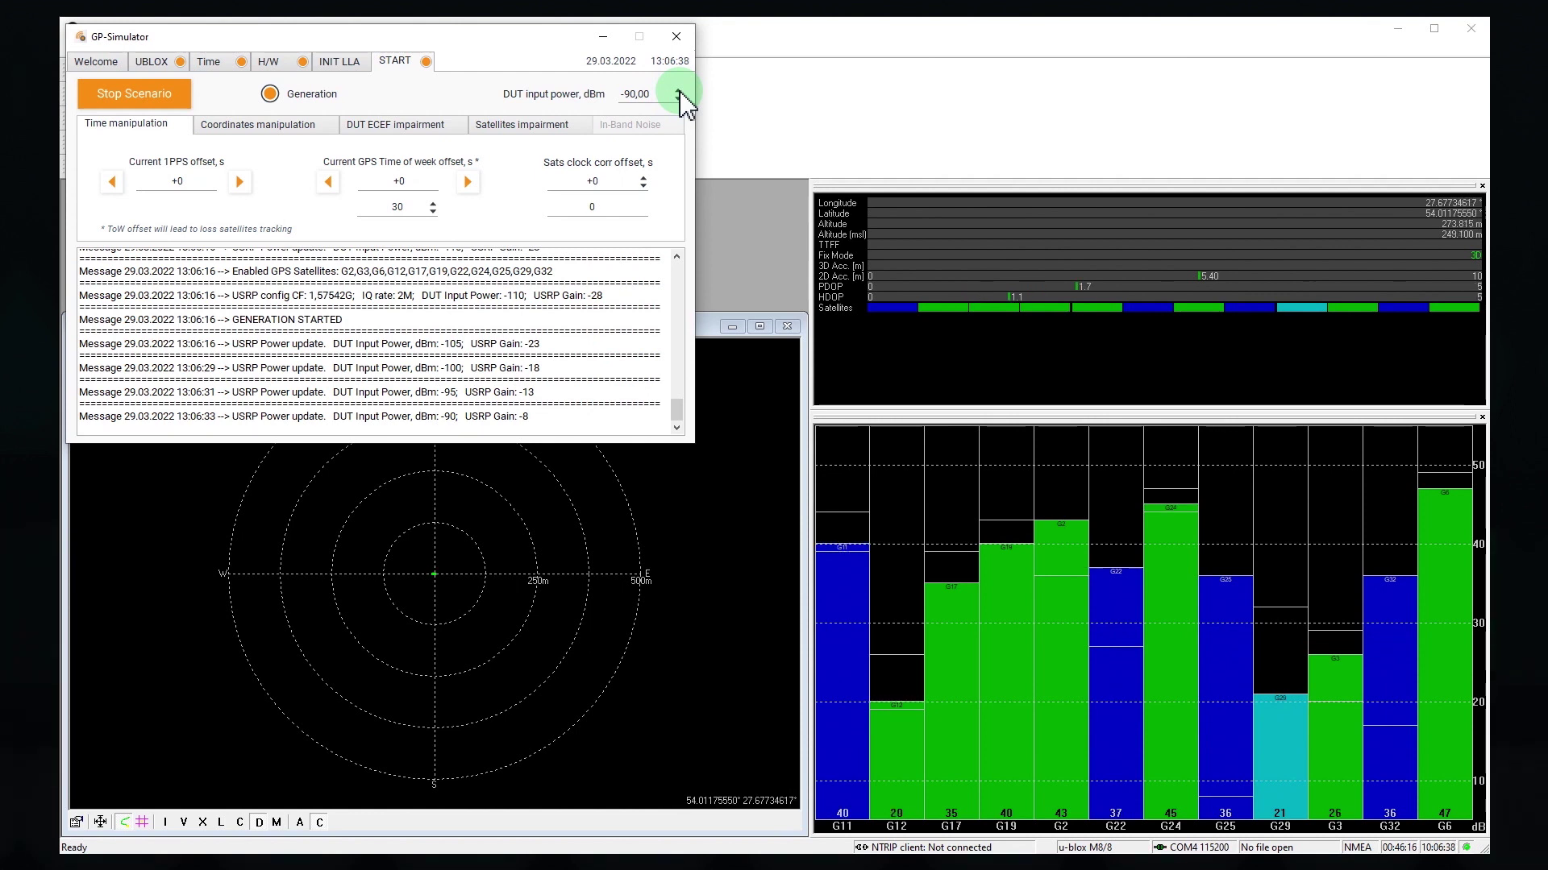
pyautogui.click(679, 90)
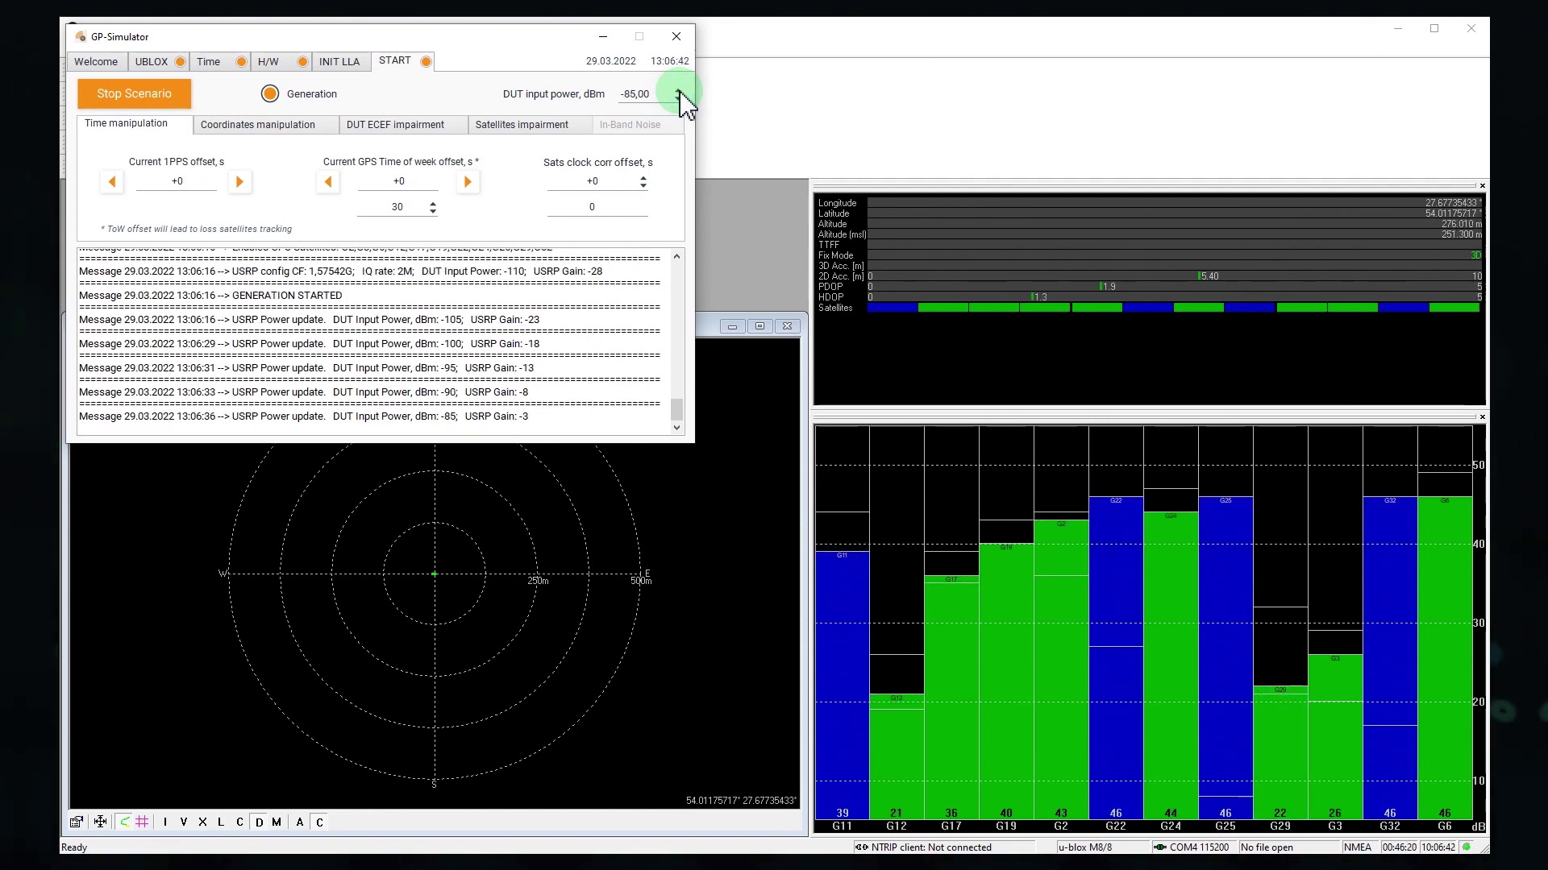
pyautogui.click(678, 90)
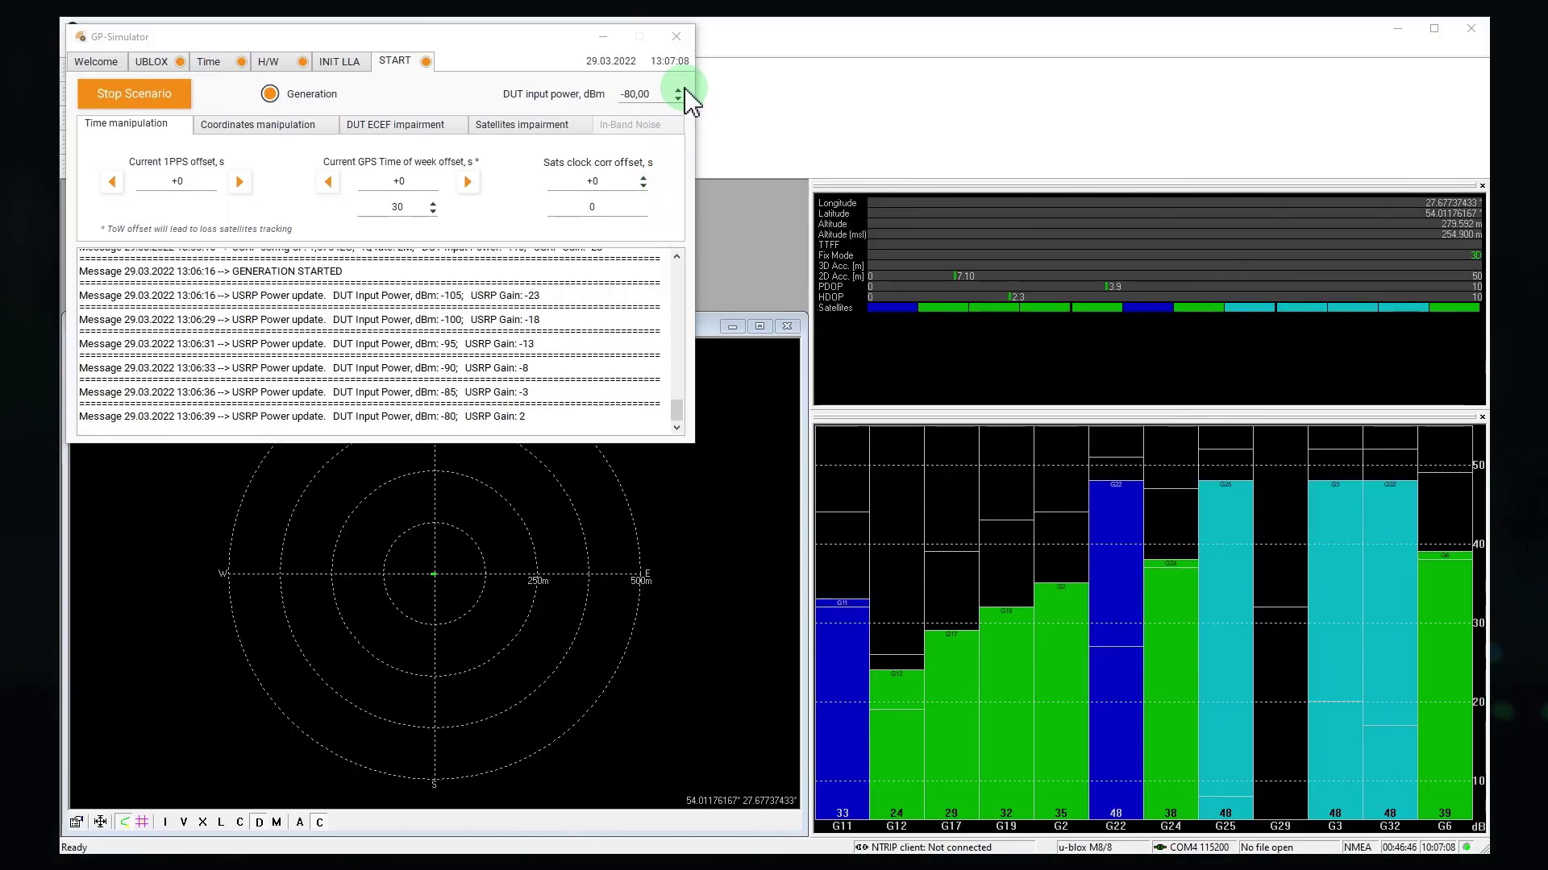
# - Raise DUT input power through -75 to -65 dBm, bringing satellite signals to about 50 dB
pyautogui.click(678, 90)
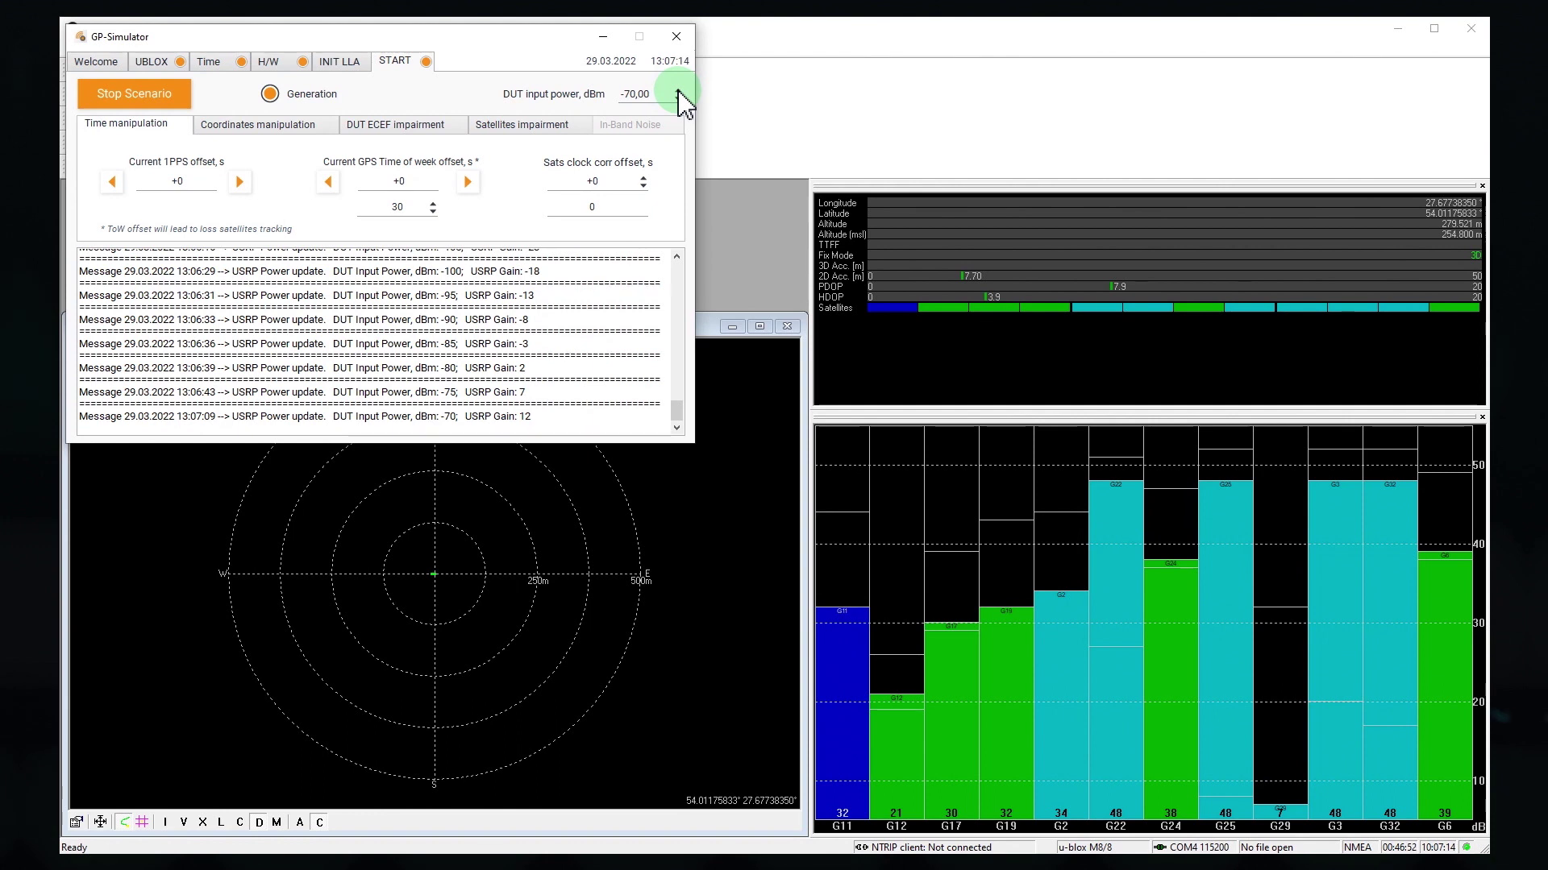
pyautogui.click(679, 93)
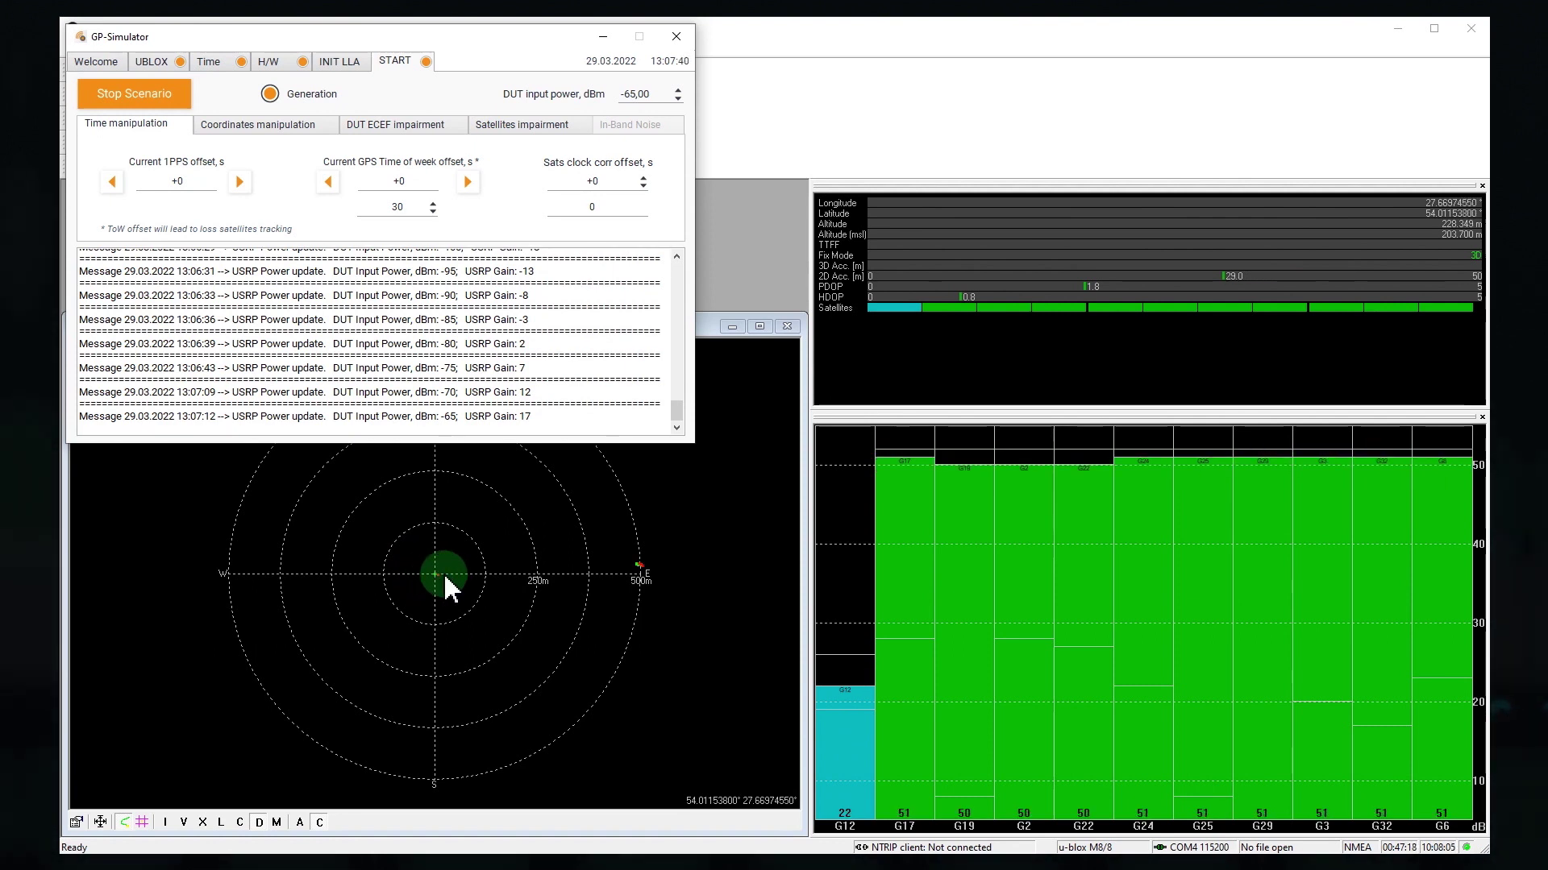
# - Raise DUT input power to -60 dBm, lower it to -90 dBm, and show the Satellites impairment tab
pyautogui.click(677, 90)
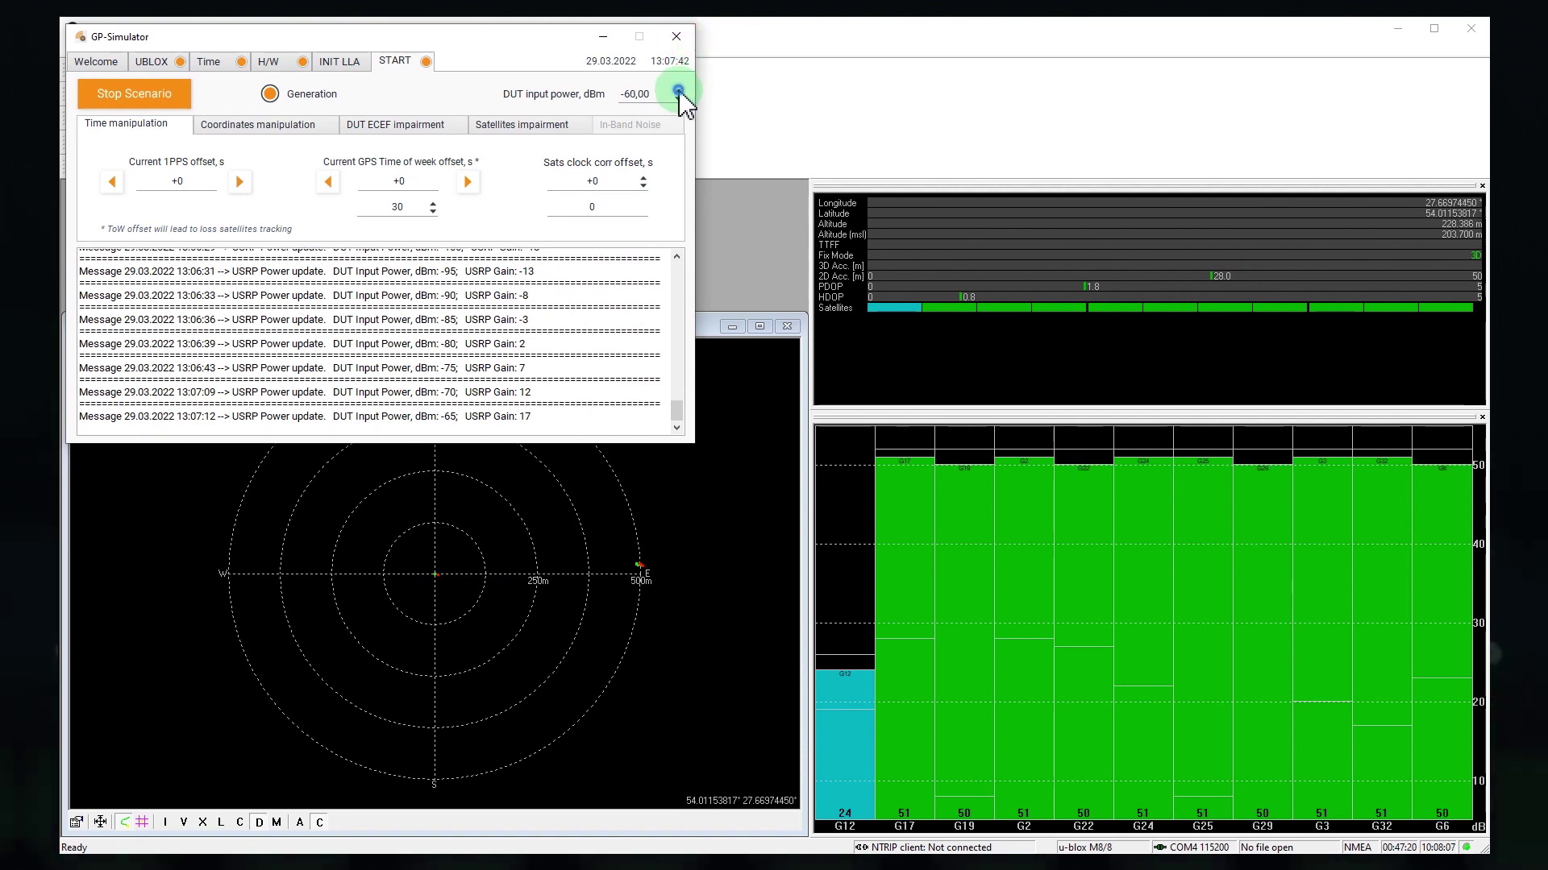
pyautogui.click(678, 98)
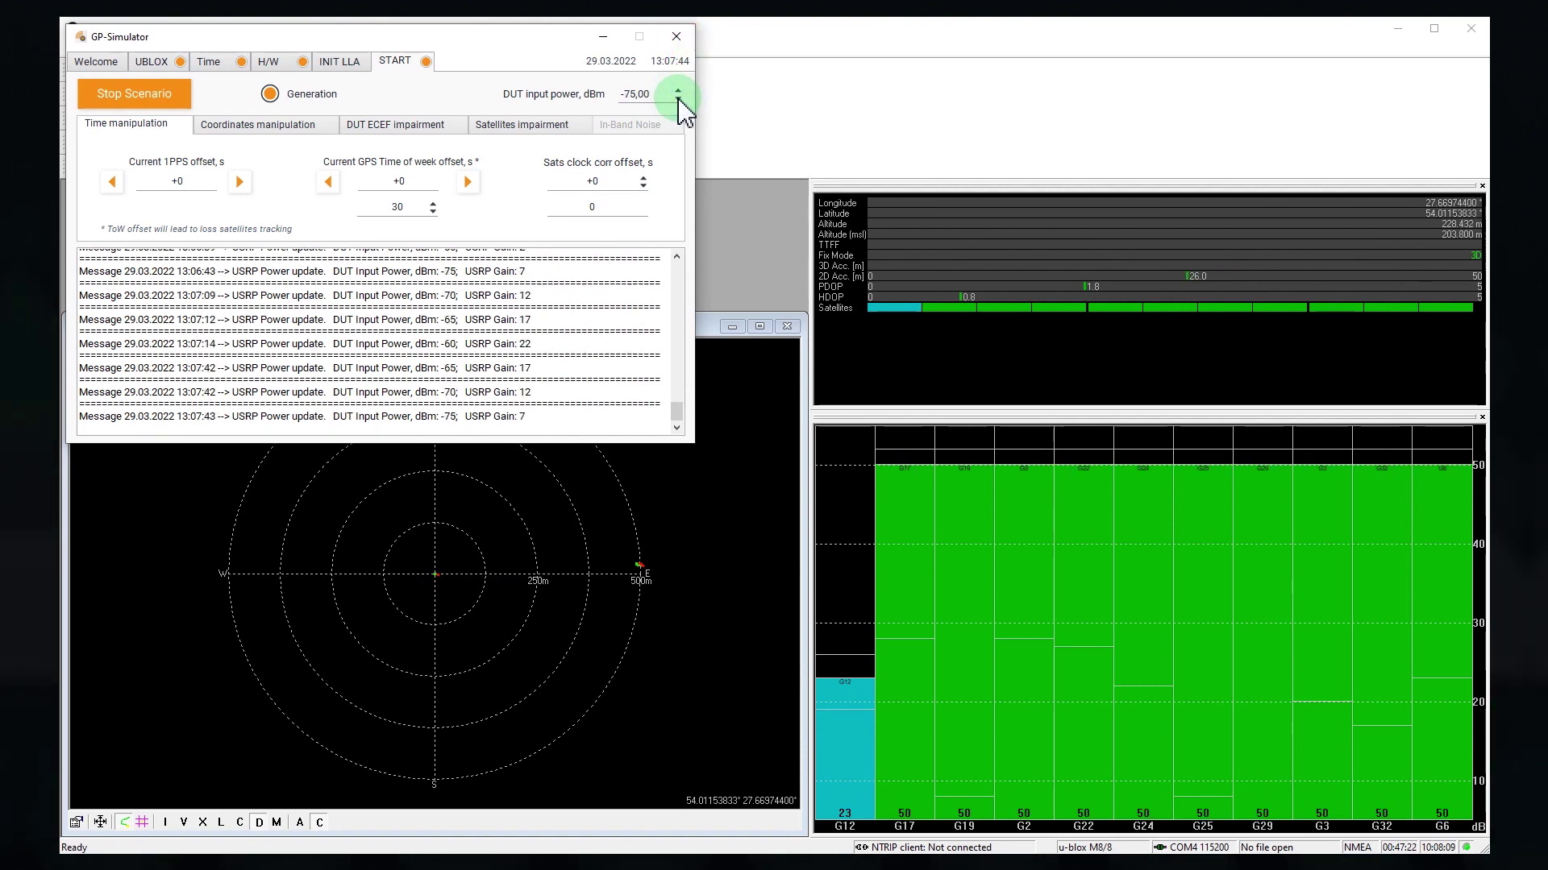
pyautogui.click(678, 98)
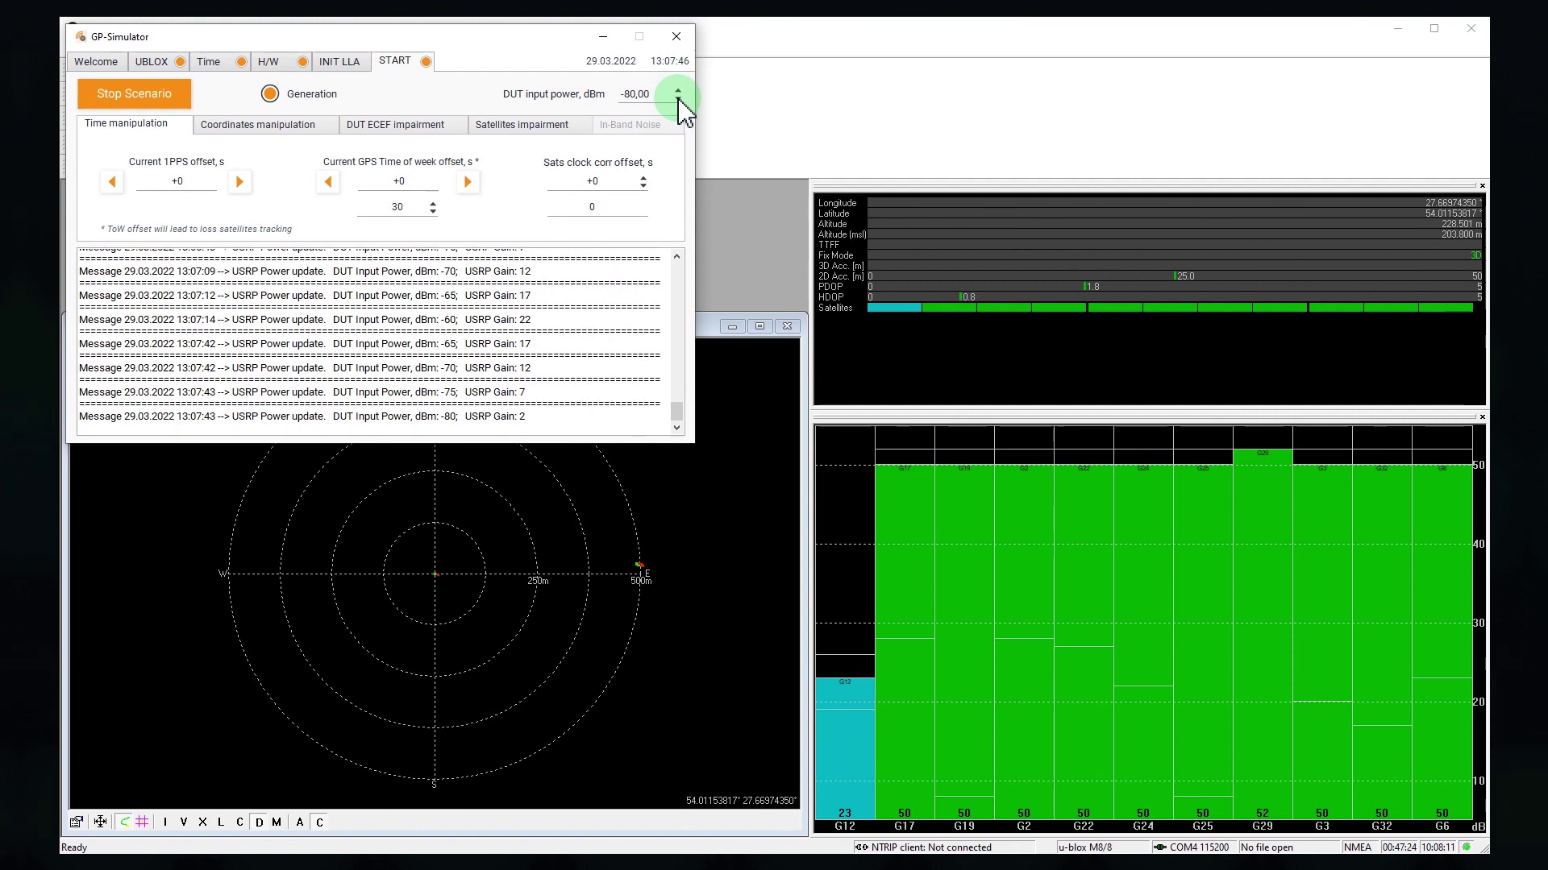
pyautogui.click(678, 98)
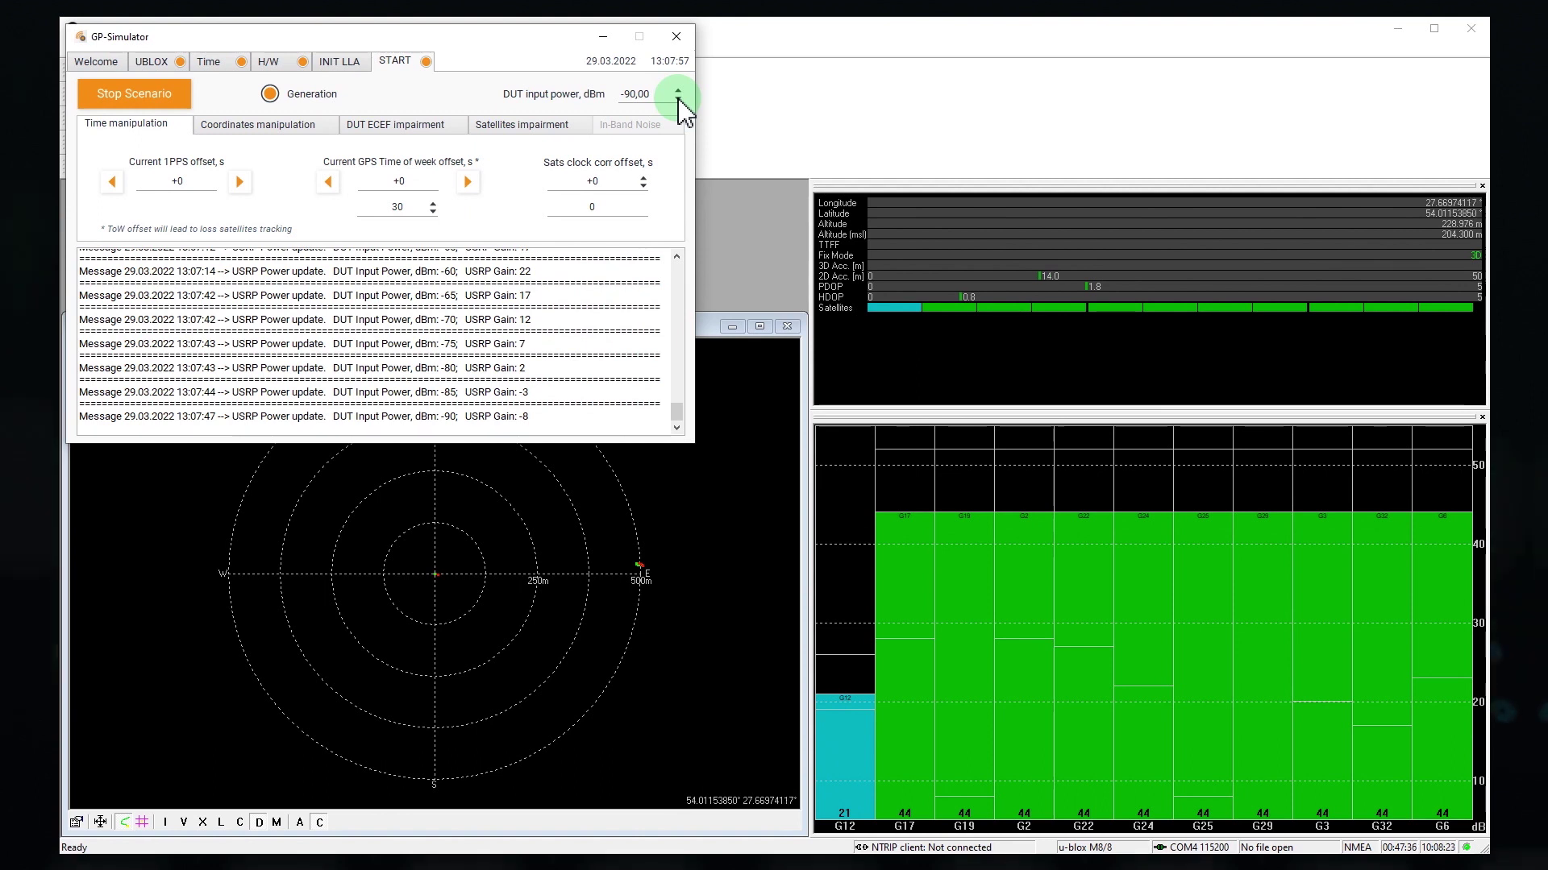
pyautogui.click(522, 124)
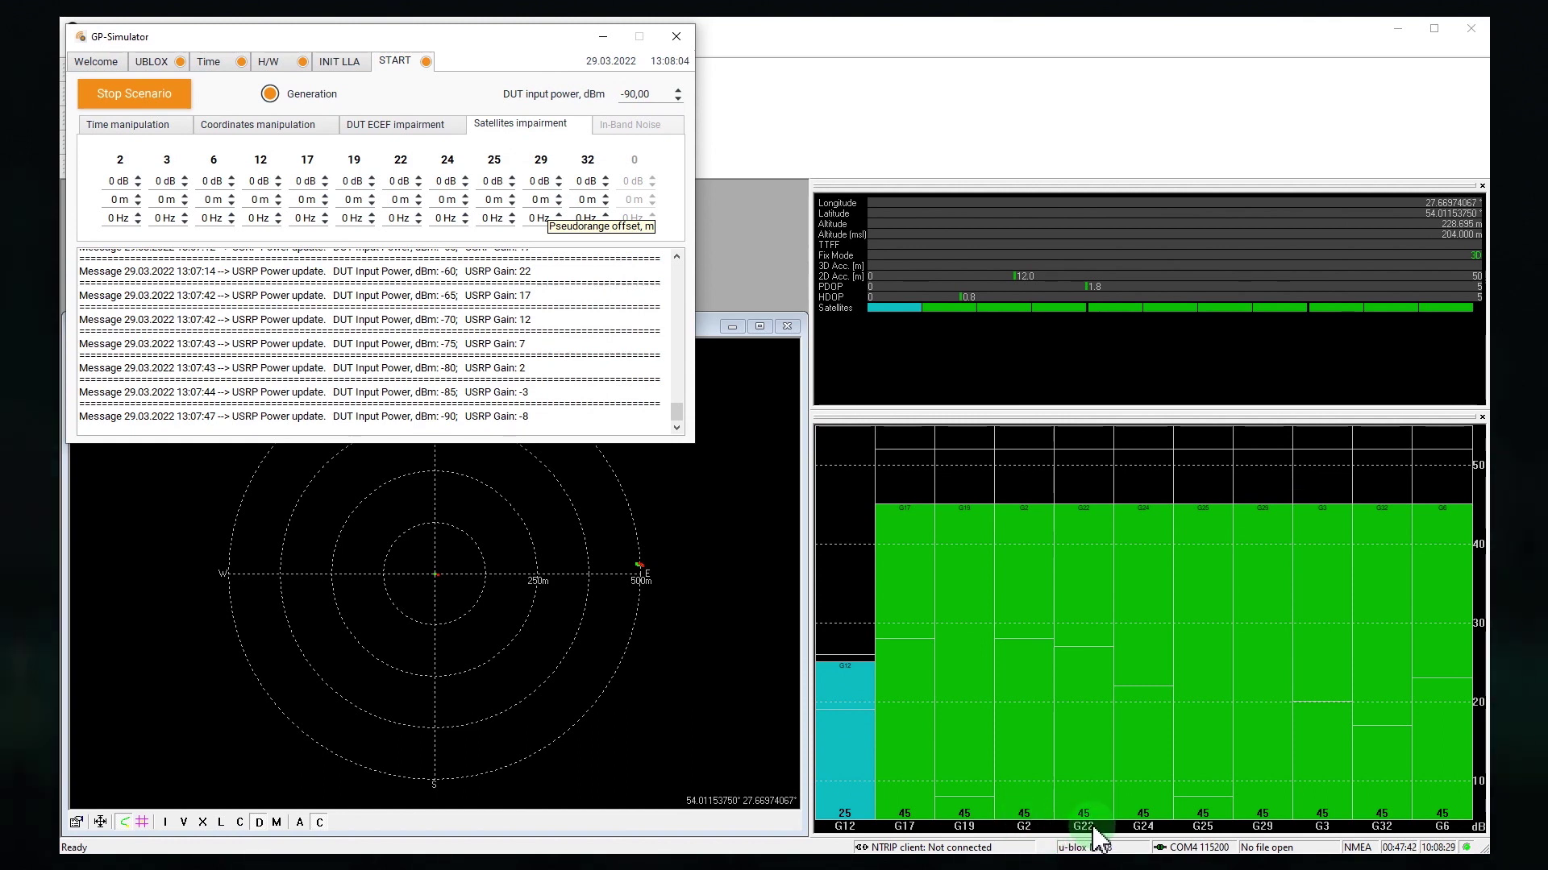
# - Attenuate satellite 22 by 10 dB in Satellites impairment
pyautogui.click(418, 185)
pyautogui.click(417, 184)
pyautogui.click(416, 185)
pyautogui.click(418, 185)
pyautogui.click(418, 185)
pyautogui.click(419, 185)
pyautogui.click(419, 185)
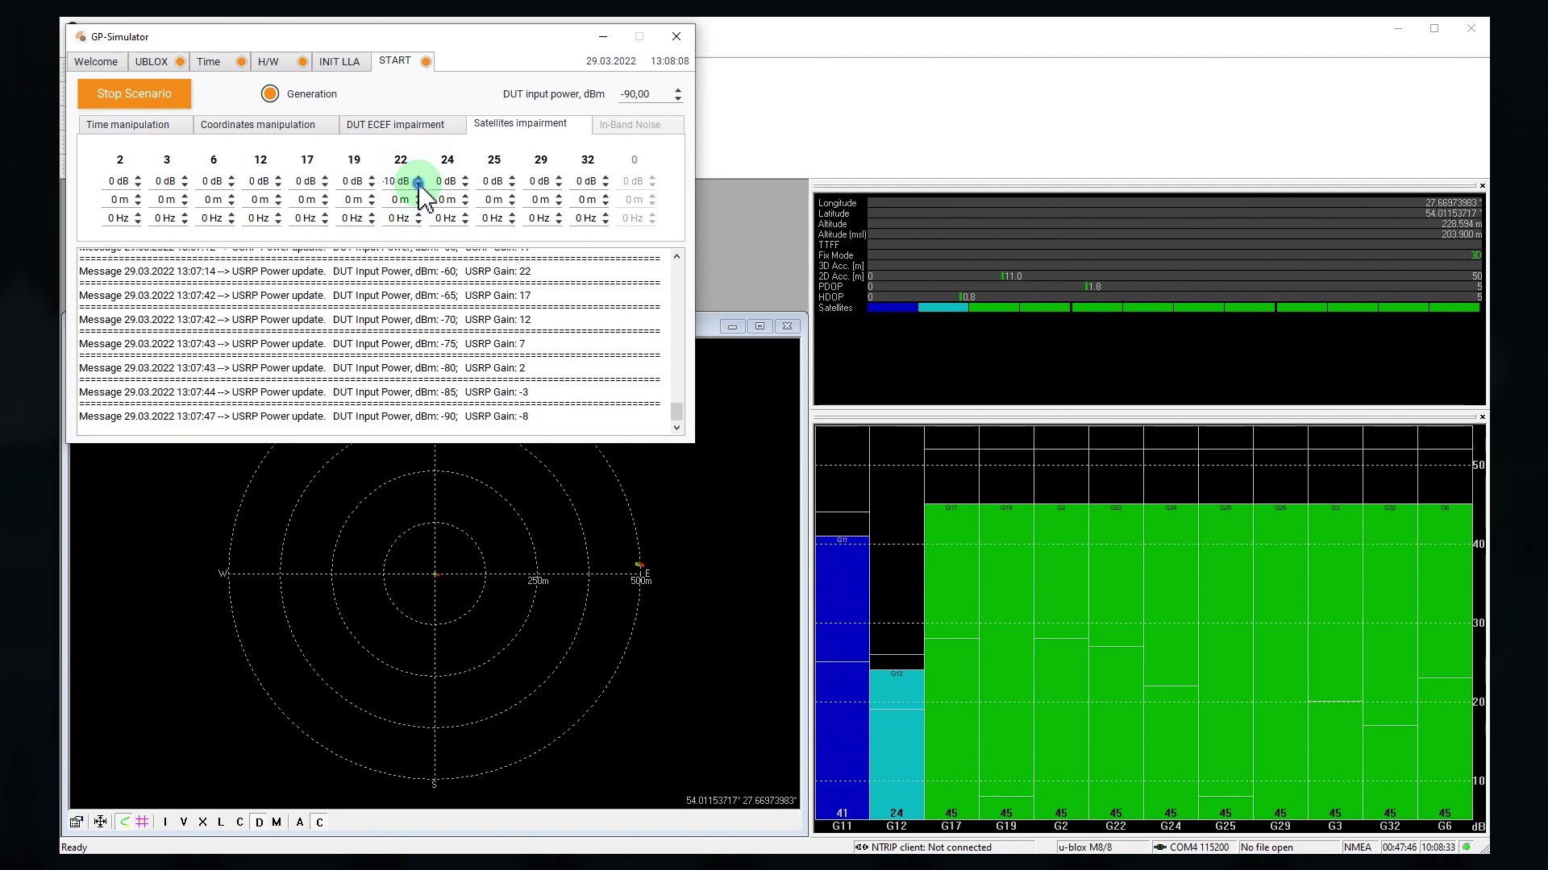
pyautogui.click(419, 185)
pyautogui.click(419, 184)
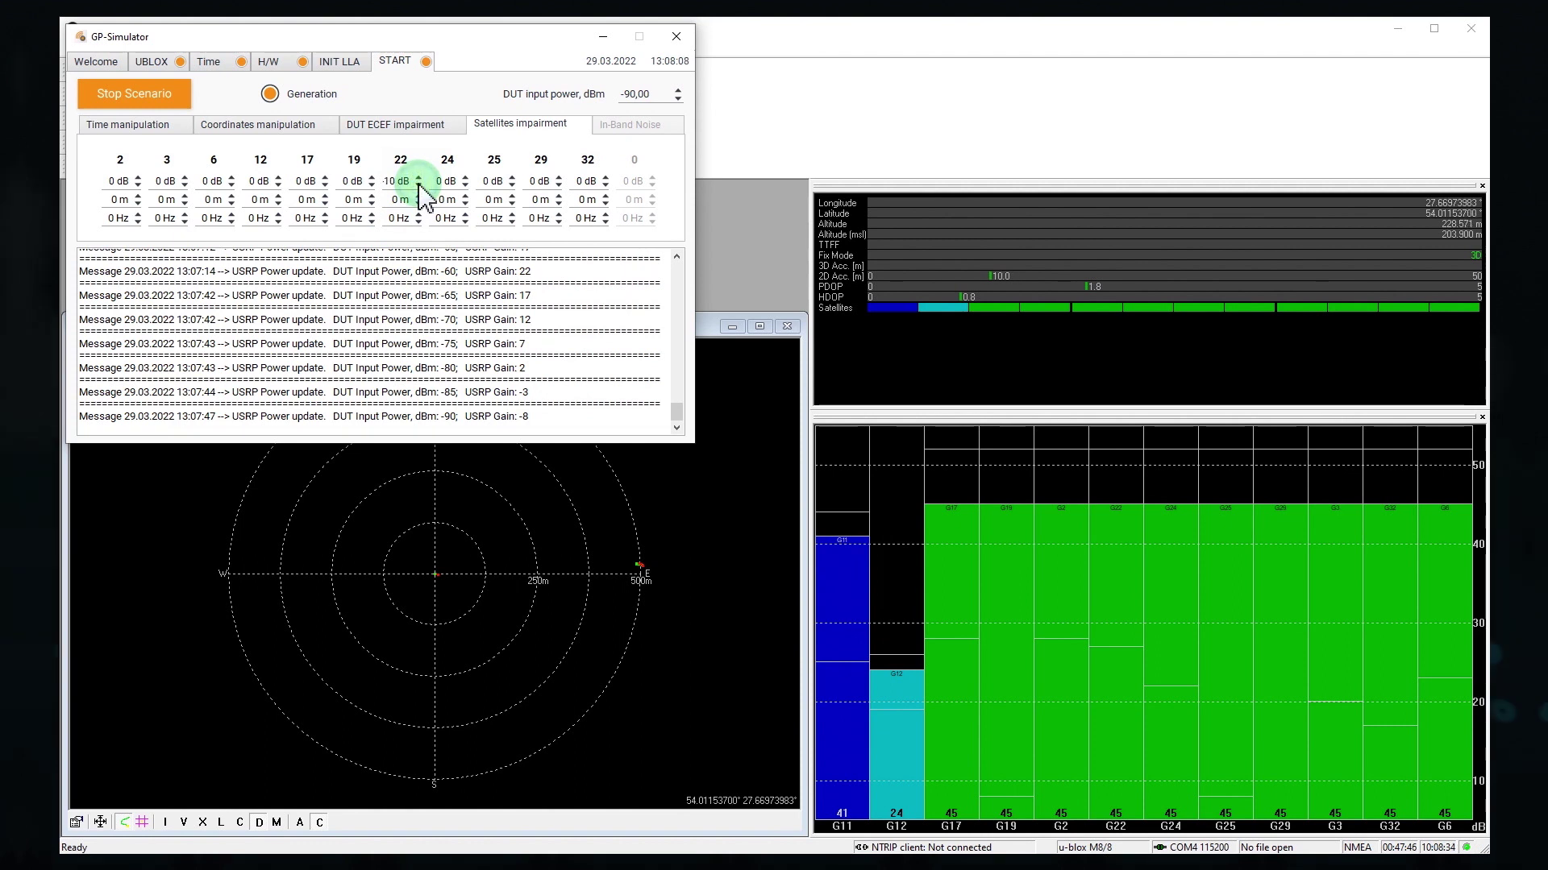
pyautogui.click(1122, 584)
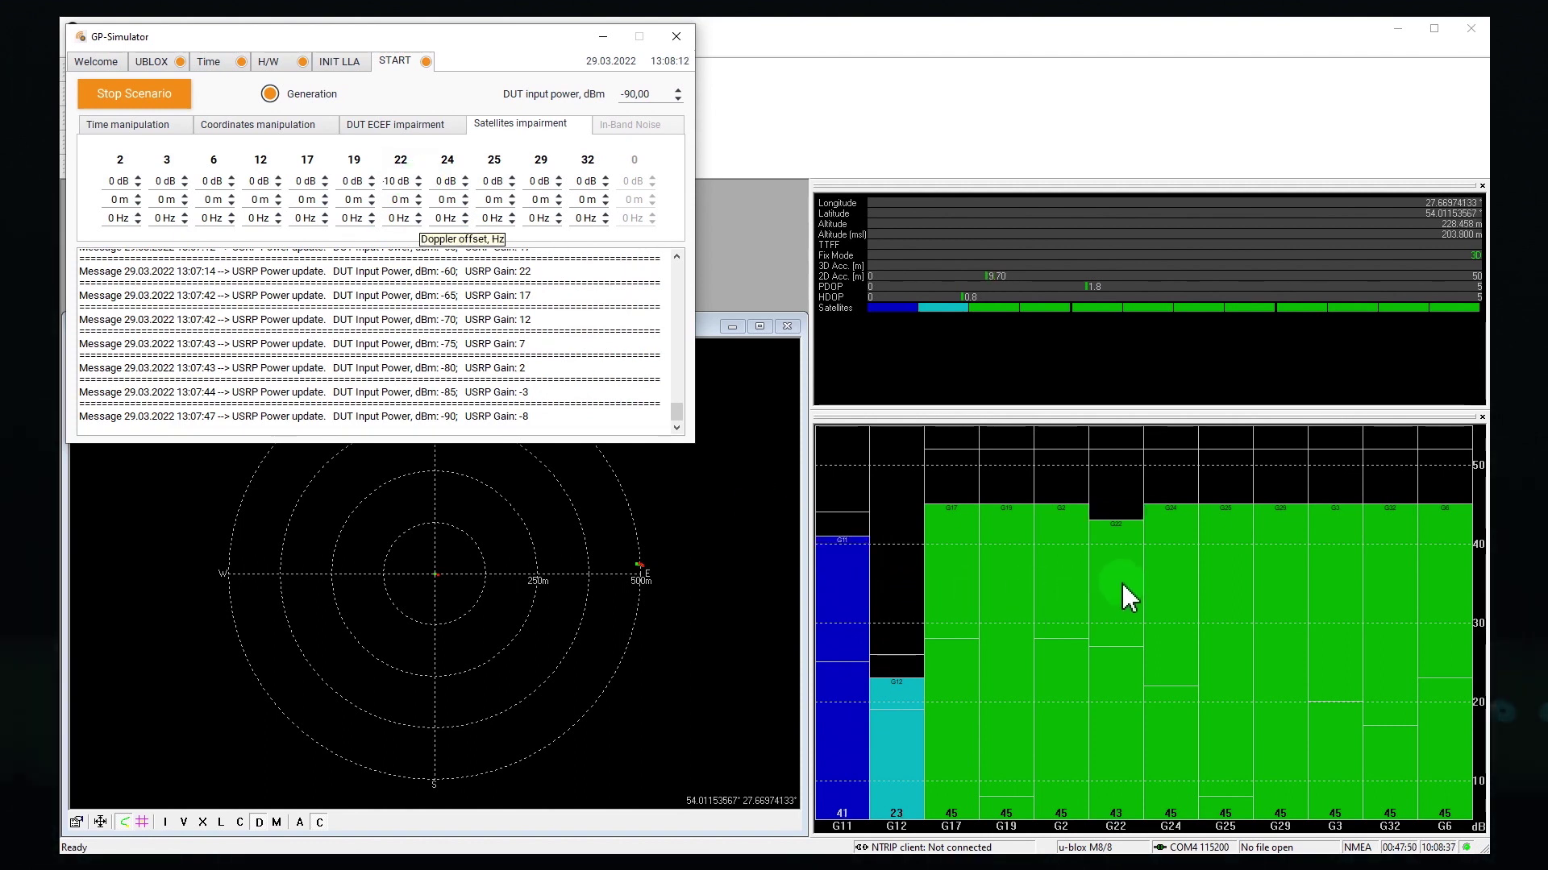
pyautogui.click(964, 444)
# - Attenuate satellite 25 by 10 dB so both read 35 dB, then return to Time manipulation
pyautogui.click(513, 184)
pyautogui.click(513, 185)
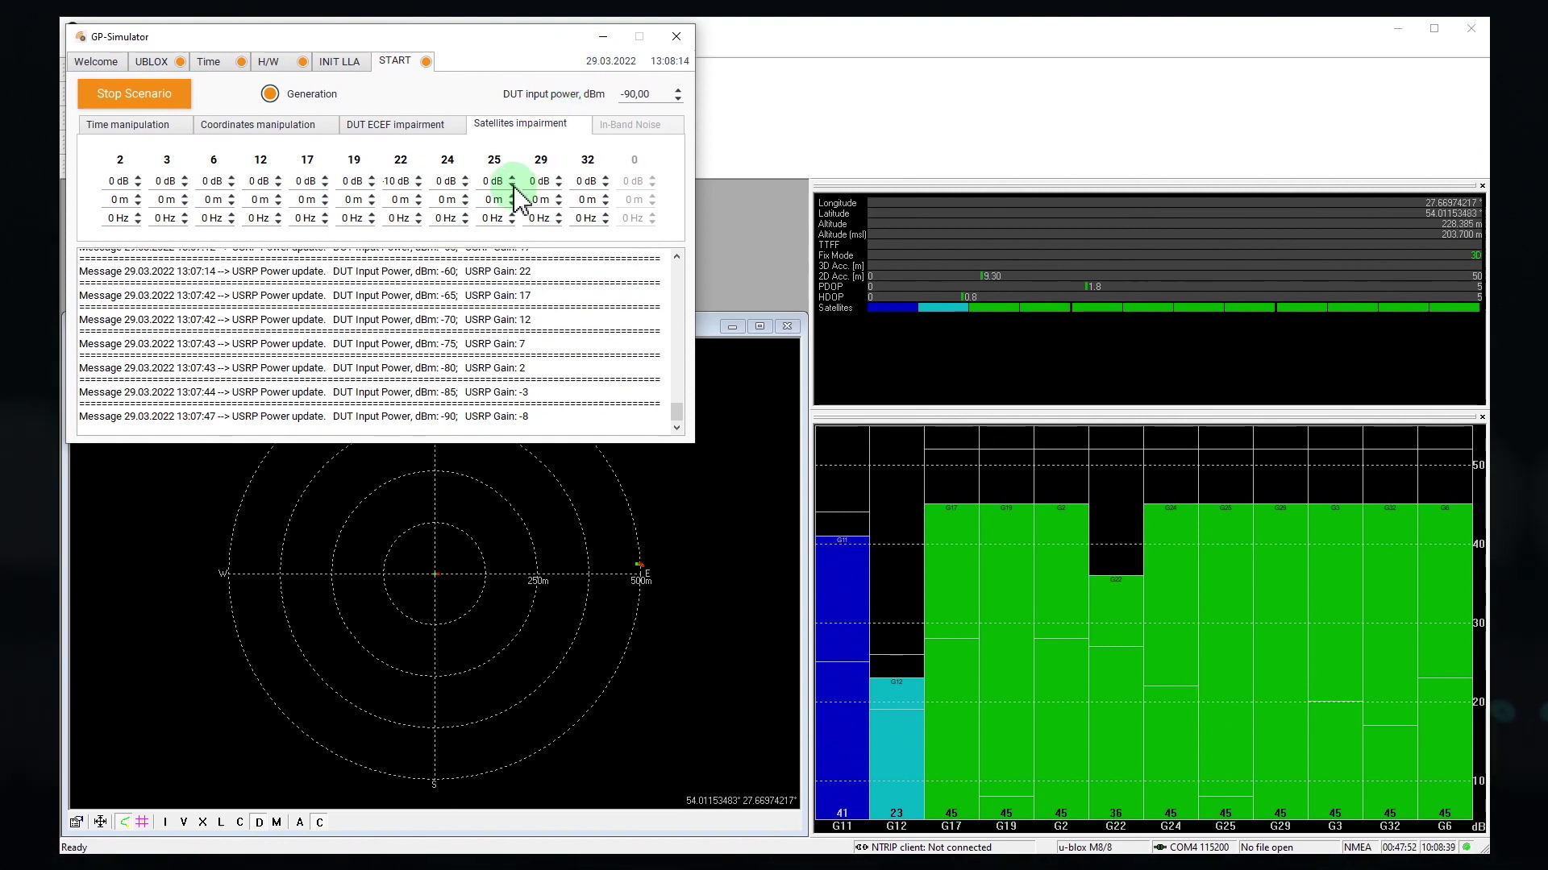
pyautogui.click(512, 185)
pyautogui.click(512, 185)
pyautogui.click(513, 185)
pyautogui.click(512, 184)
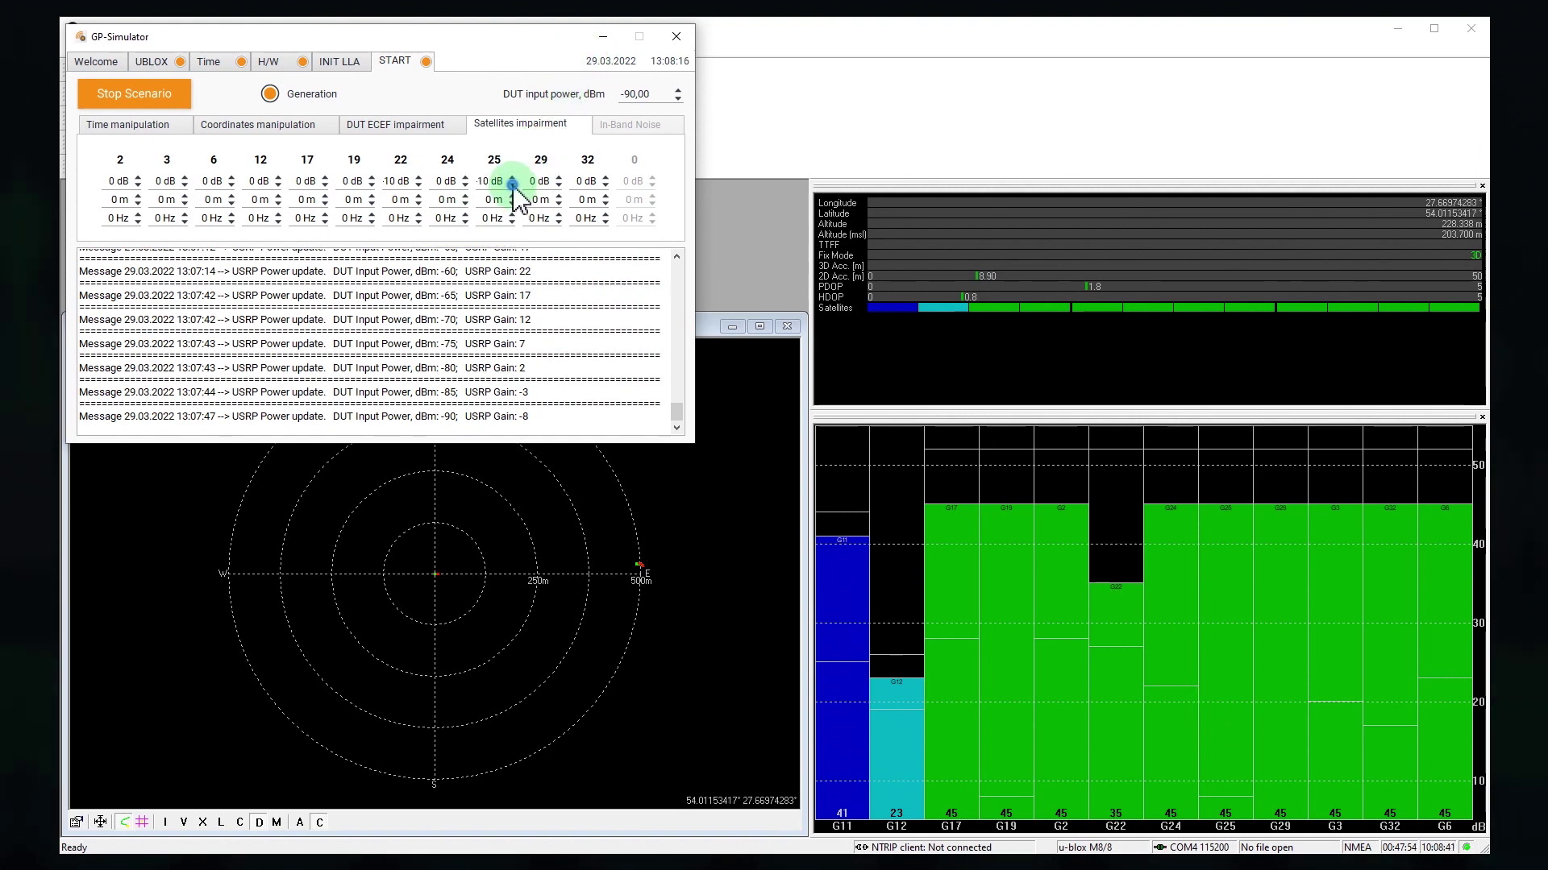
pyautogui.click(990, 490)
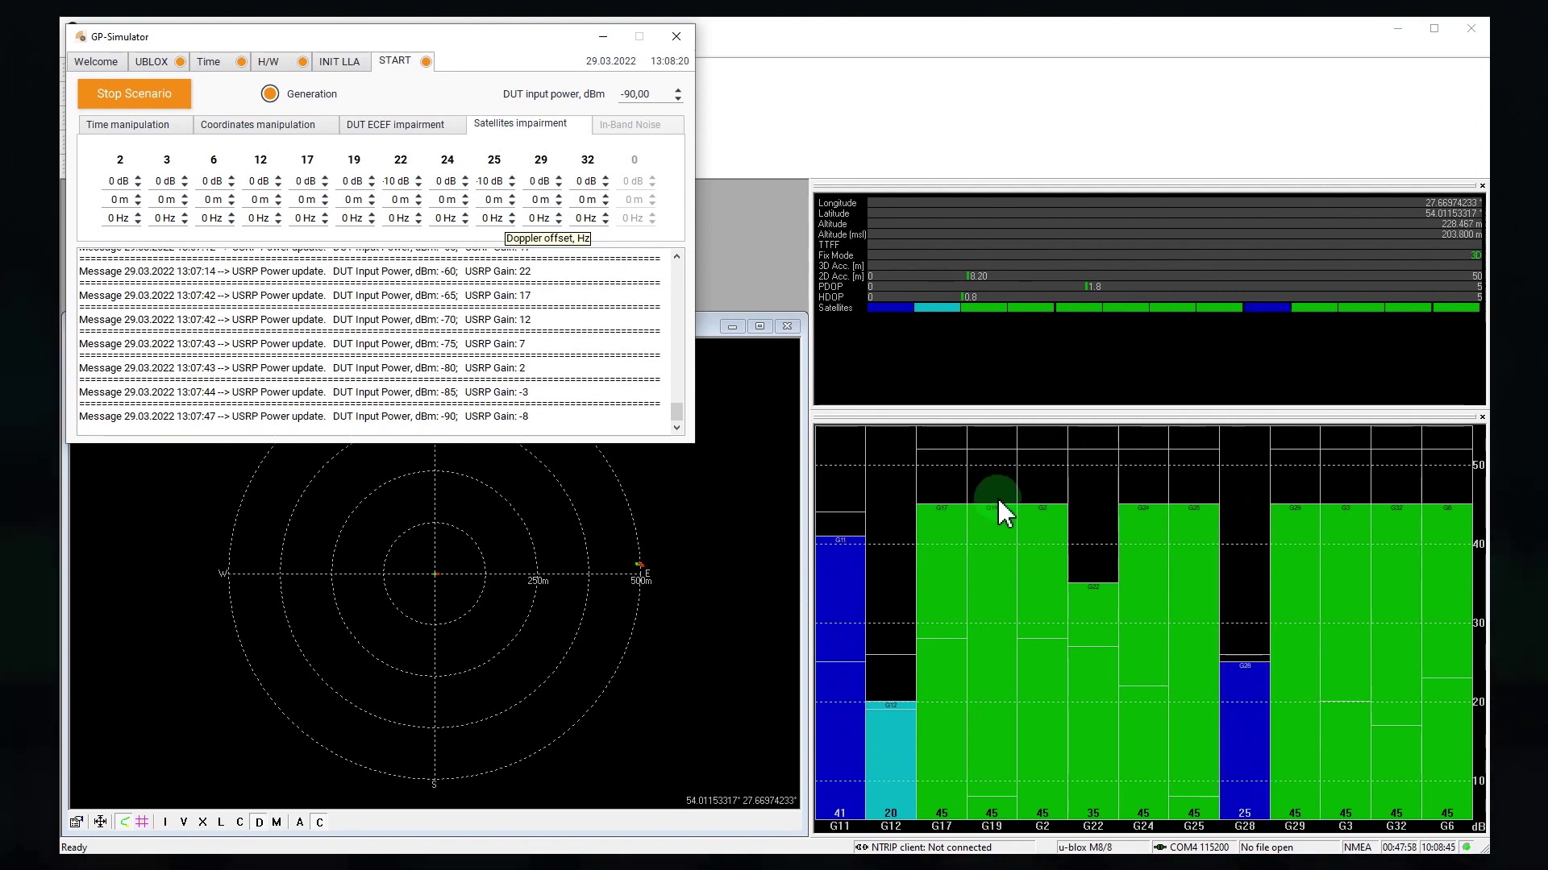
pyautogui.click(1191, 576)
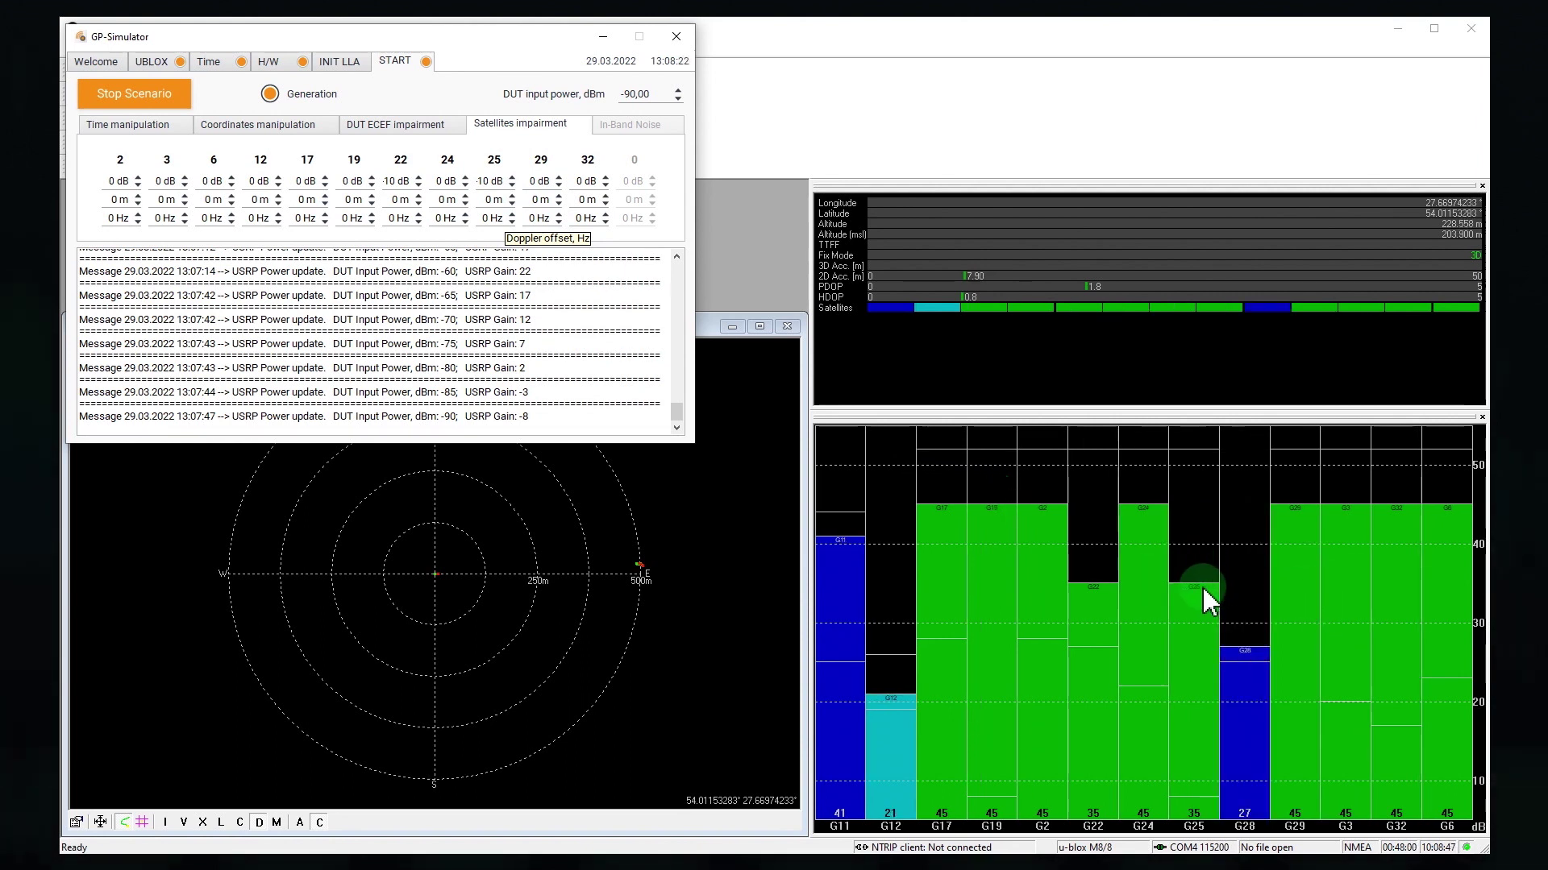
pyautogui.click(407, 263)
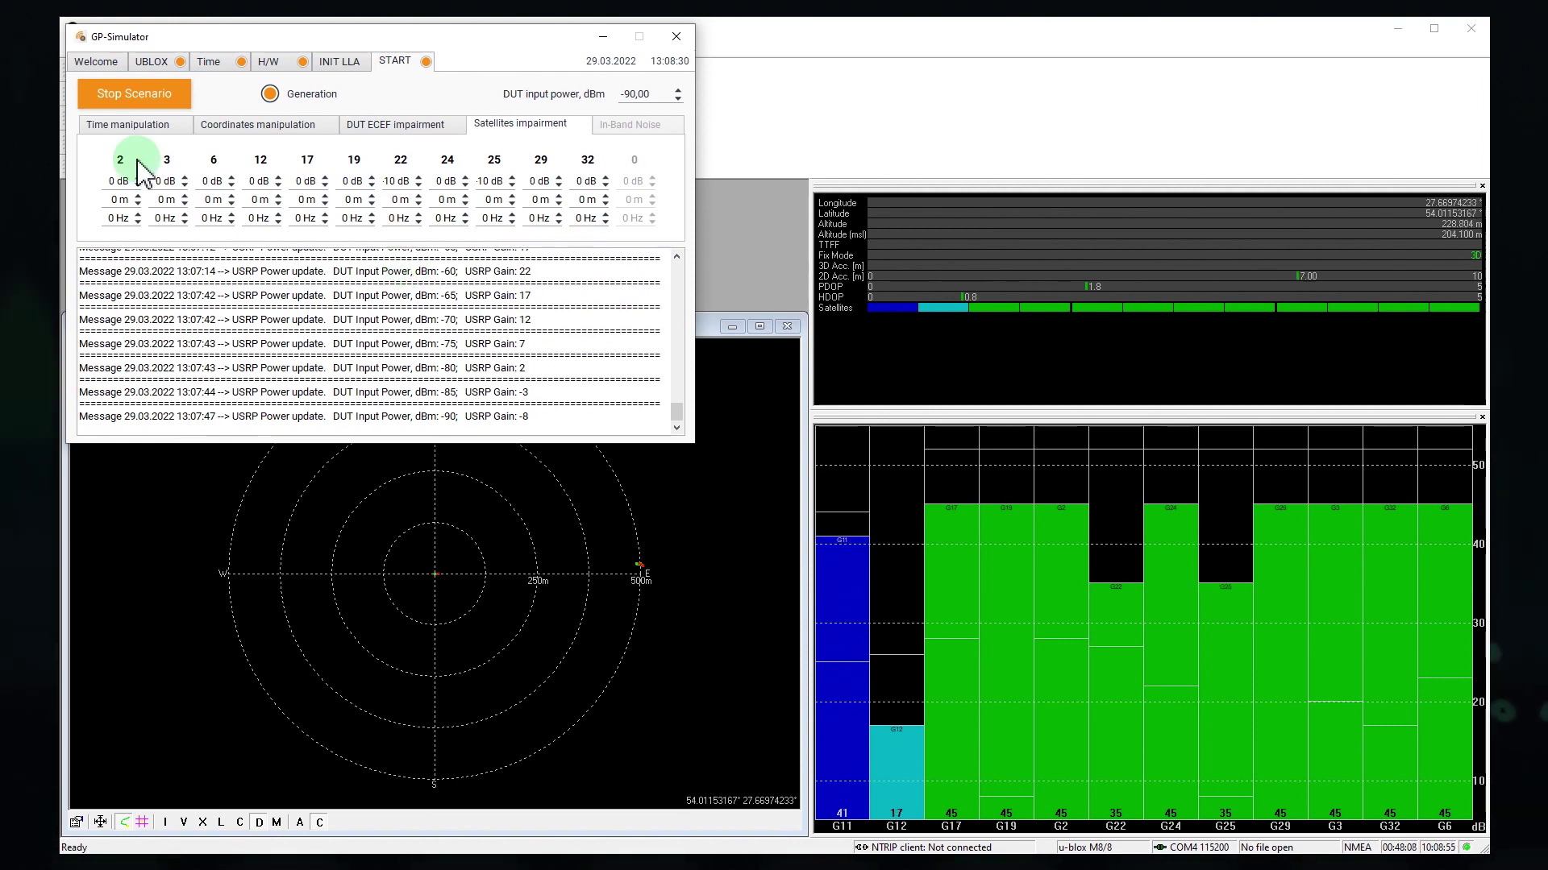
pyautogui.click(113, 127)
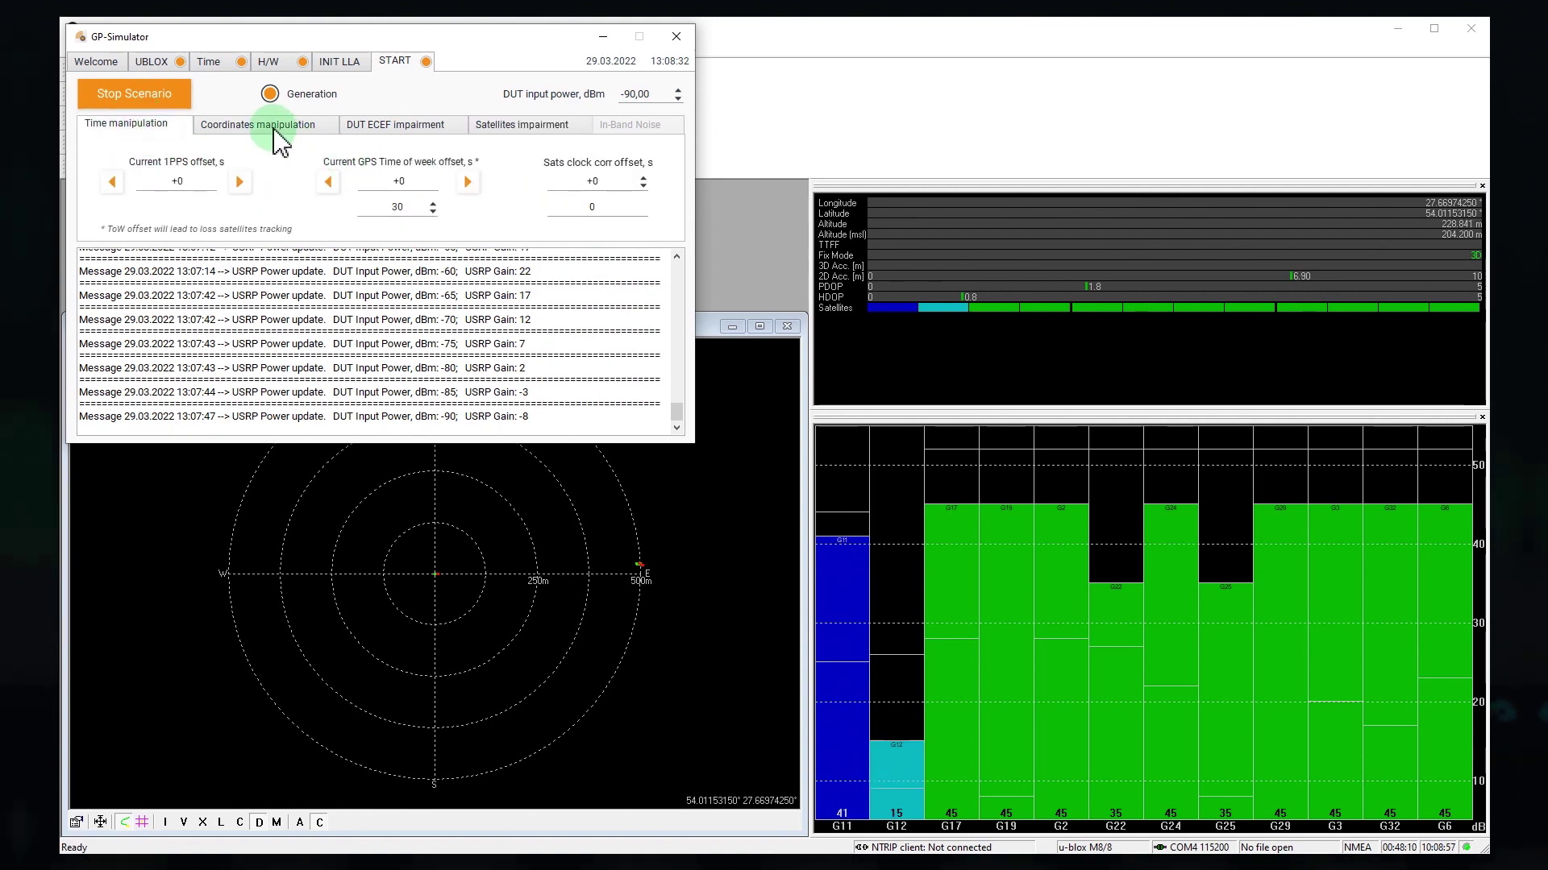
# - In Coordinates manipulation, enter 500 as the offset step, edit the duration, and shift east
pyautogui.click(273, 128)
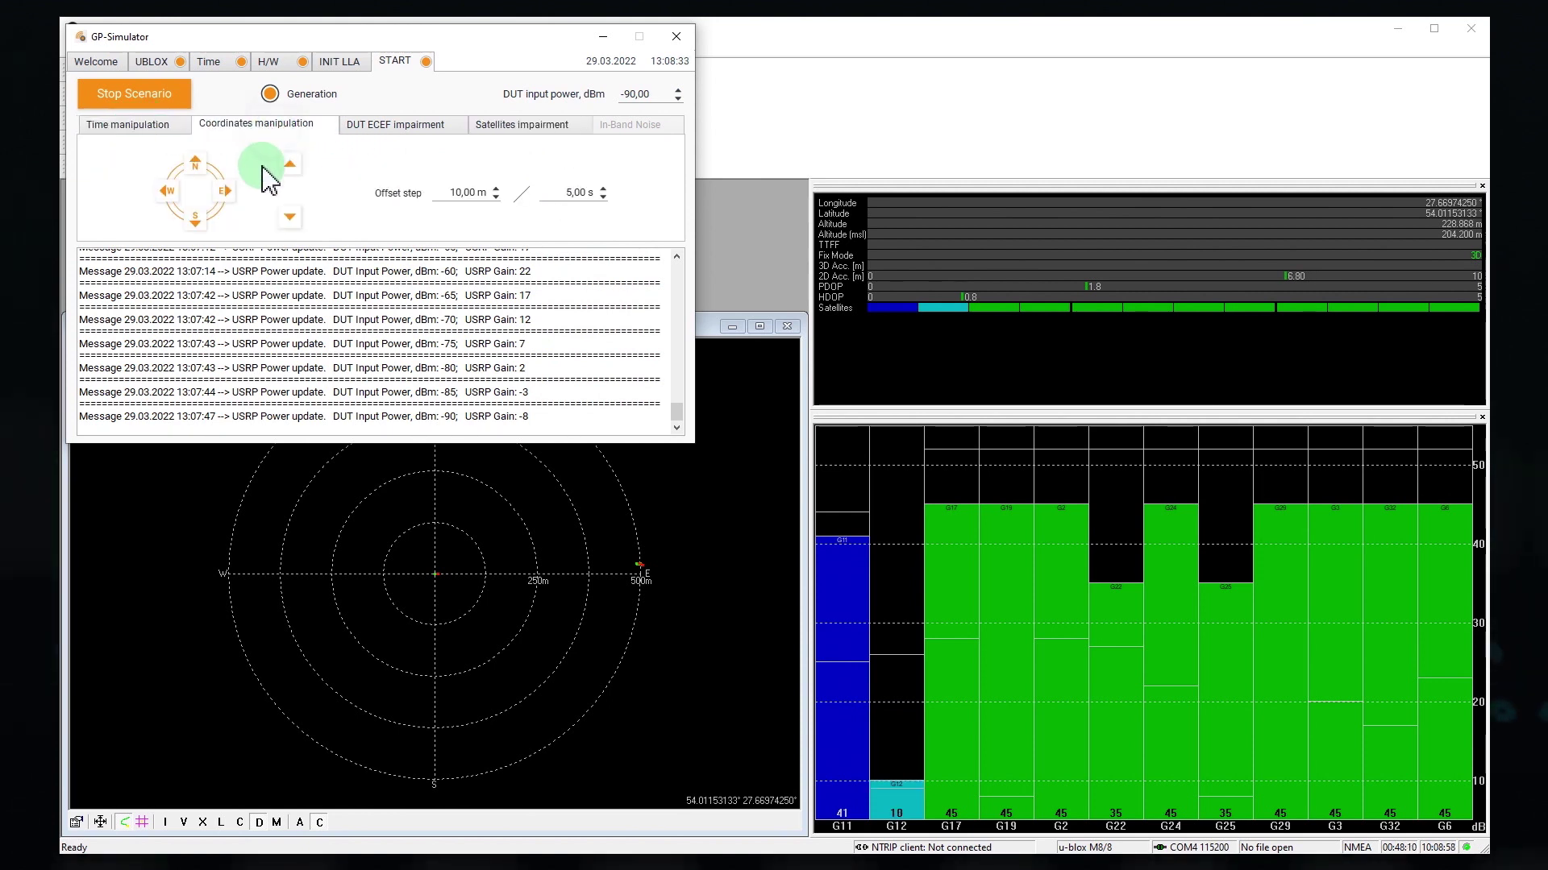
pyautogui.doubleClick(457, 192)
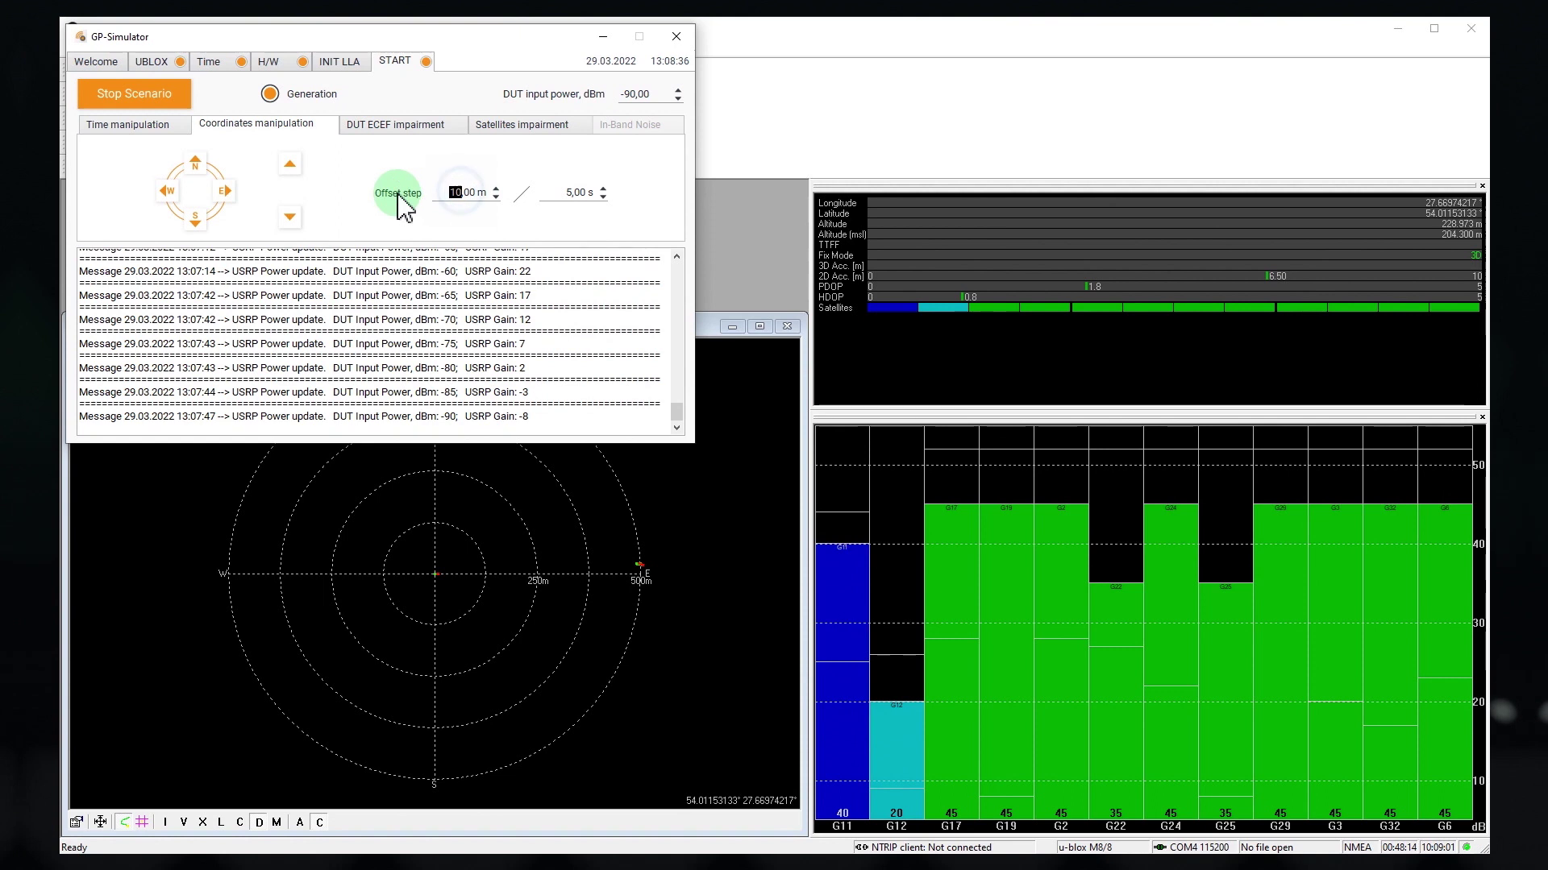
pyautogui.write('500')
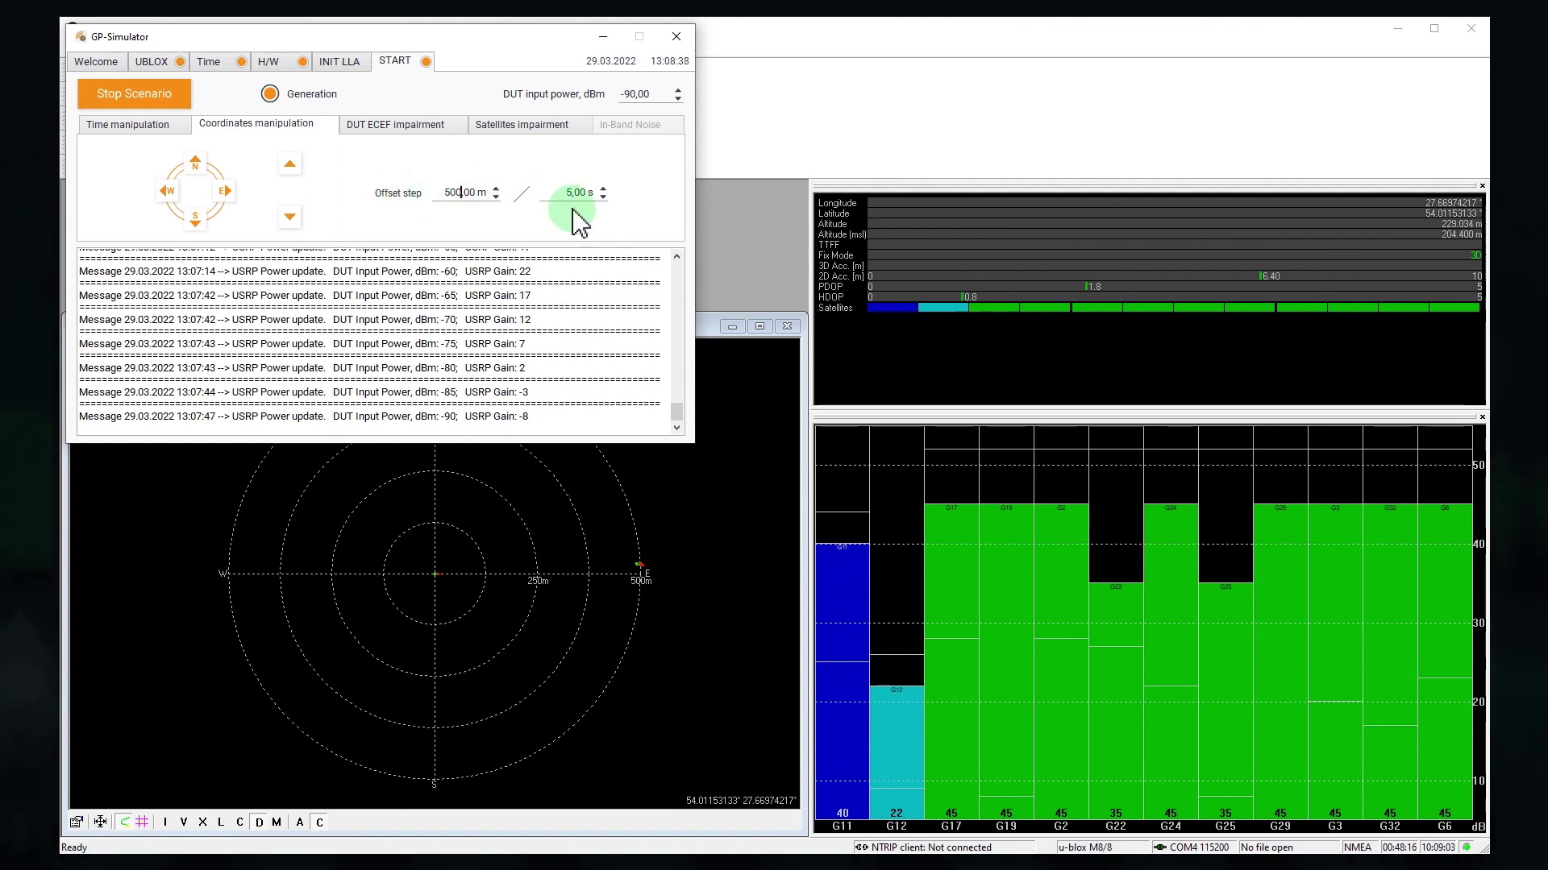
pyautogui.click(569, 194)
pyautogui.write('3')
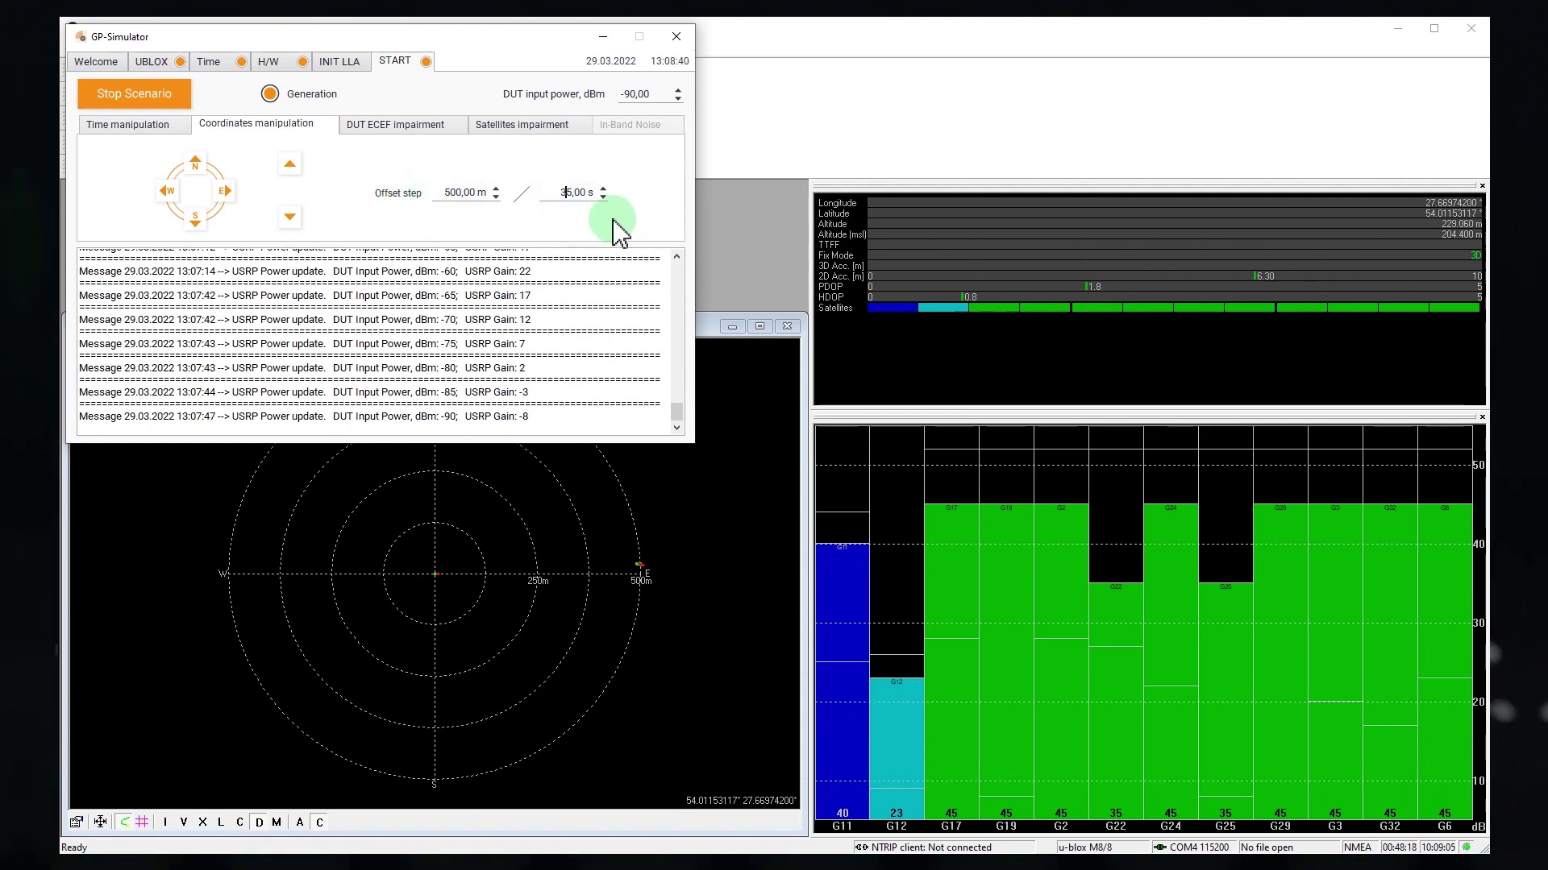
pyautogui.click(227, 193)
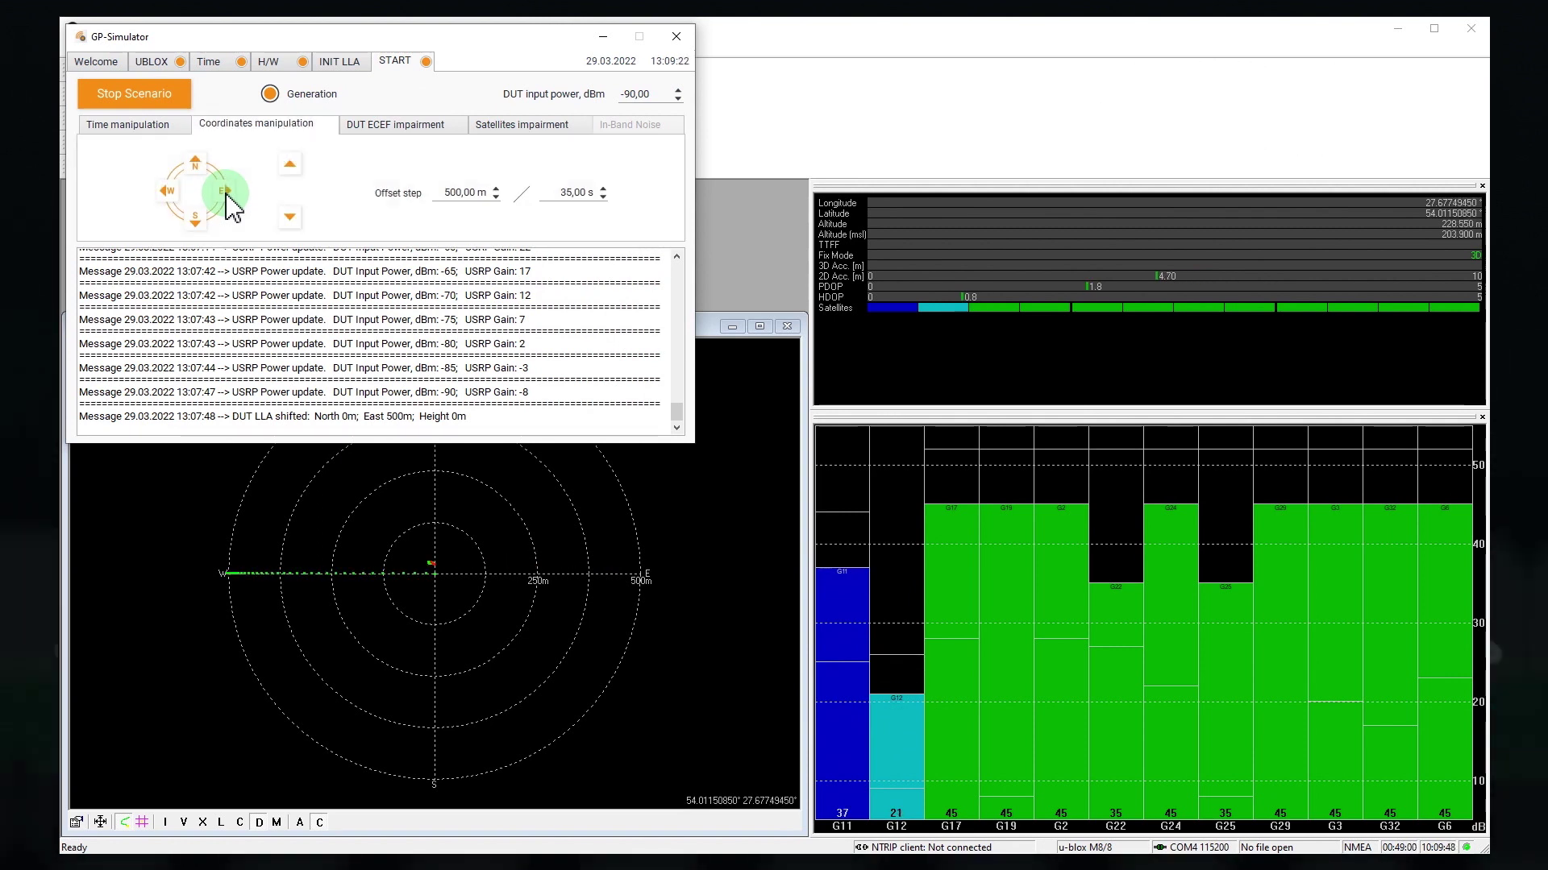
# - Set the offset step to 20 m over 5 s and shift the position 20 m north
pyautogui.click(471, 192)
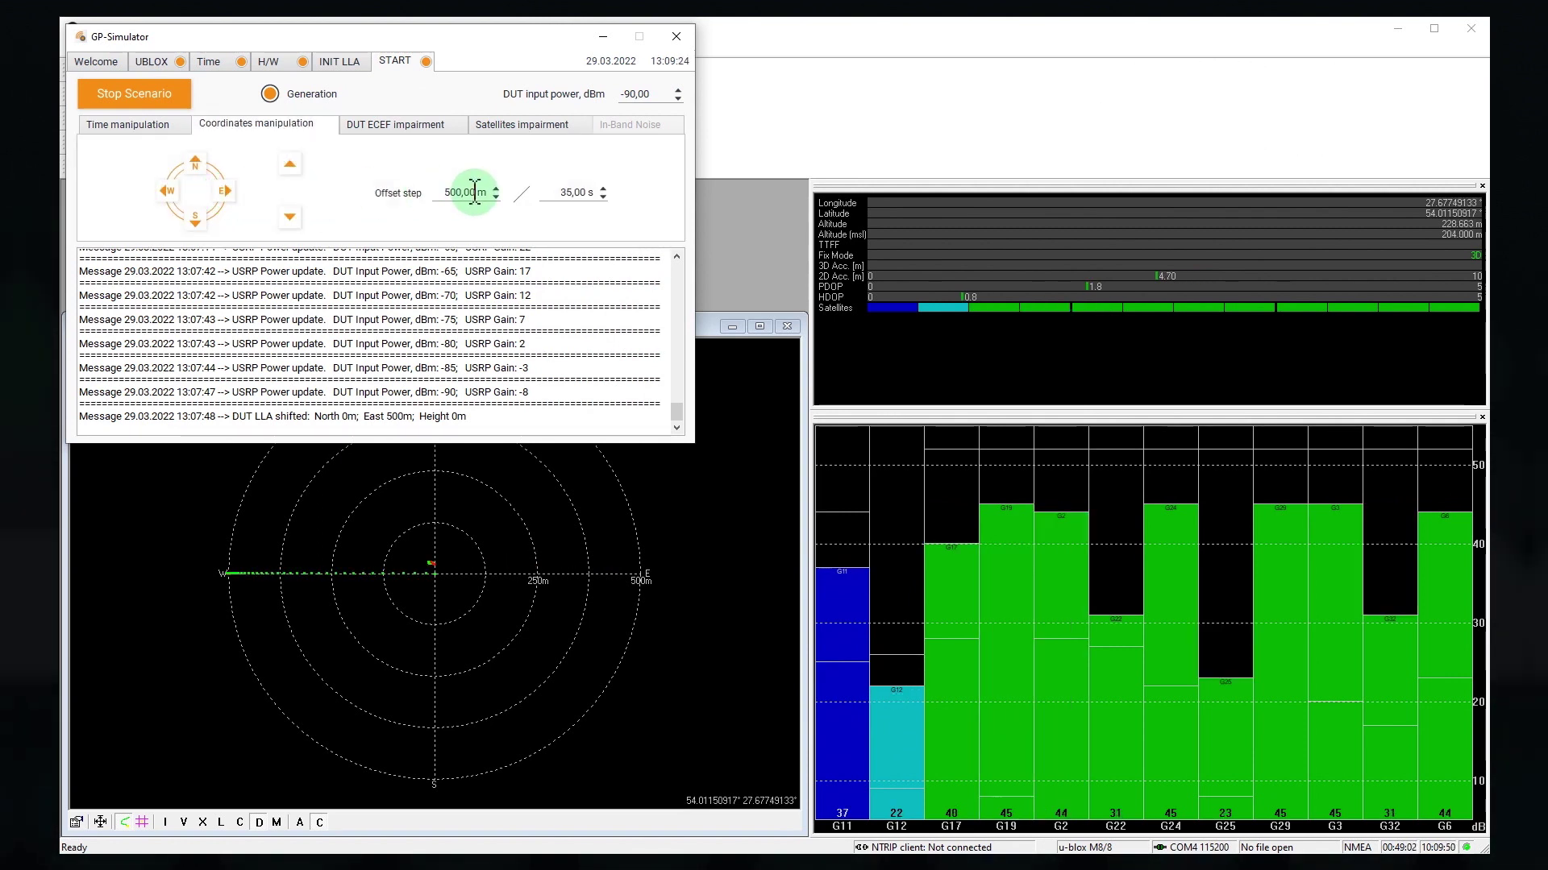
pyautogui.moveTo(463, 192); pyautogui.dragTo(425, 192)
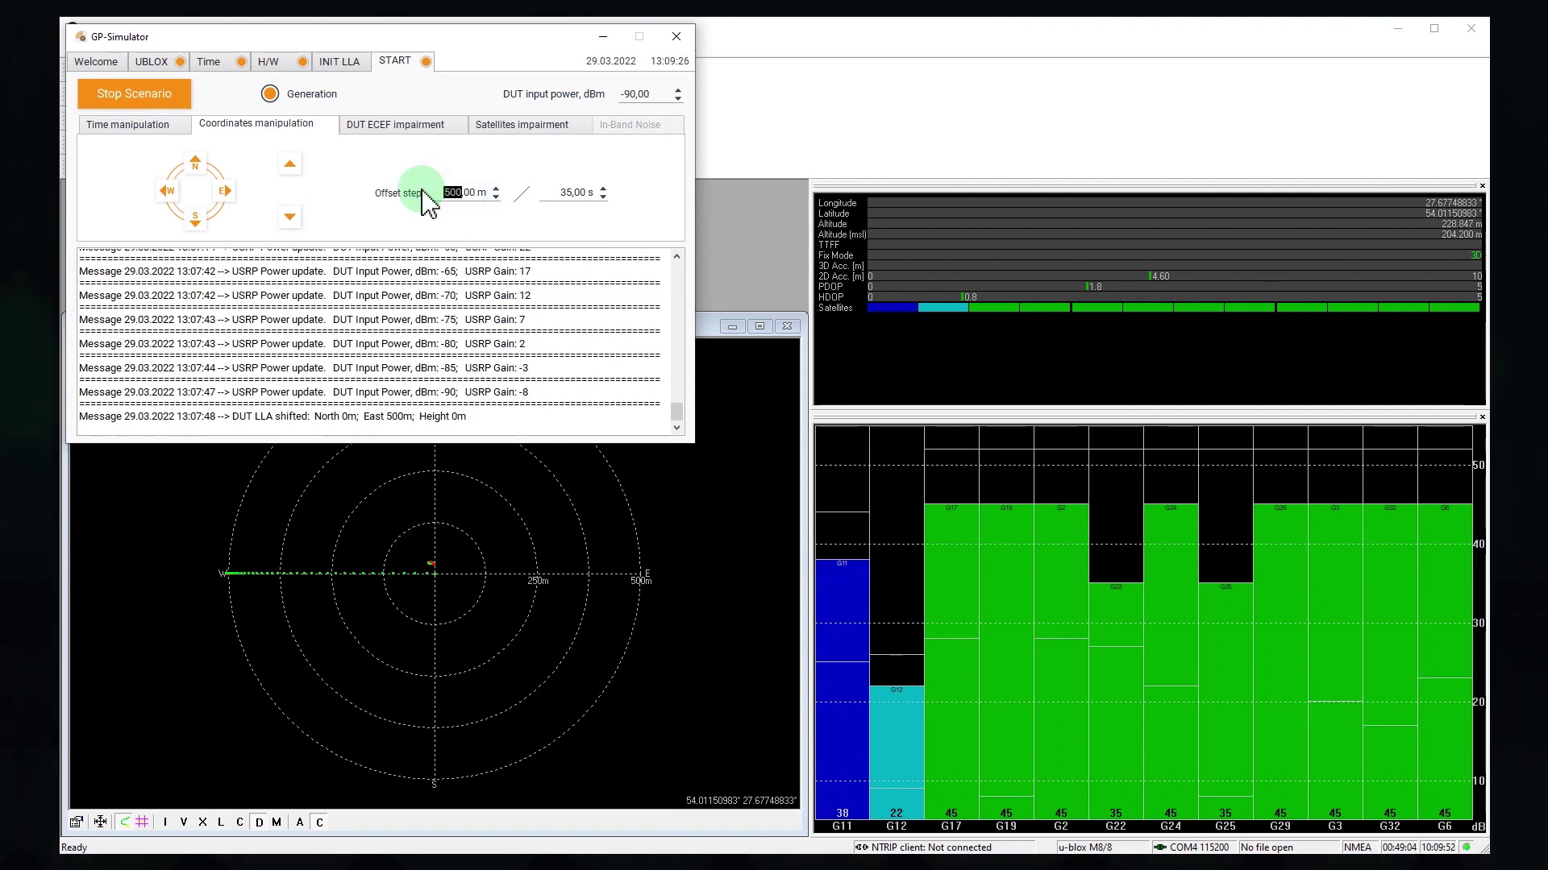
pyautogui.click(557, 192)
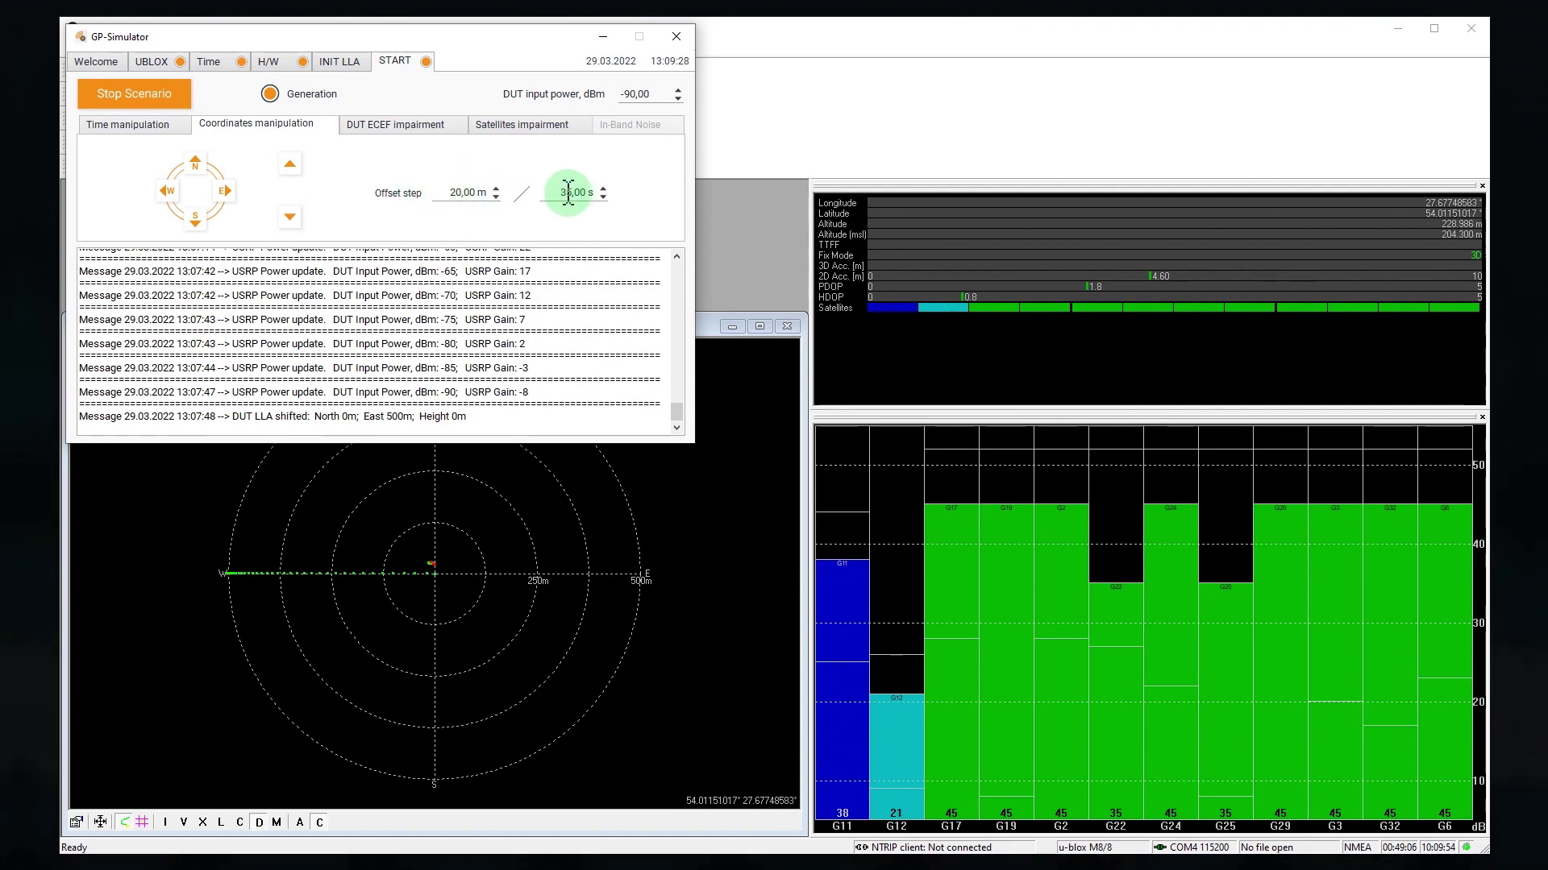
pyautogui.click(196, 164)
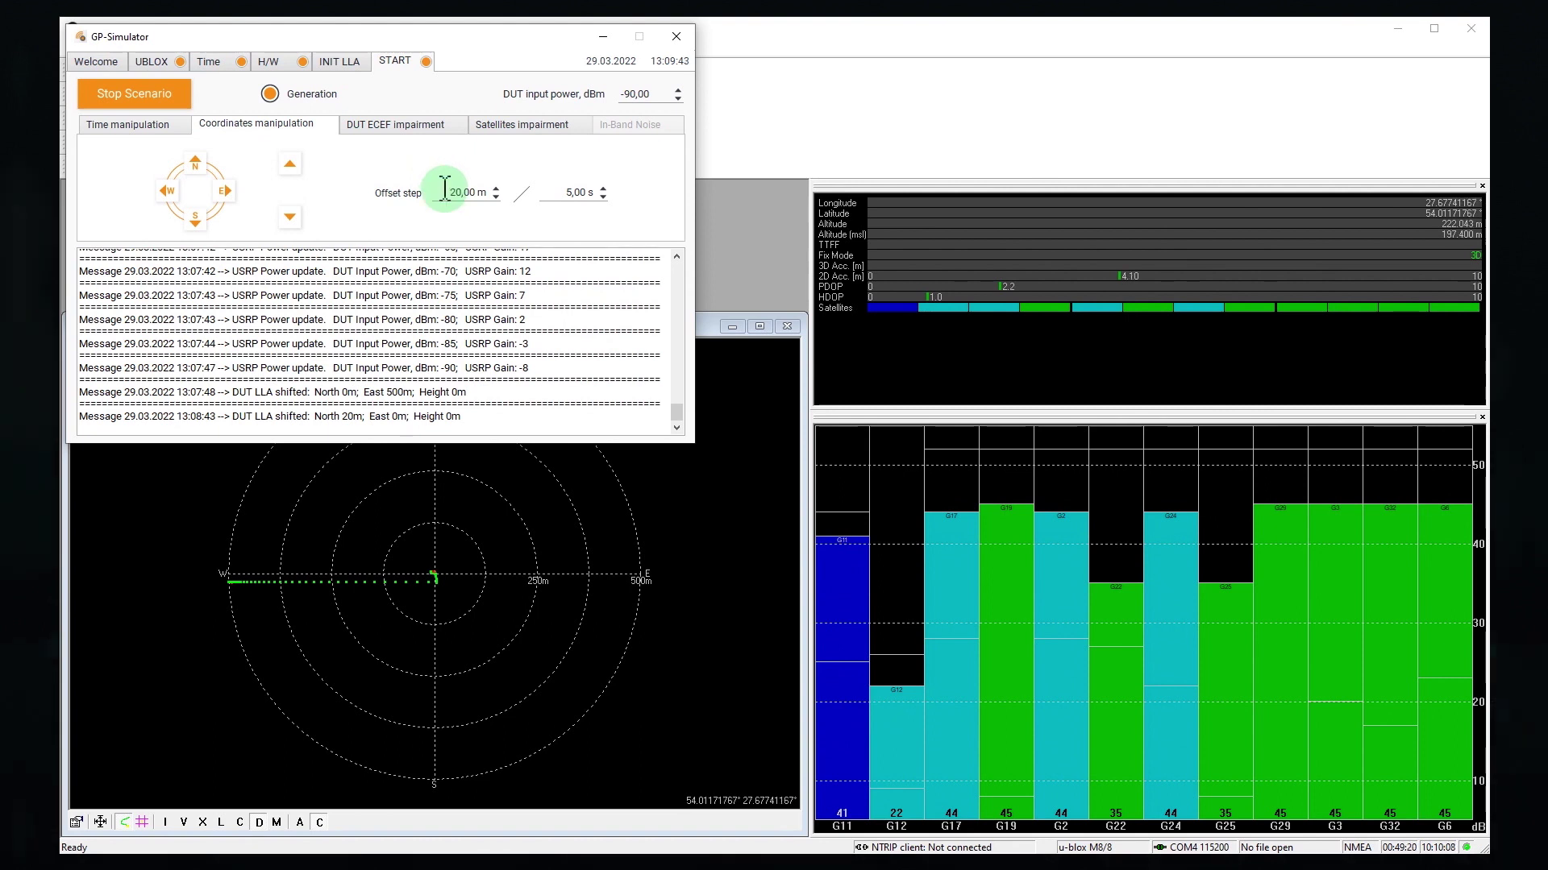
# - Stop the spoofing scenario from the START tab, closing the GPS session and USRP
pyautogui.click(187, 103)
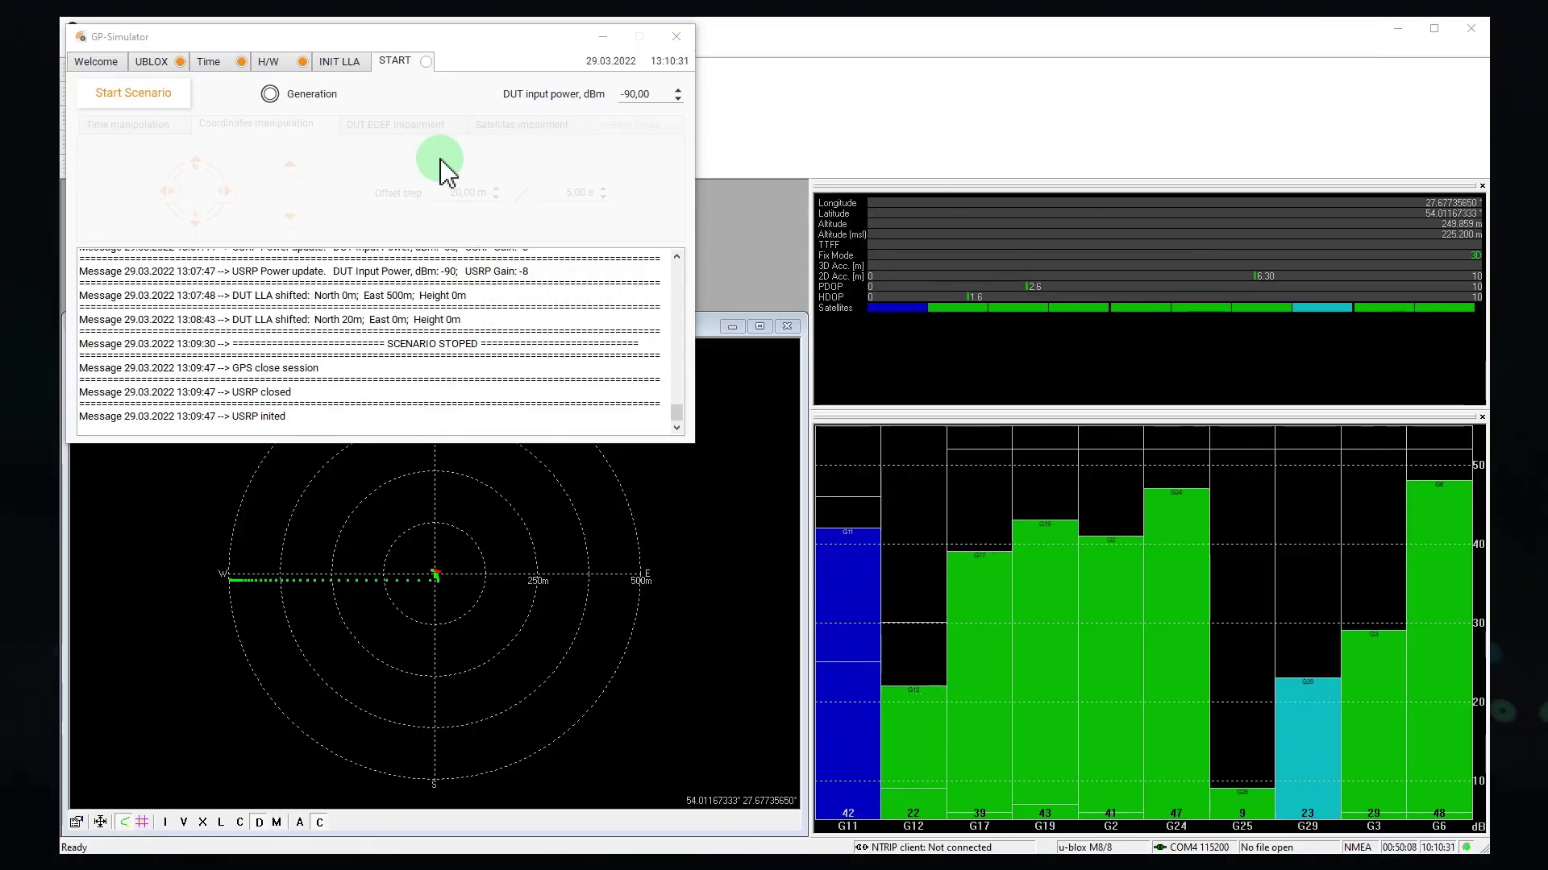
# - Set Simulator Start Mode to Synchronous on the Time tab
pyautogui.click(216, 63)
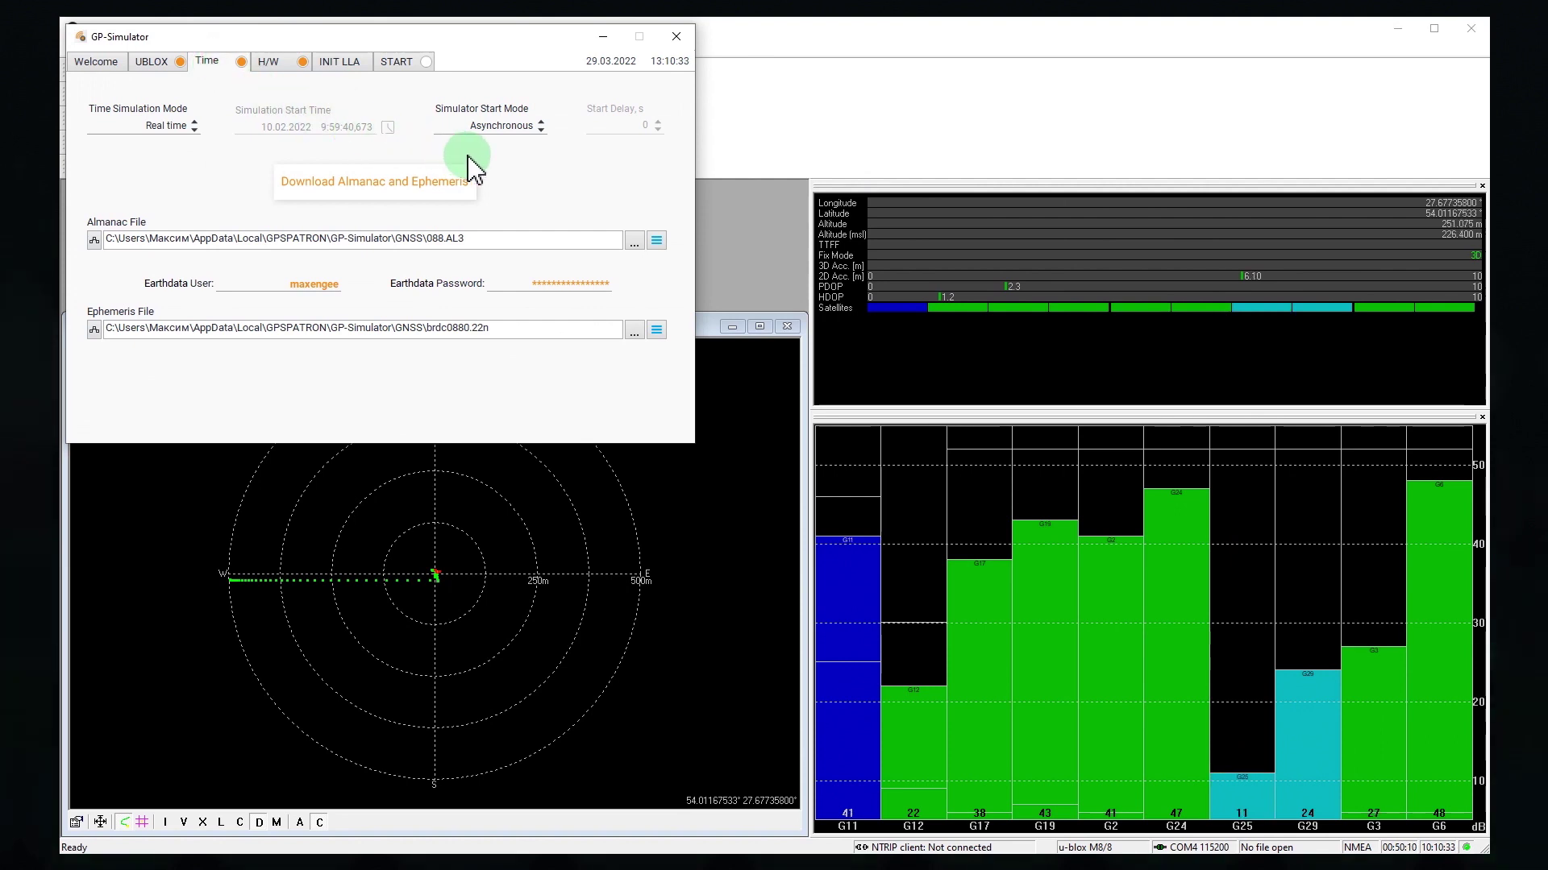
pyautogui.click(506, 126)
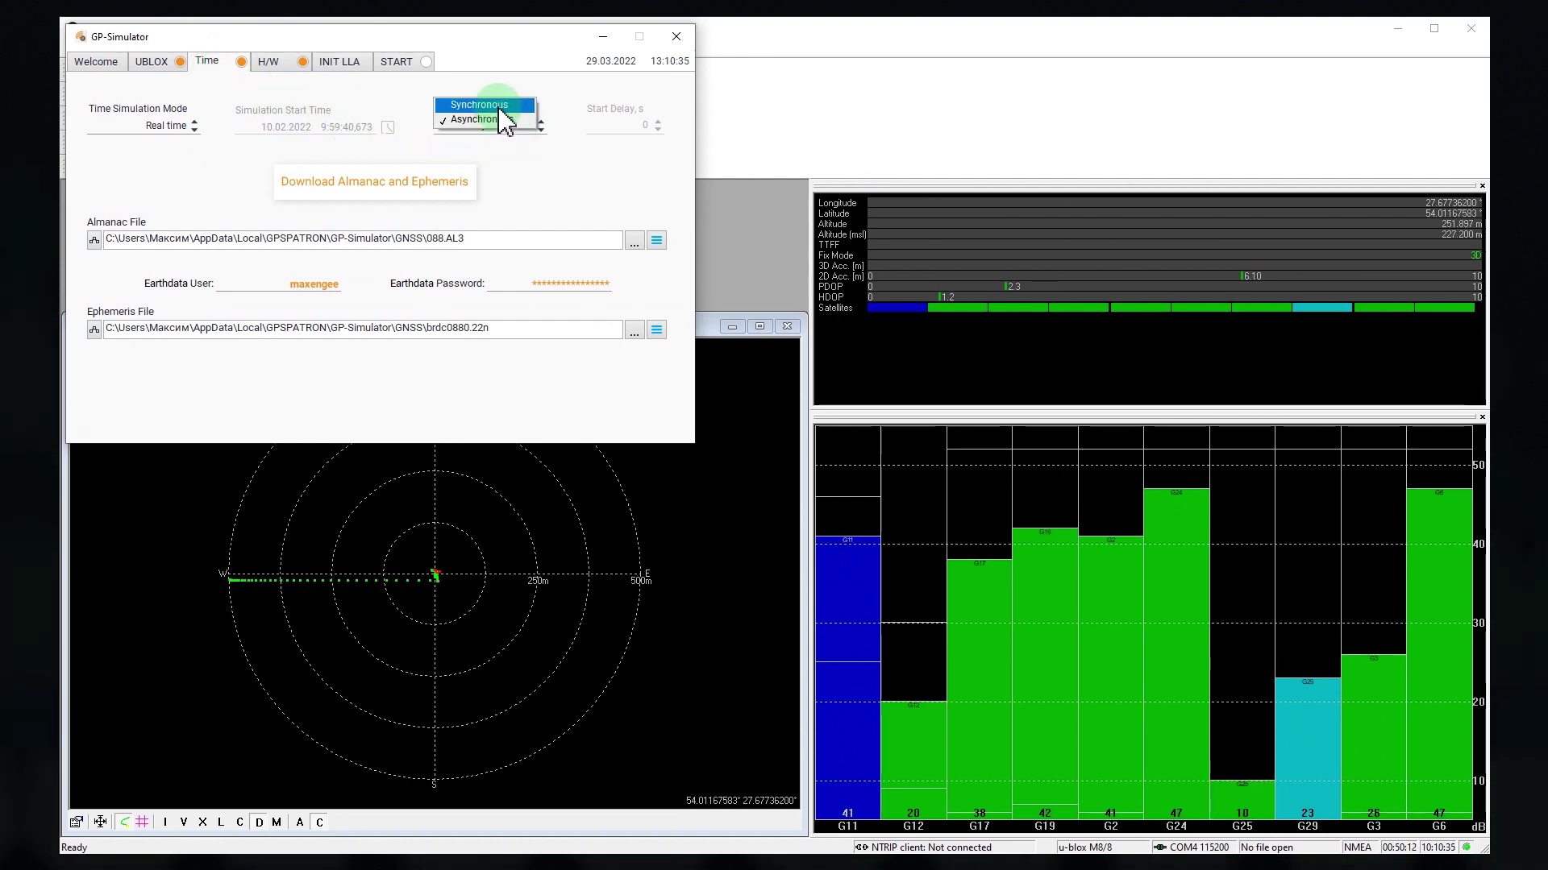
pyautogui.click(497, 106)
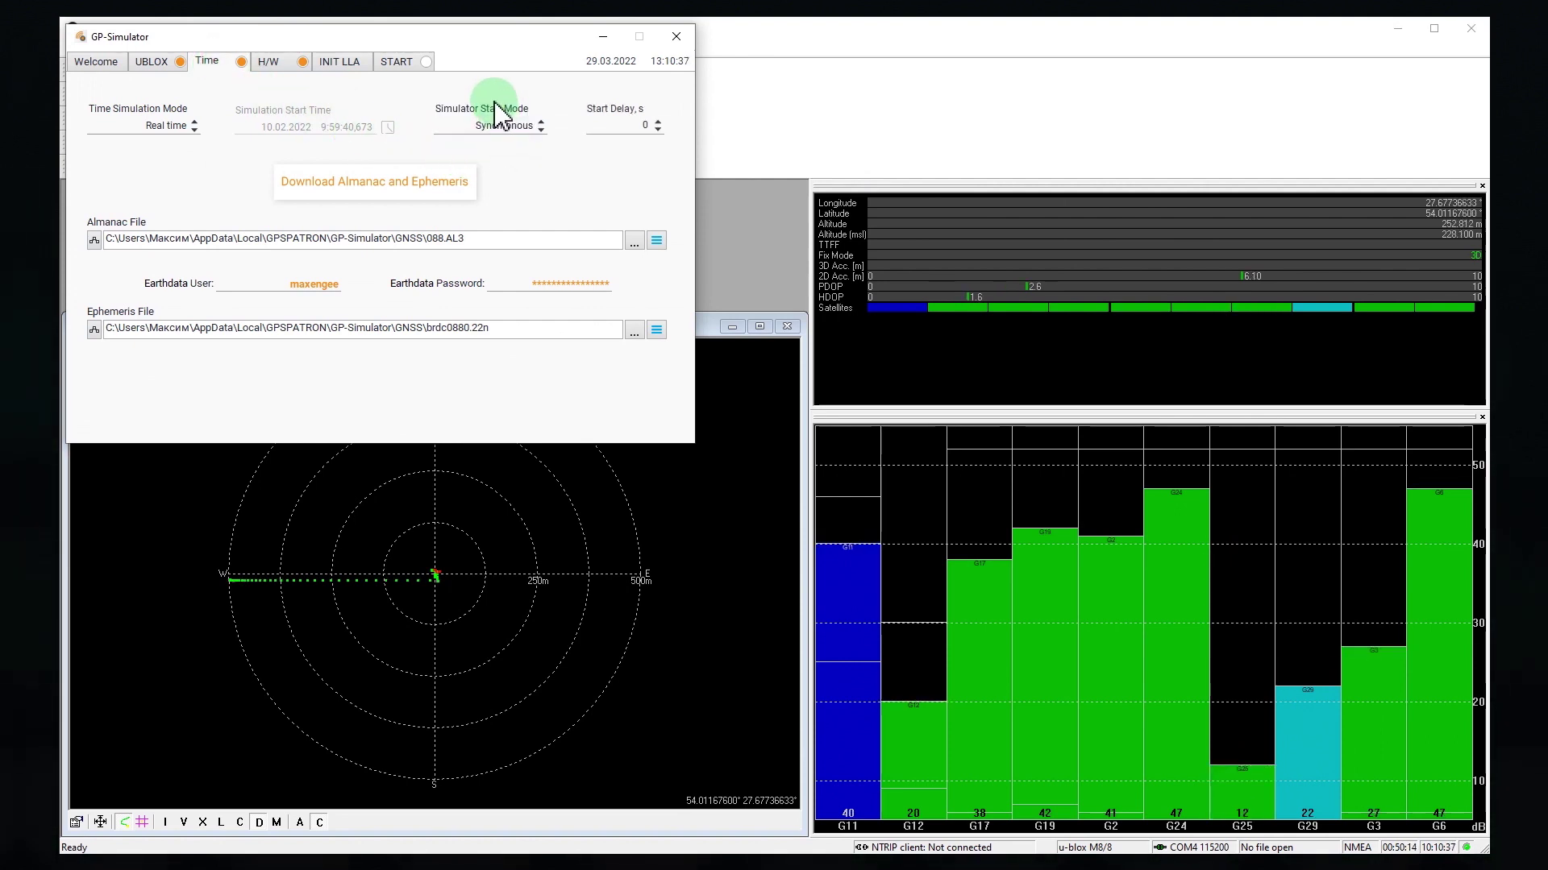
# - Zero the distance to the receiver on INIT LLA and start the scenario again
pyautogui.click(361, 65)
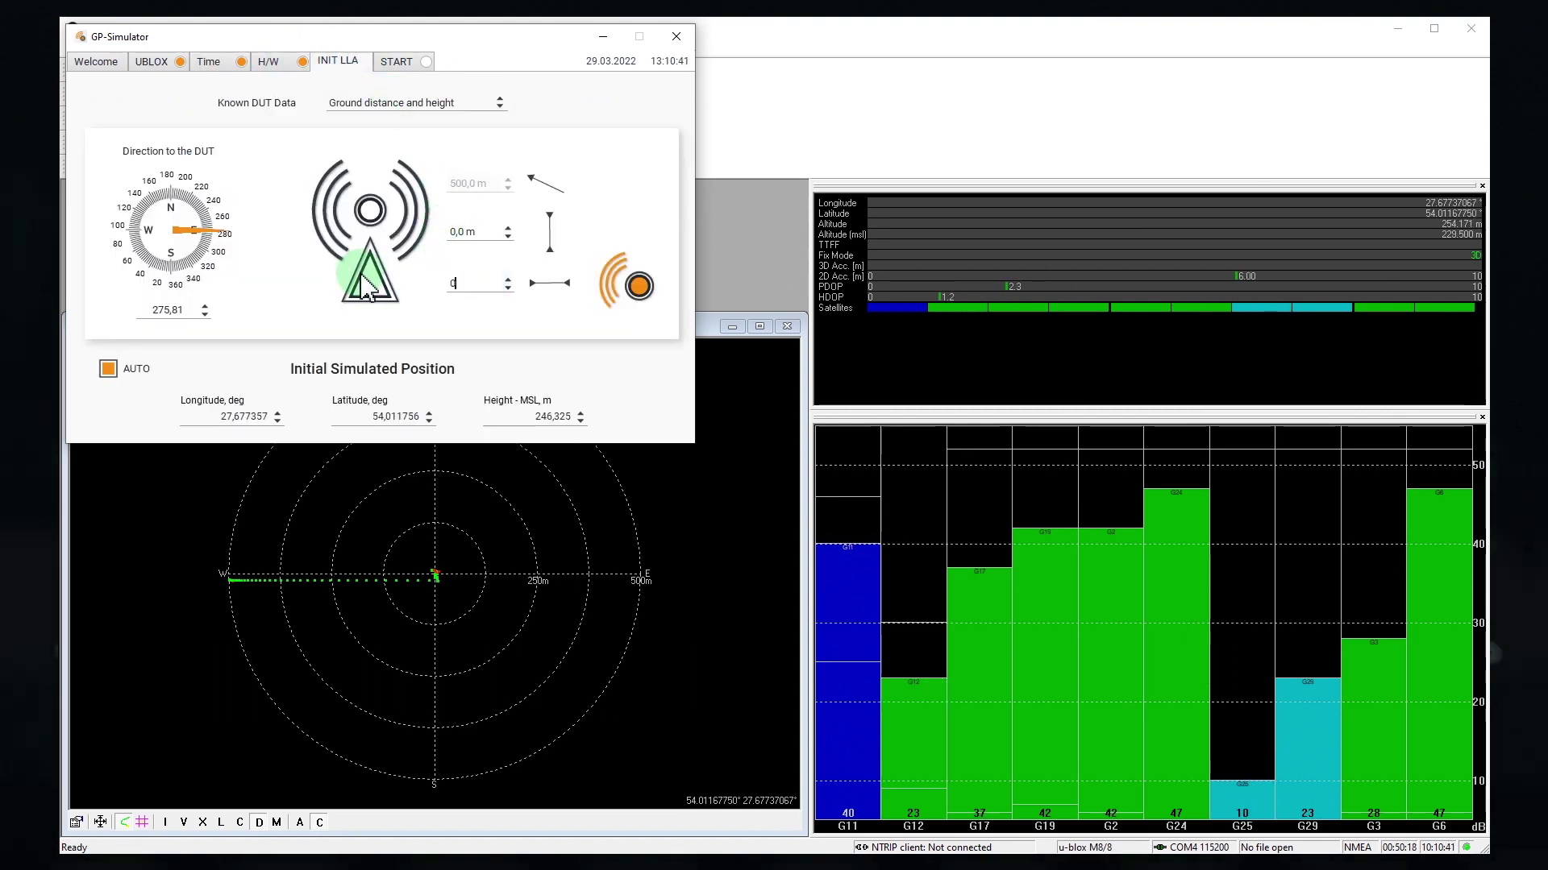
pyautogui.click(480, 326)
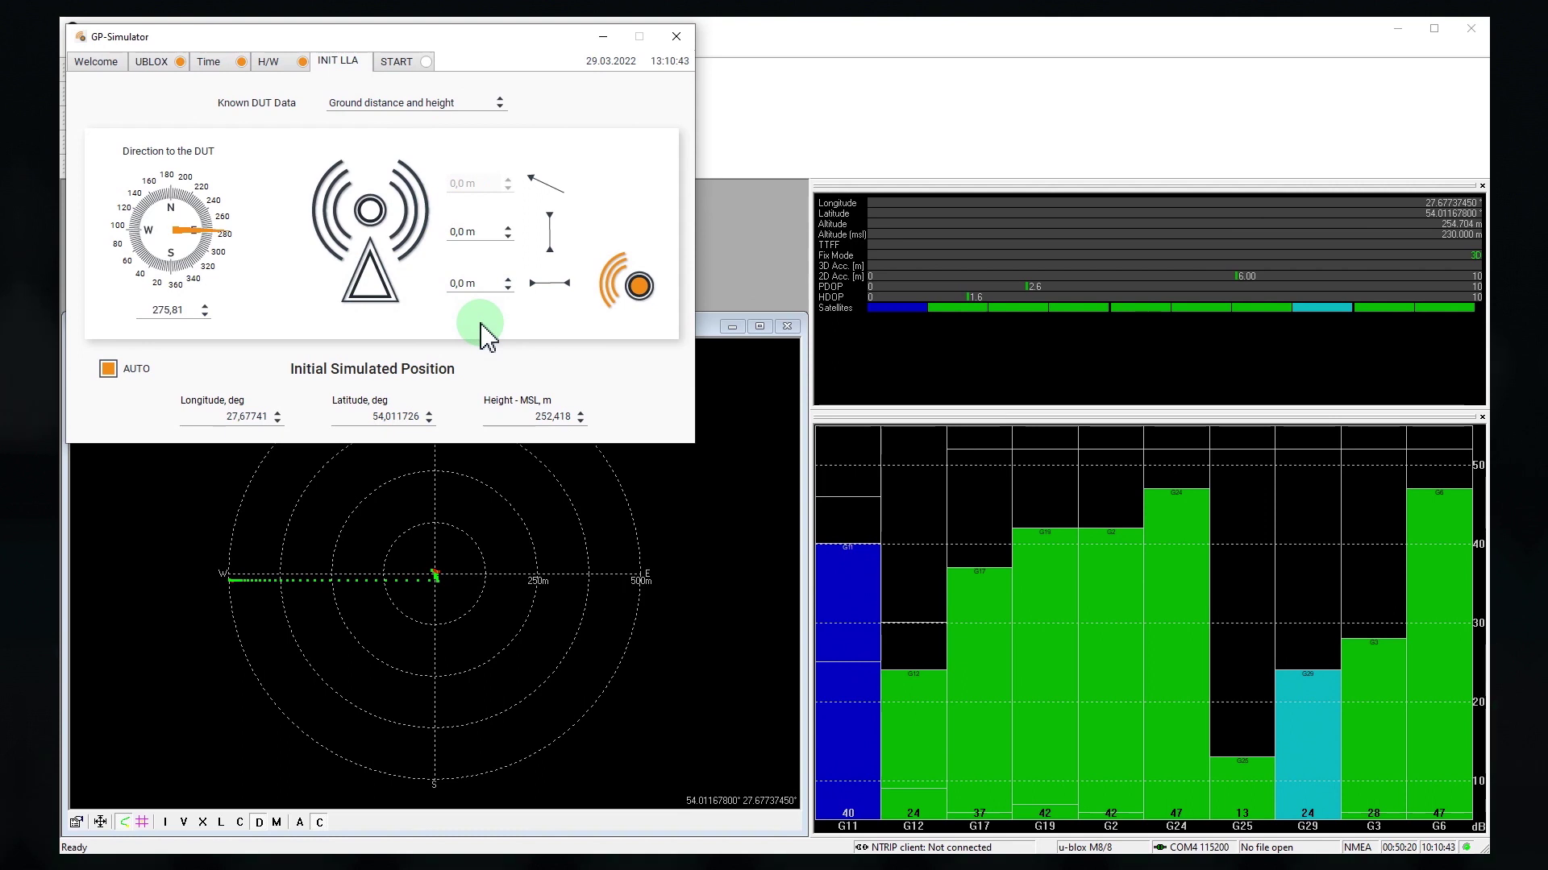
pyautogui.click(400, 61)
pyautogui.click(164, 97)
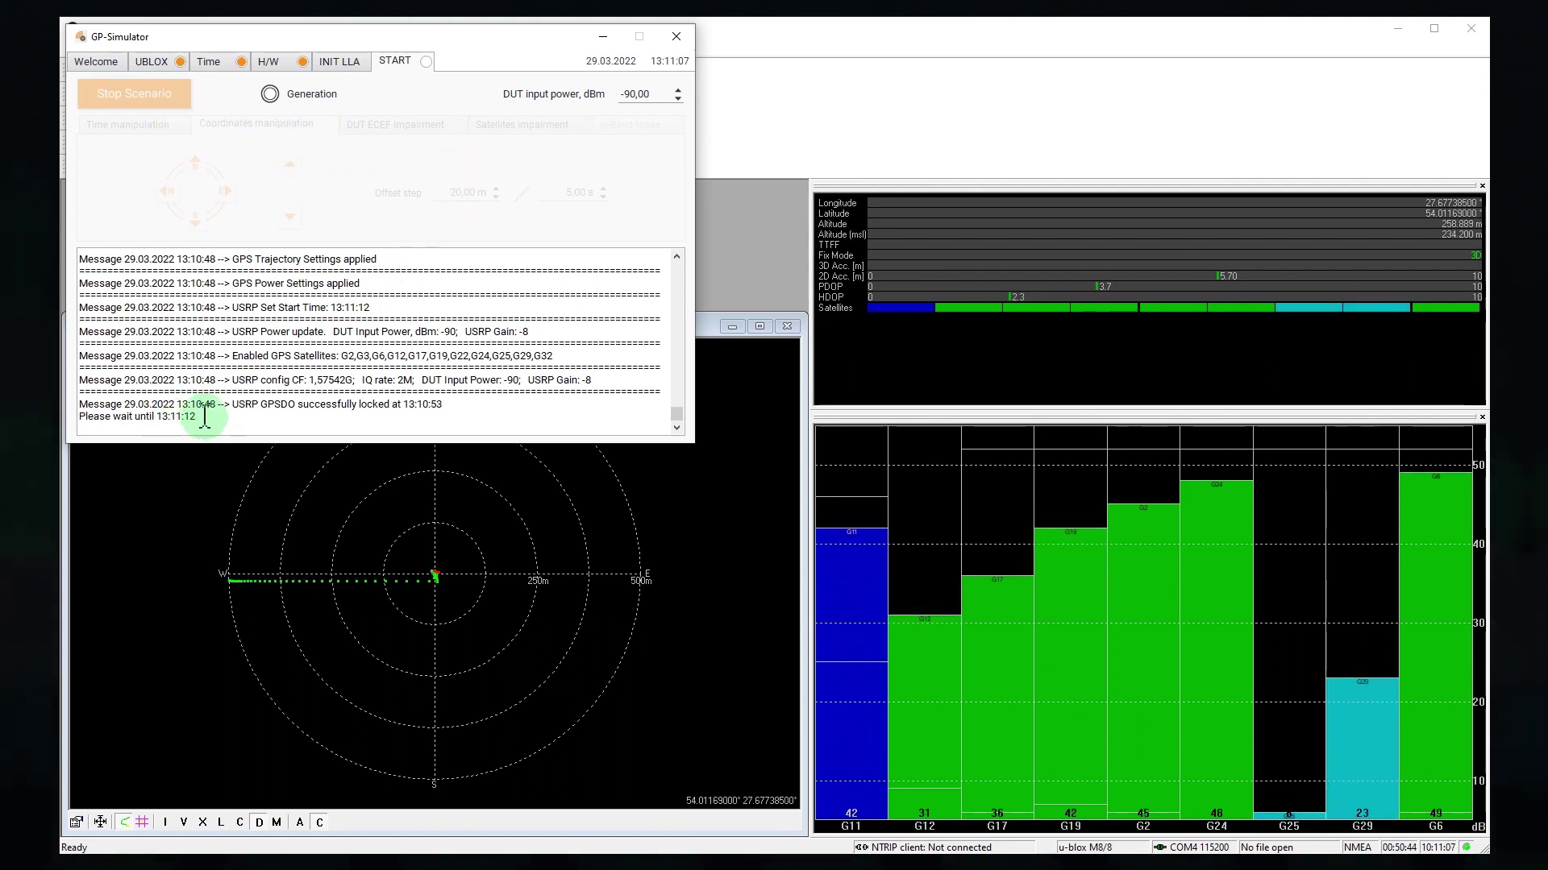
# - Check the scheduled generation start time in the log, then bring u-center forward to watch the map
pyautogui.moveTo(199, 416); pyautogui.dragTo(165, 416)
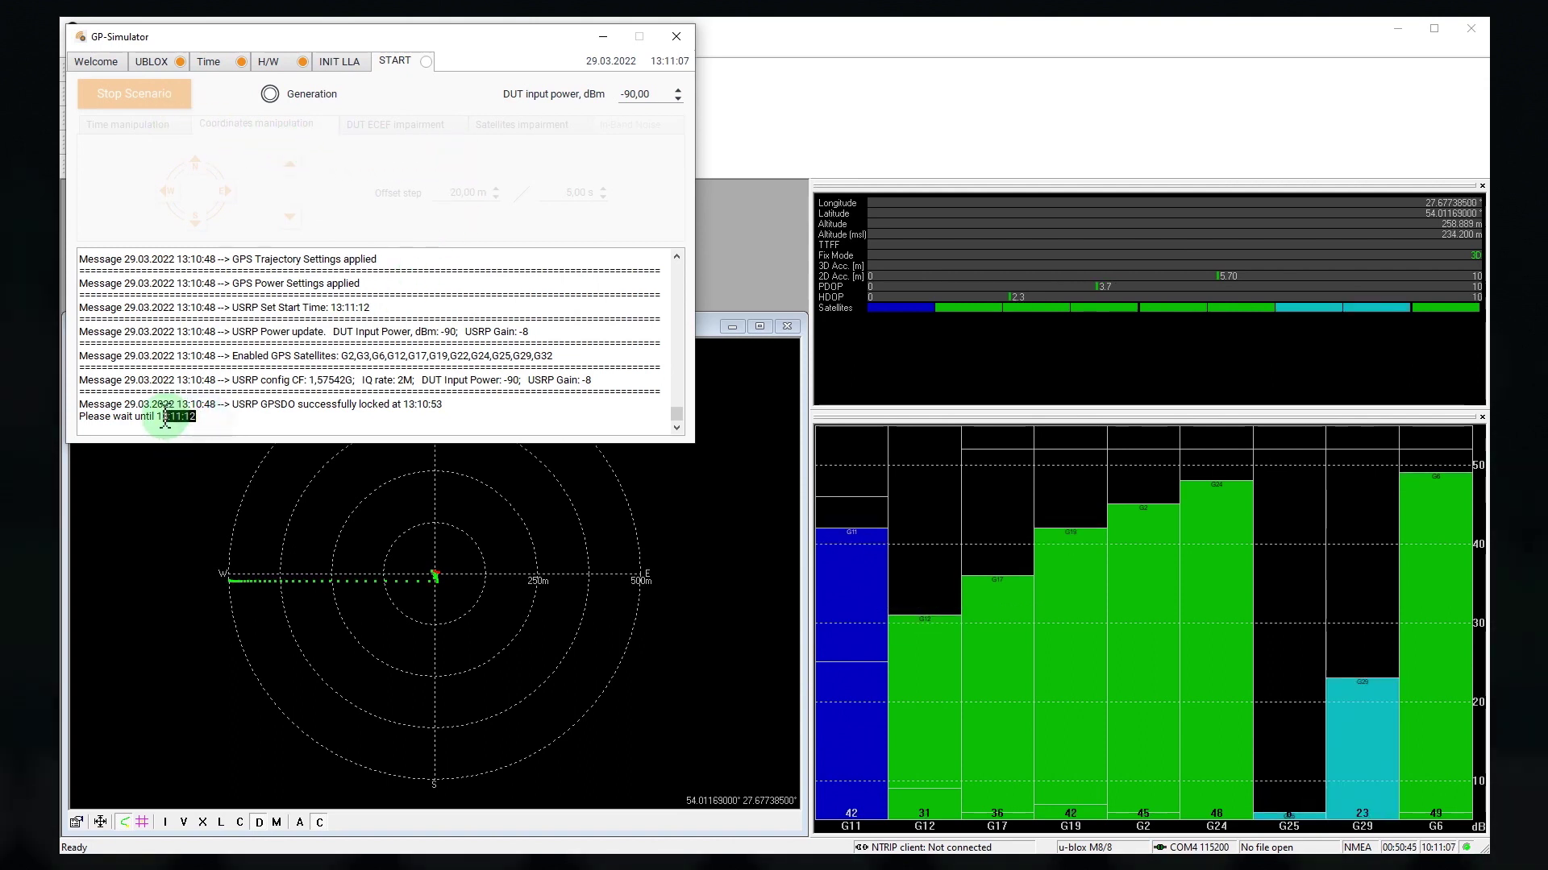
pyautogui.click(225, 416)
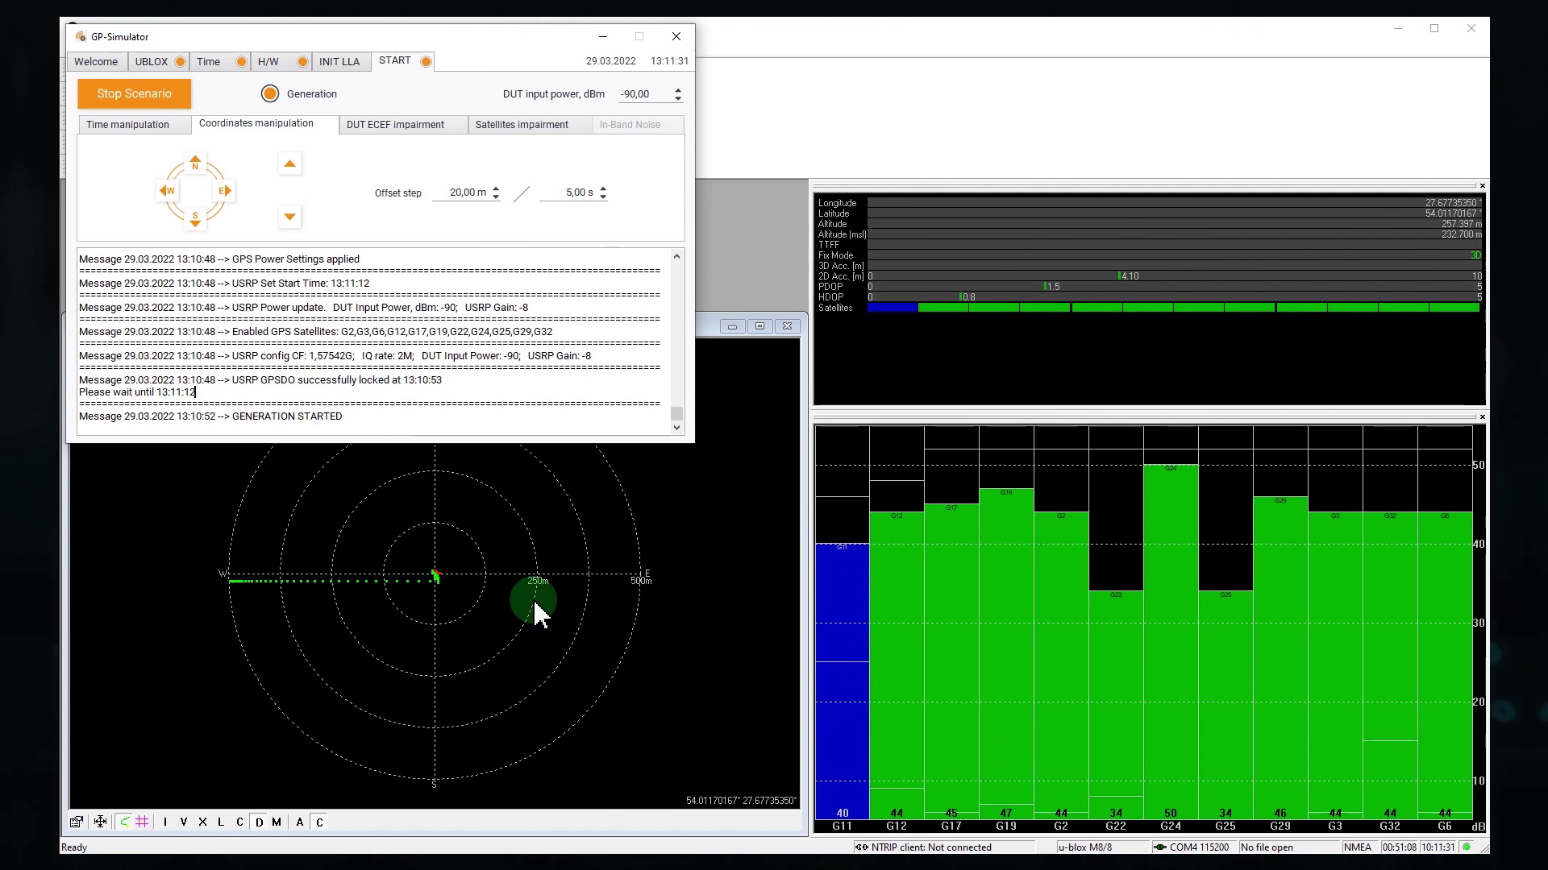
pyautogui.click(769, 42)
# - Empty u-center's database to clear the deviation map
pyautogui.click(73, 49)
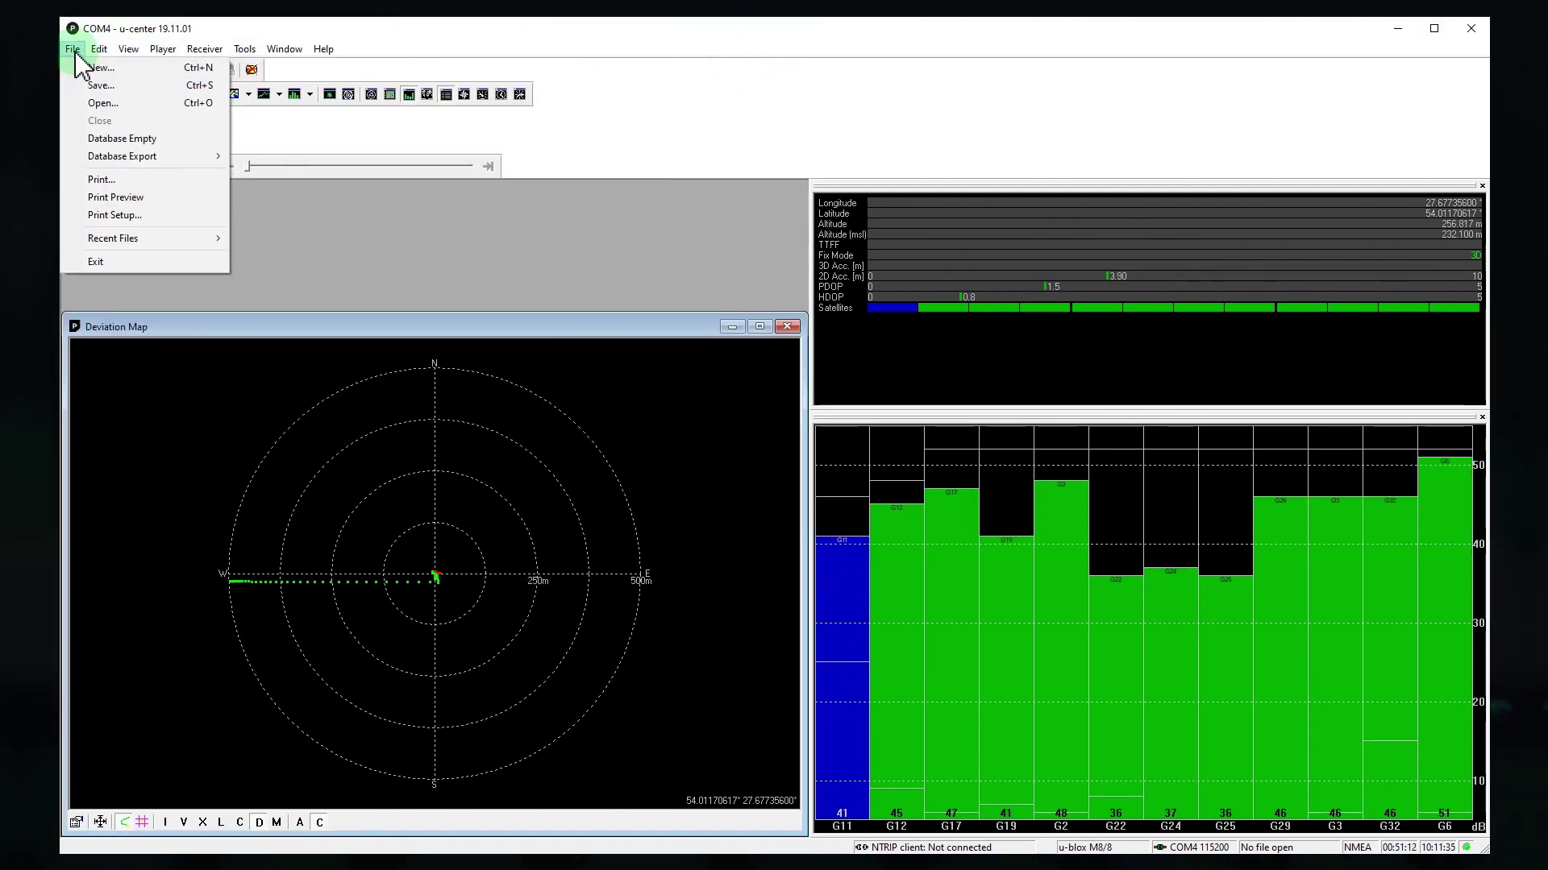
pyautogui.click(98, 142)
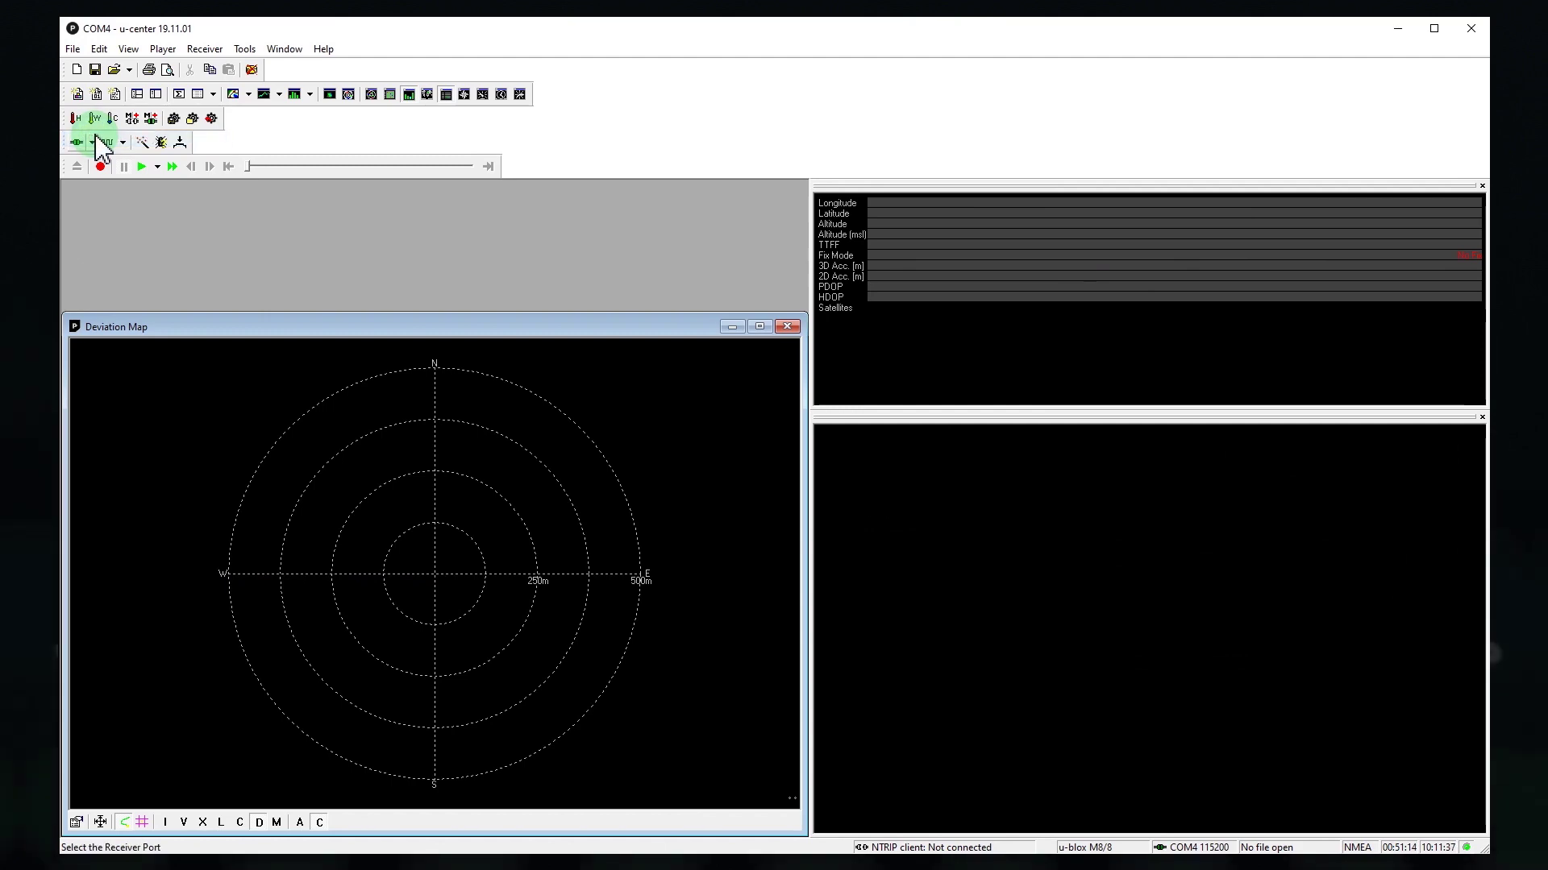
pyautogui.hotkey('alt', 'Tab')
# - Set the offset step to 500 m over 45 s
pyautogui.doubleClick(453, 192)
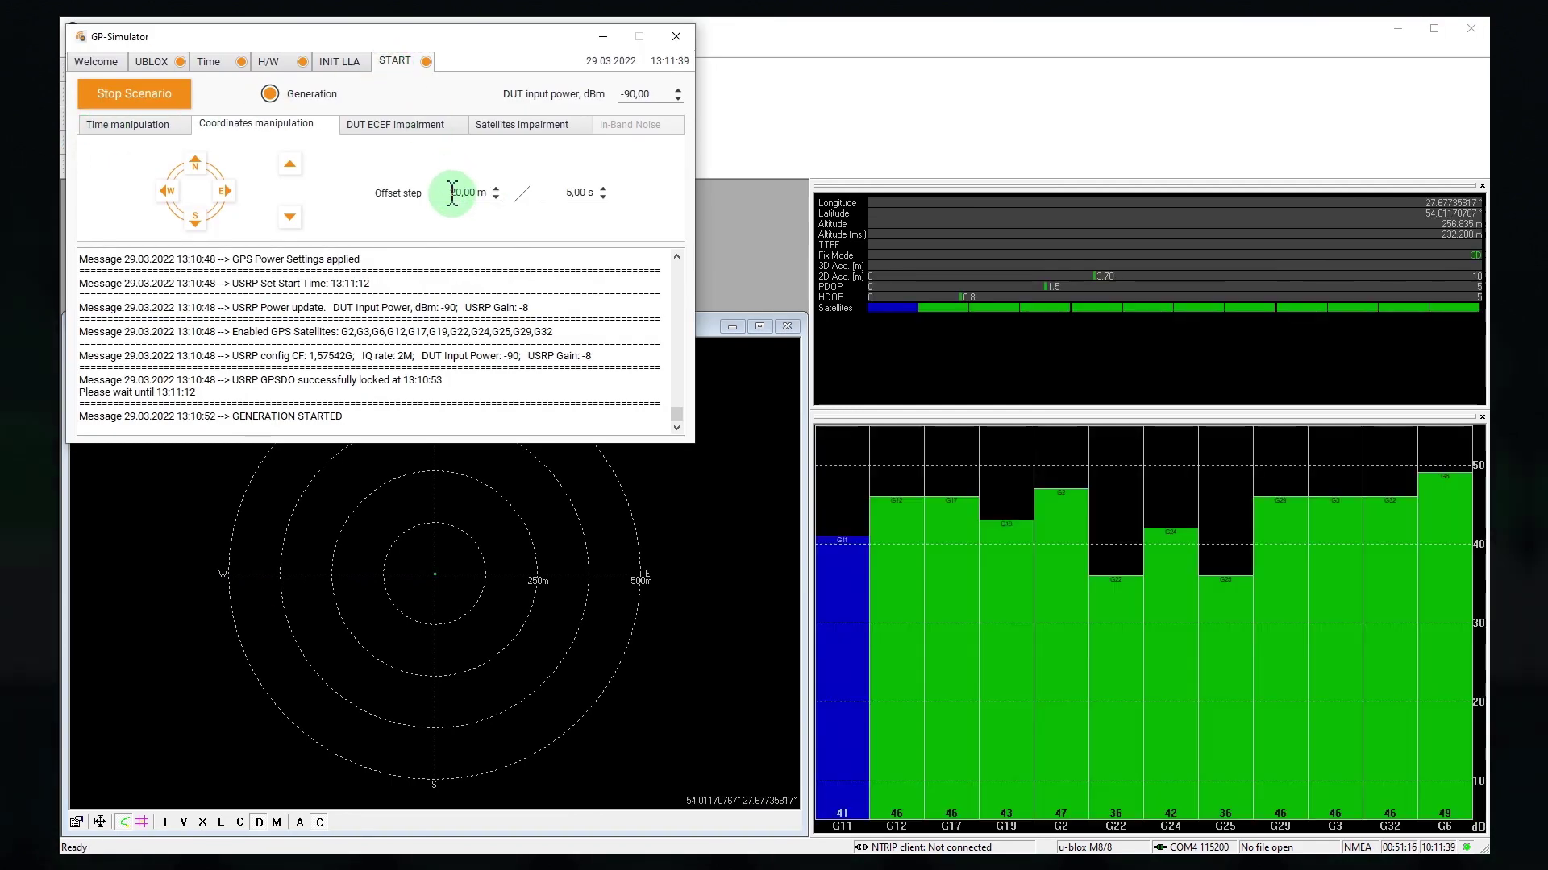
pyautogui.write('500')
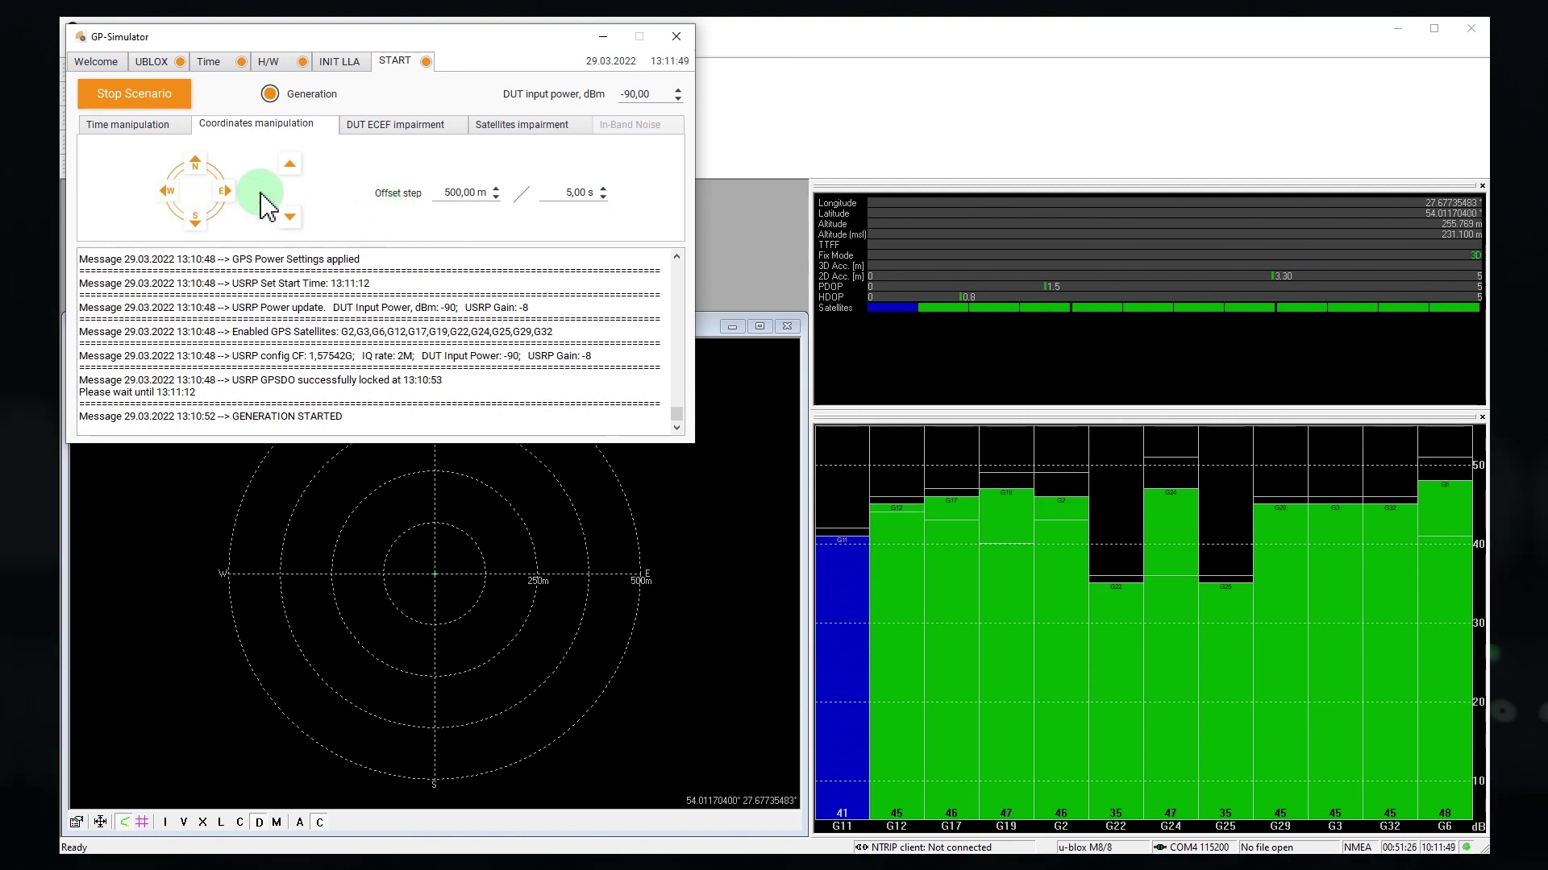
pyautogui.click(555, 192)
pyautogui.write('4')
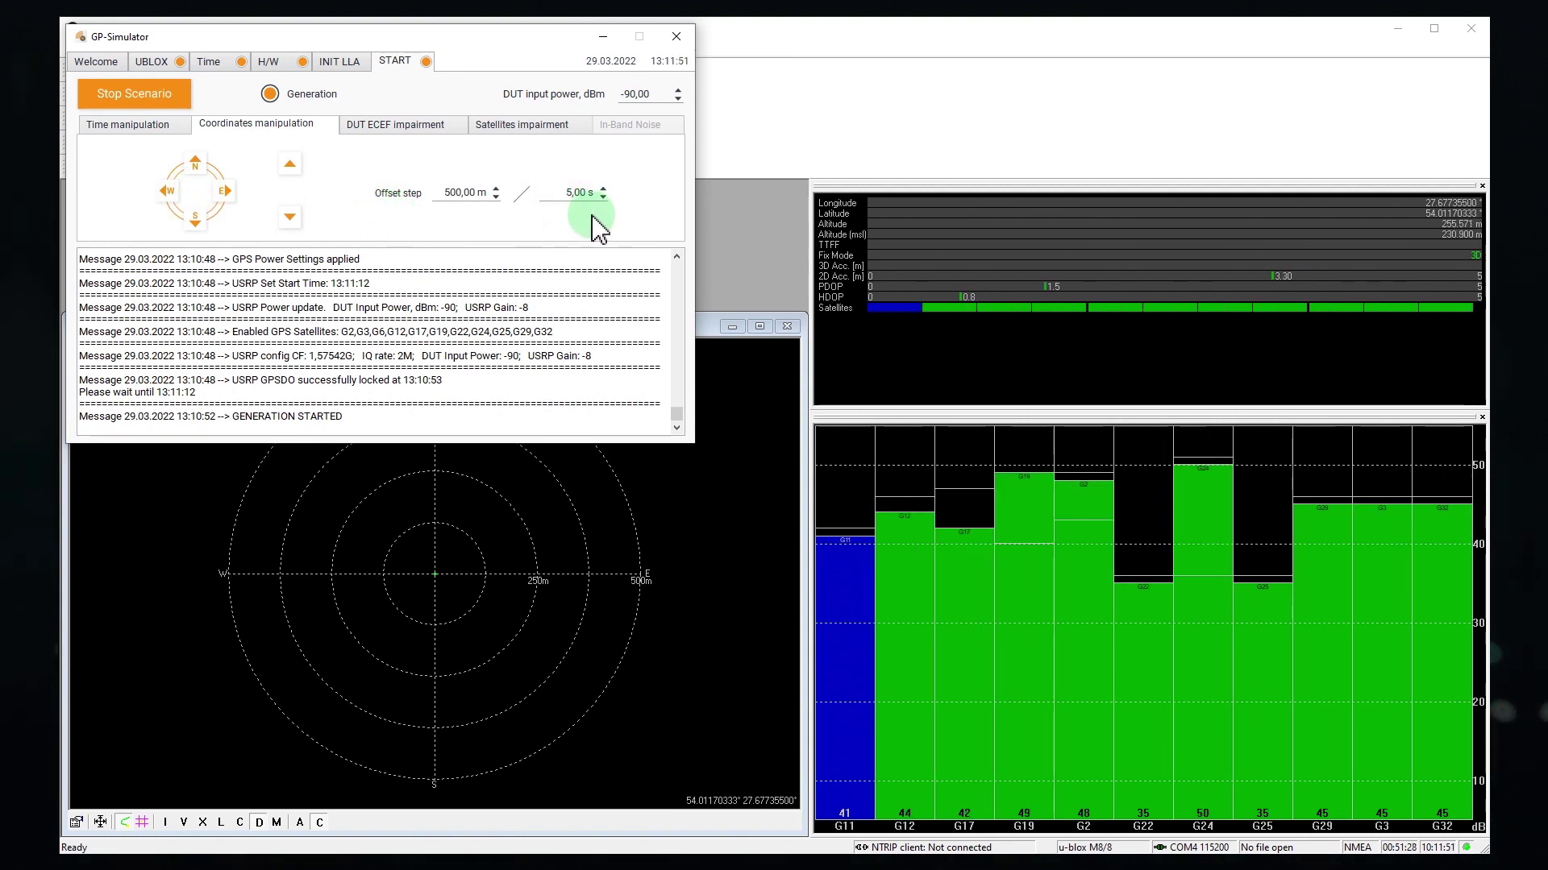
pyautogui.click(233, 174)
# - Shift the spoofed position 500 m west, north, east, then south
pyautogui.click(166, 191)
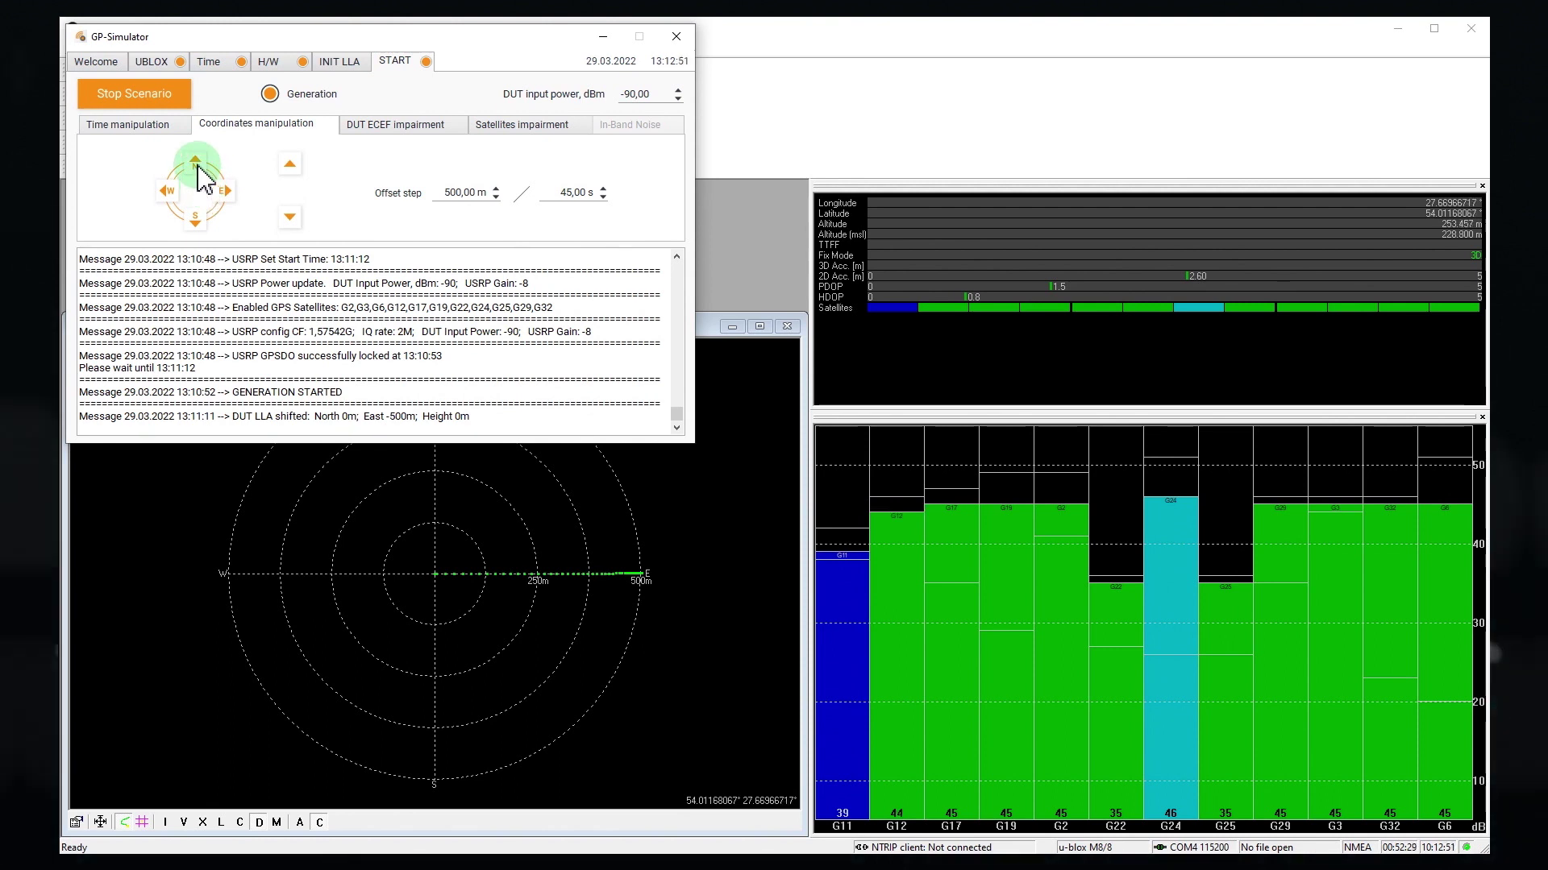
pyautogui.click(197, 166)
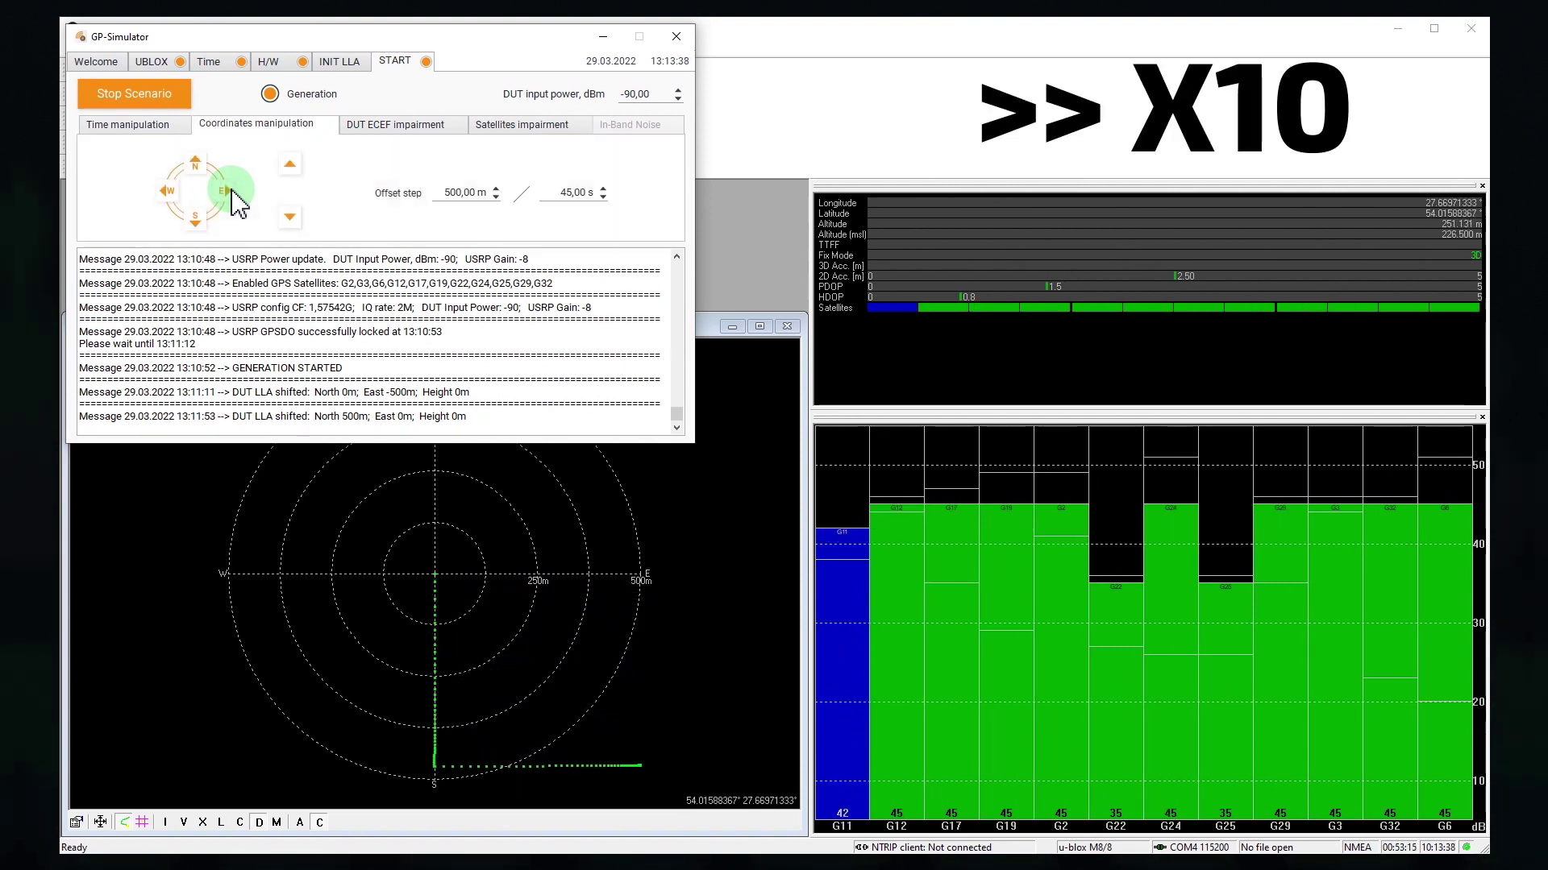
pyautogui.click(231, 192)
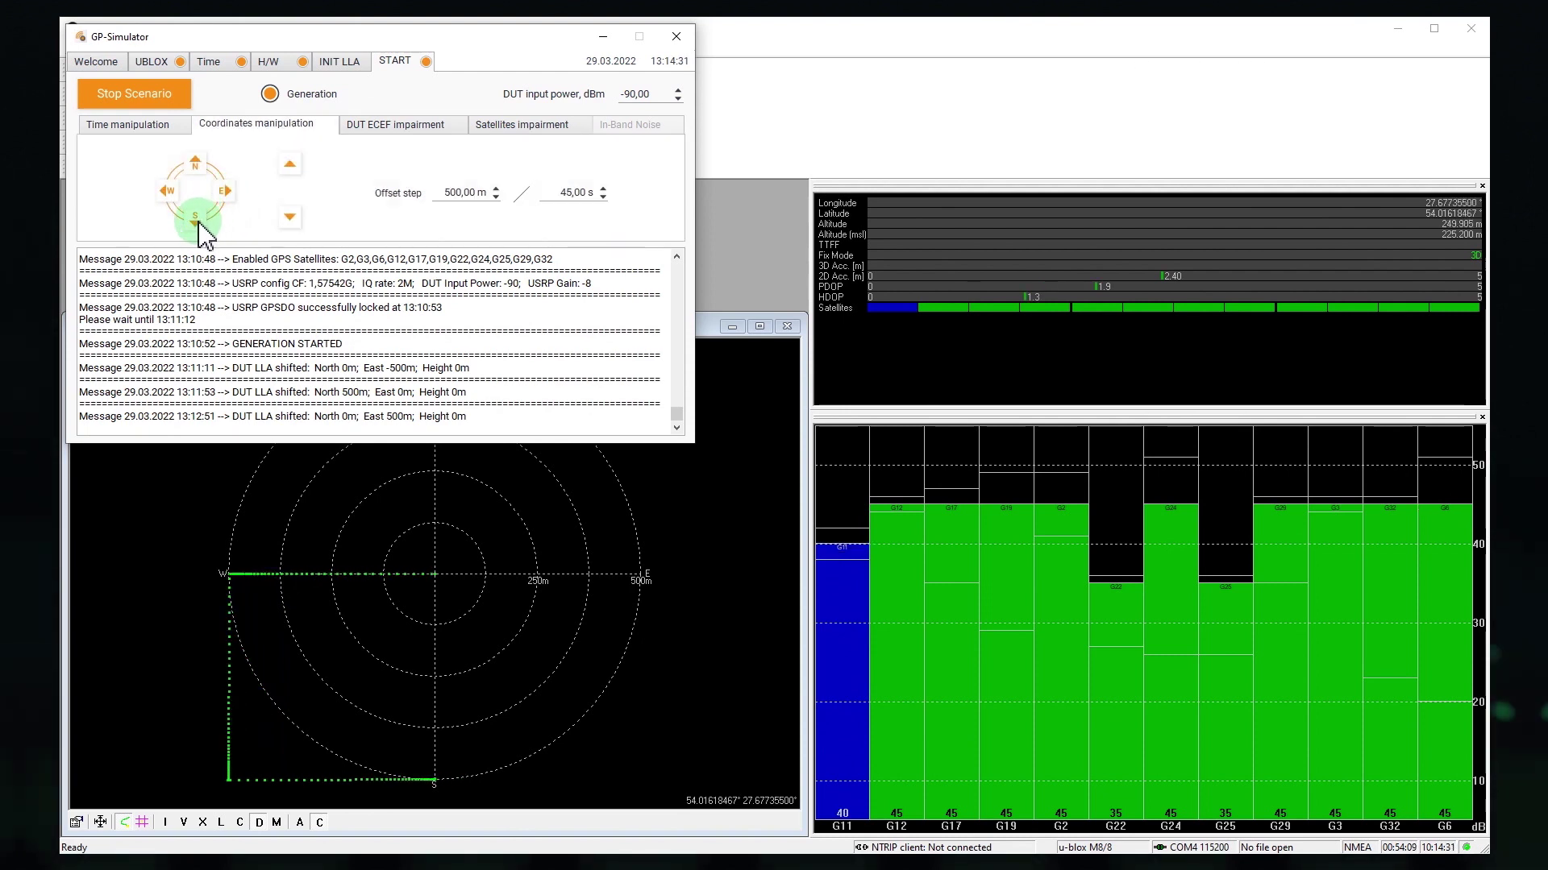
pyautogui.click(195, 219)
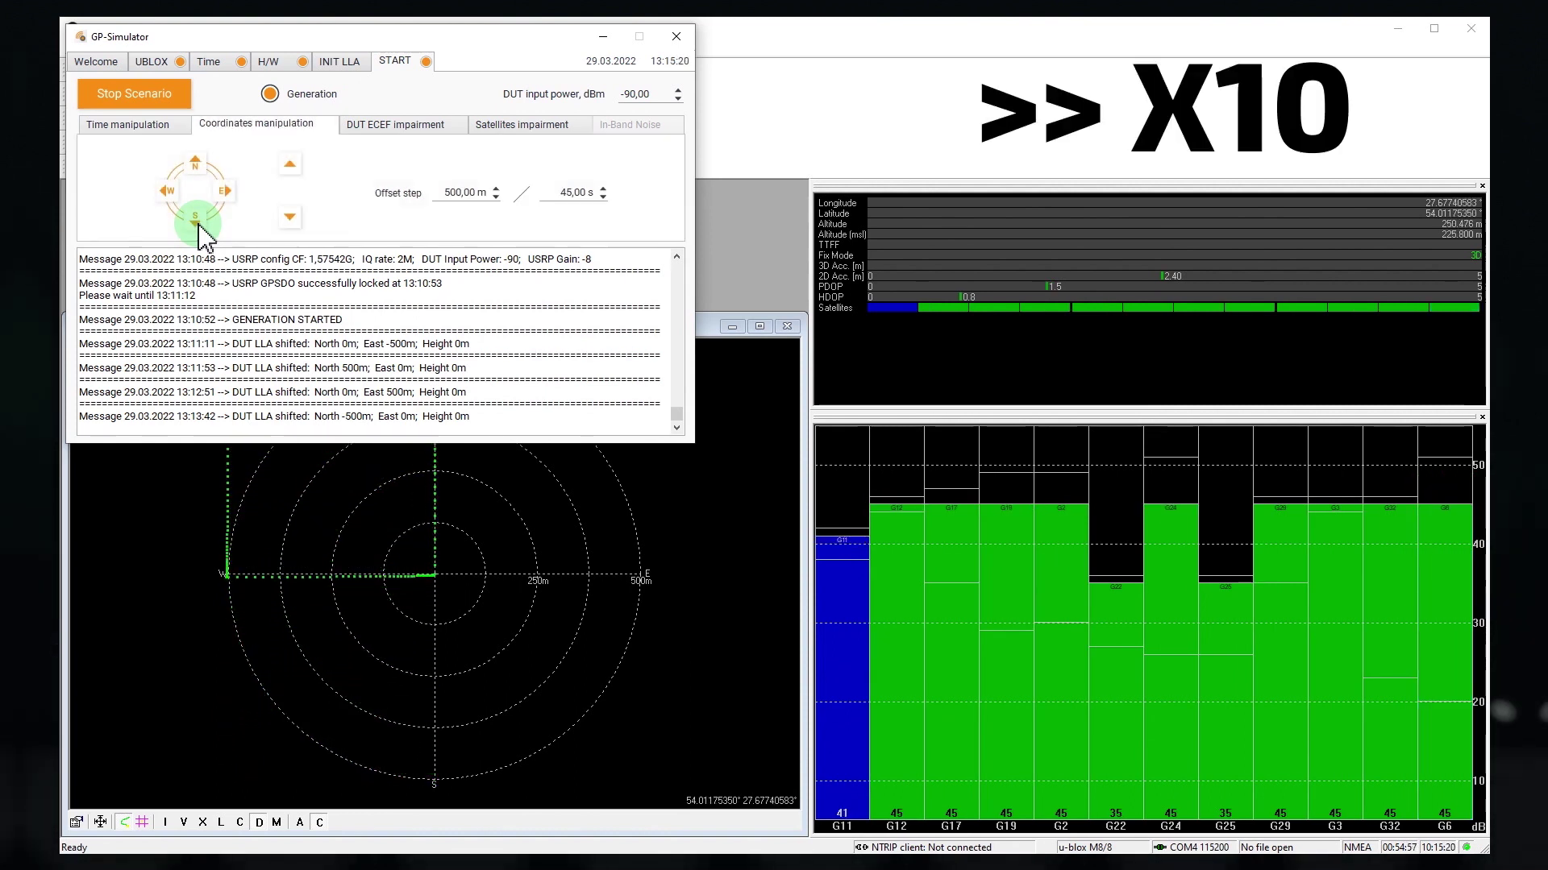
pyautogui.click(437, 413)
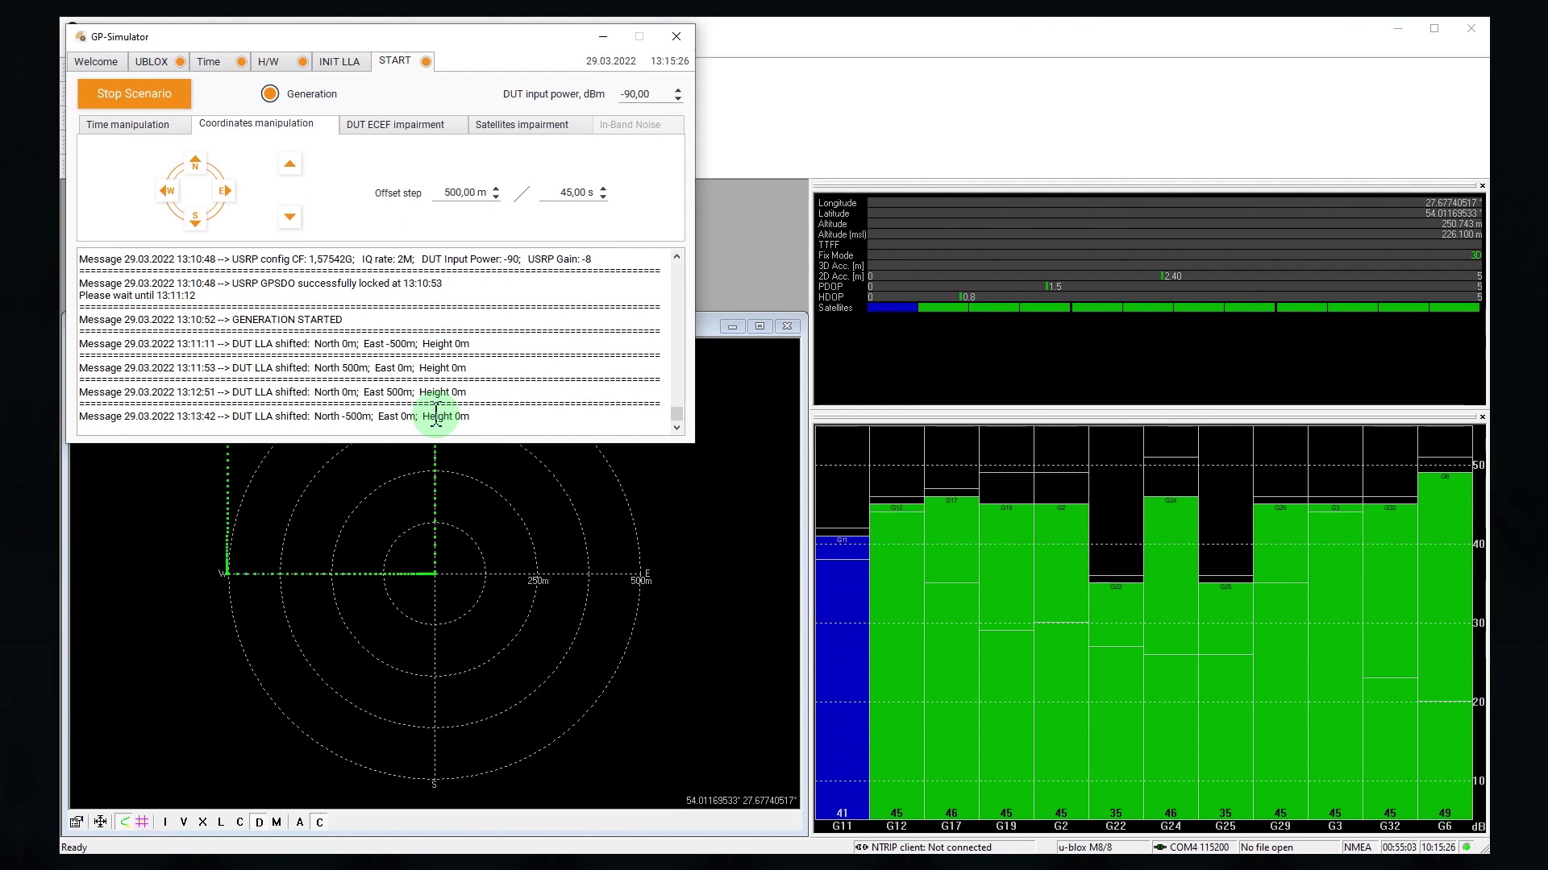
# - Stop the scenario from the START tab, closing the GPS session and USRP
pyautogui.click(171, 95)
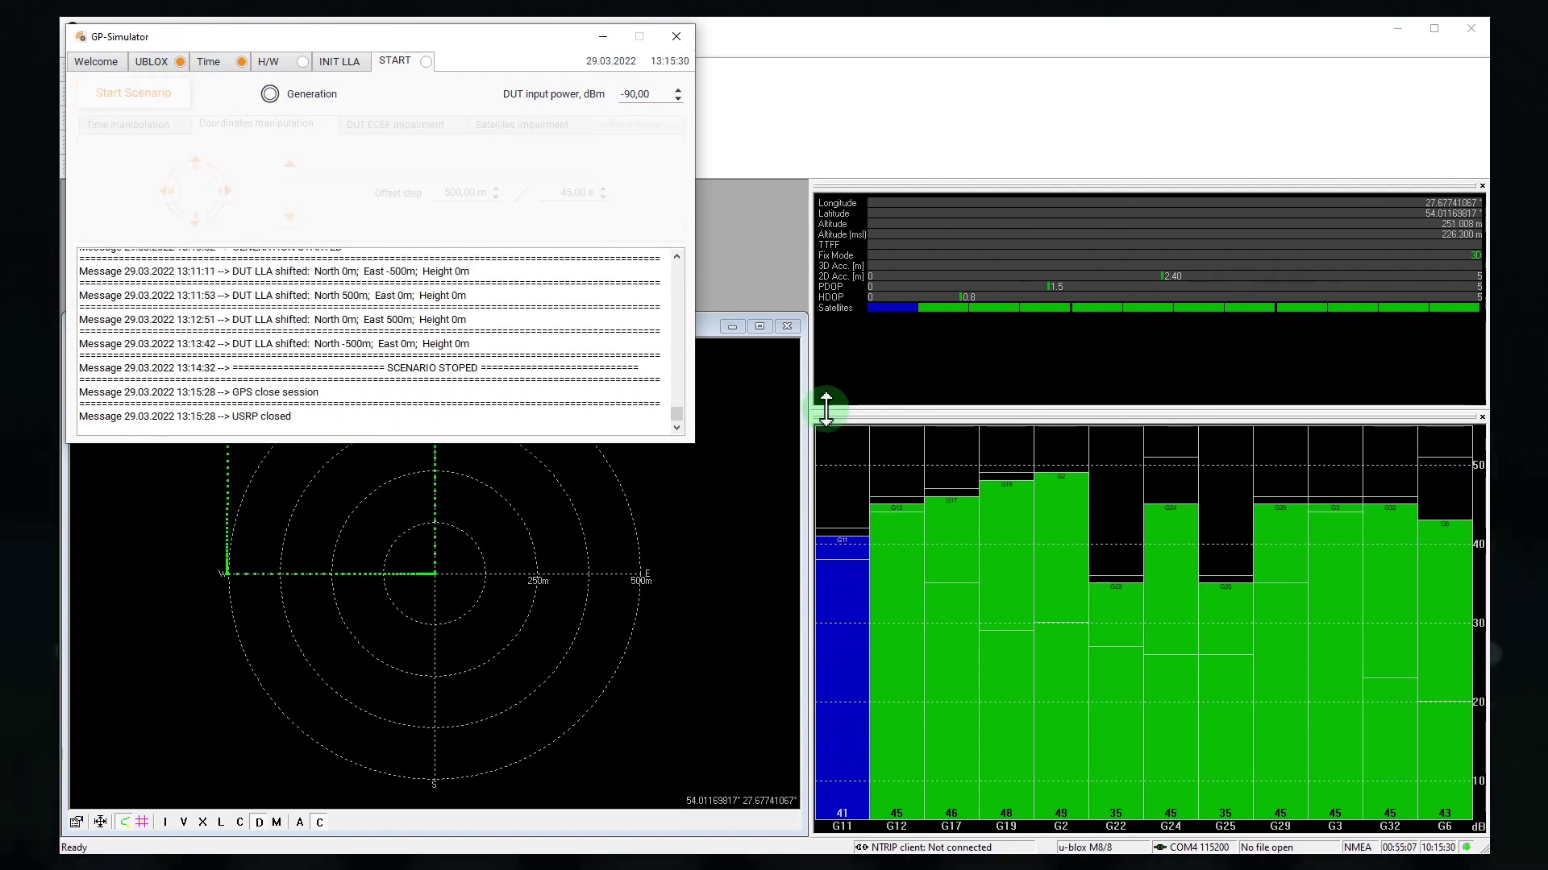